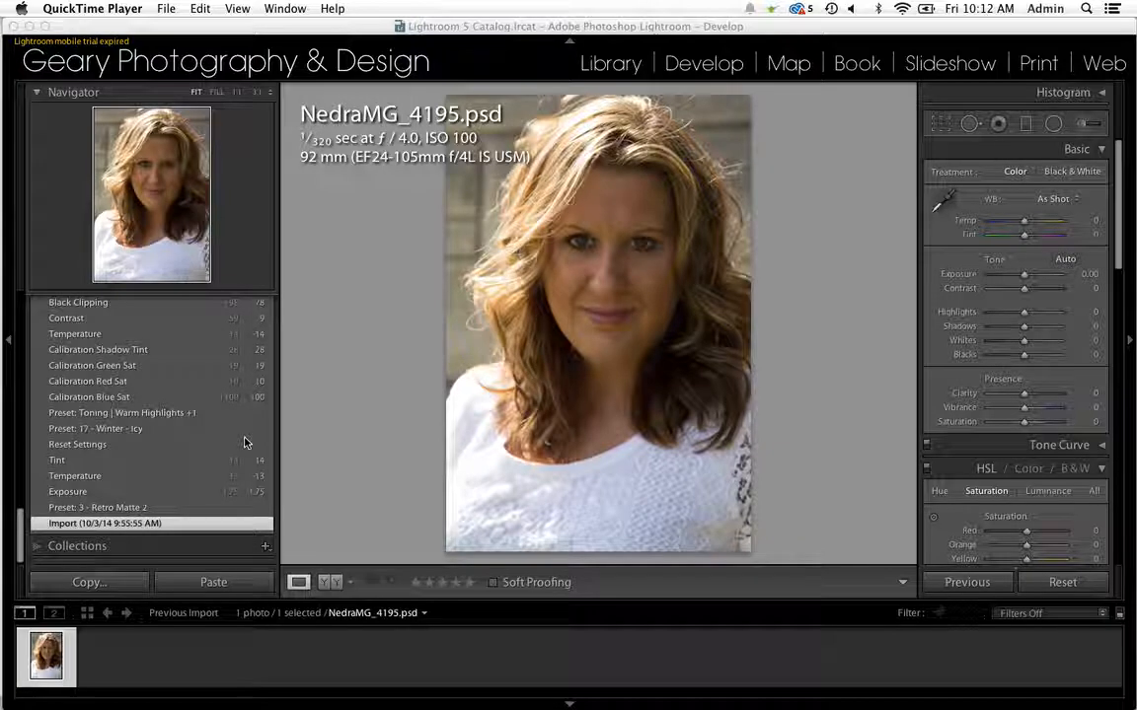
Restore the photo to the Update Color Temperature Adjustment history state recorded just before the Temperature −17 entry.
{"action": "scroll", "coordinate": [246, 443], "scroll_direction": "up", "scroll_amount": 5}
{"action": "scroll", "coordinate": [245, 443], "scroll_direction": "up", "scroll_amount": 6}
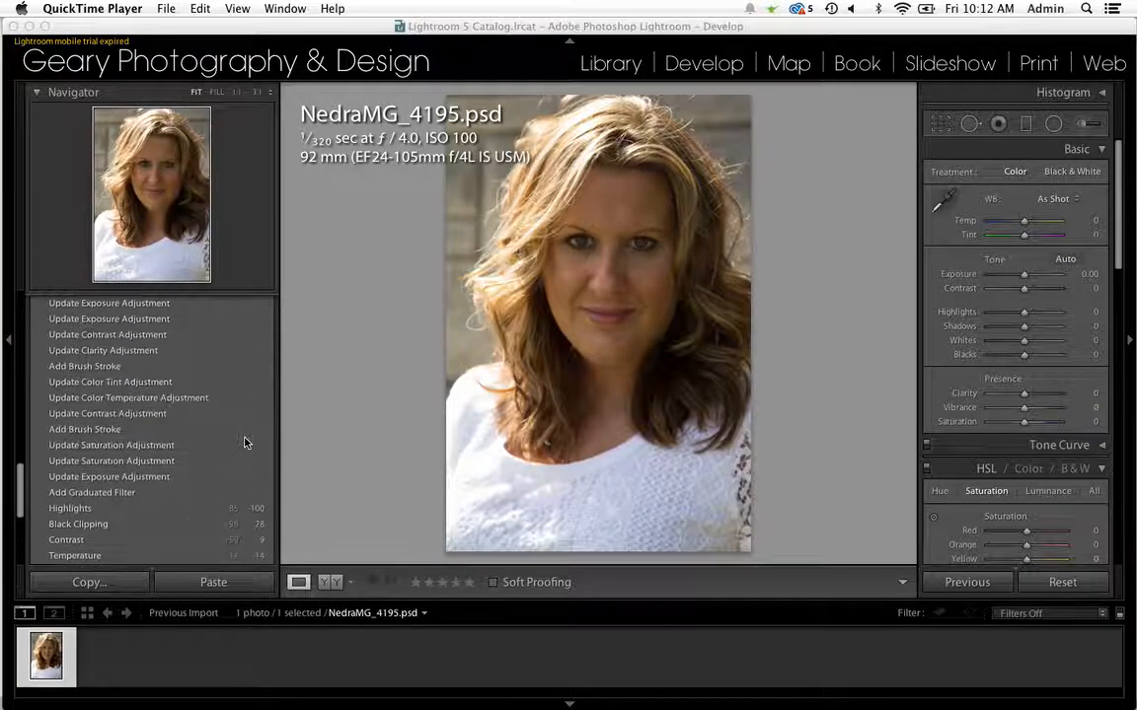
{"action": "scroll", "coordinate": [246, 443], "scroll_direction": "up", "scroll_amount": 6}
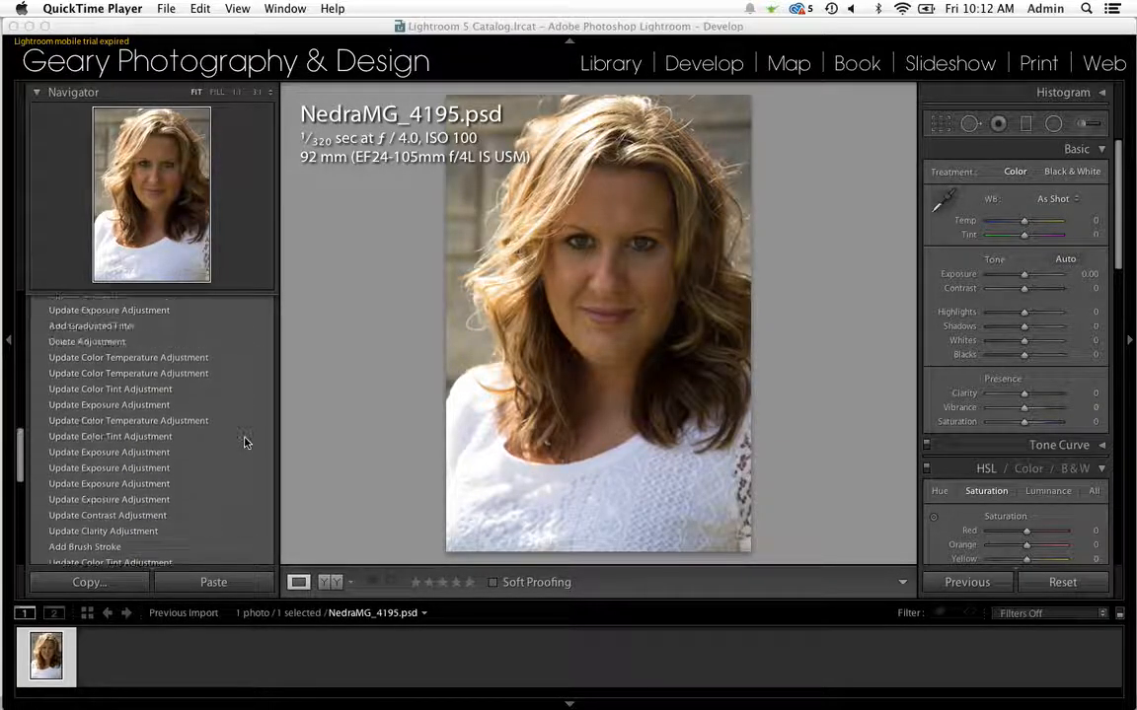
{"action": "scroll", "coordinate": [245, 443], "scroll_direction": "up", "scroll_amount": 6}
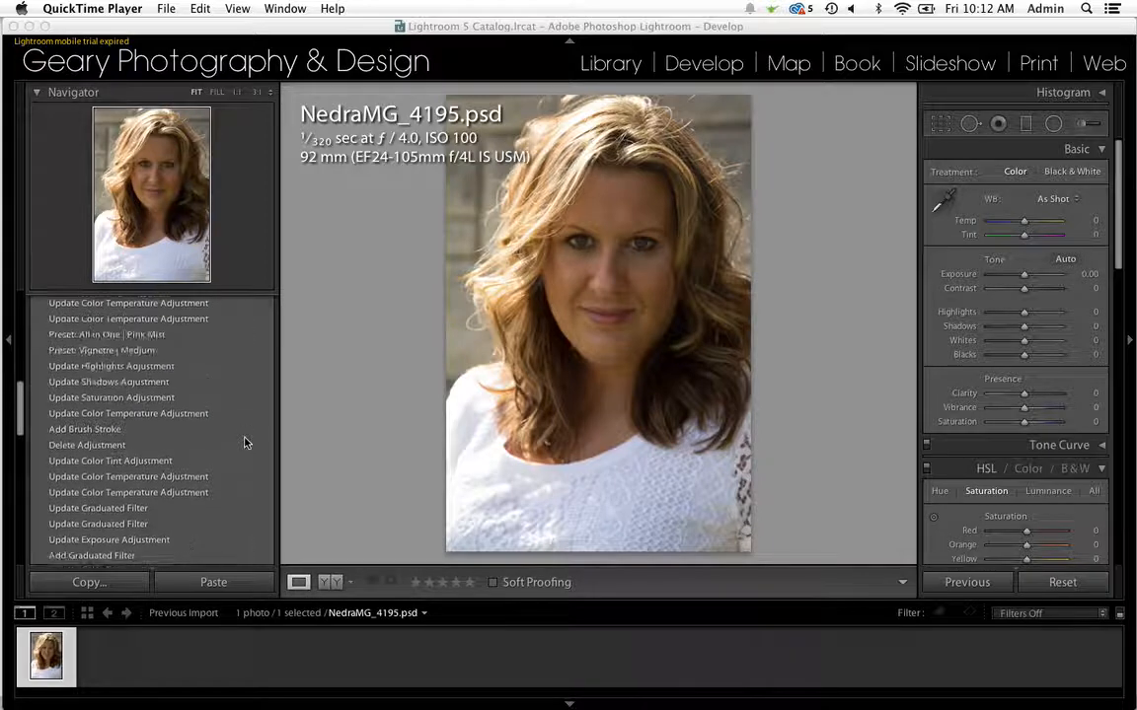
{"action": "left_click", "coordinate": [148, 484]}
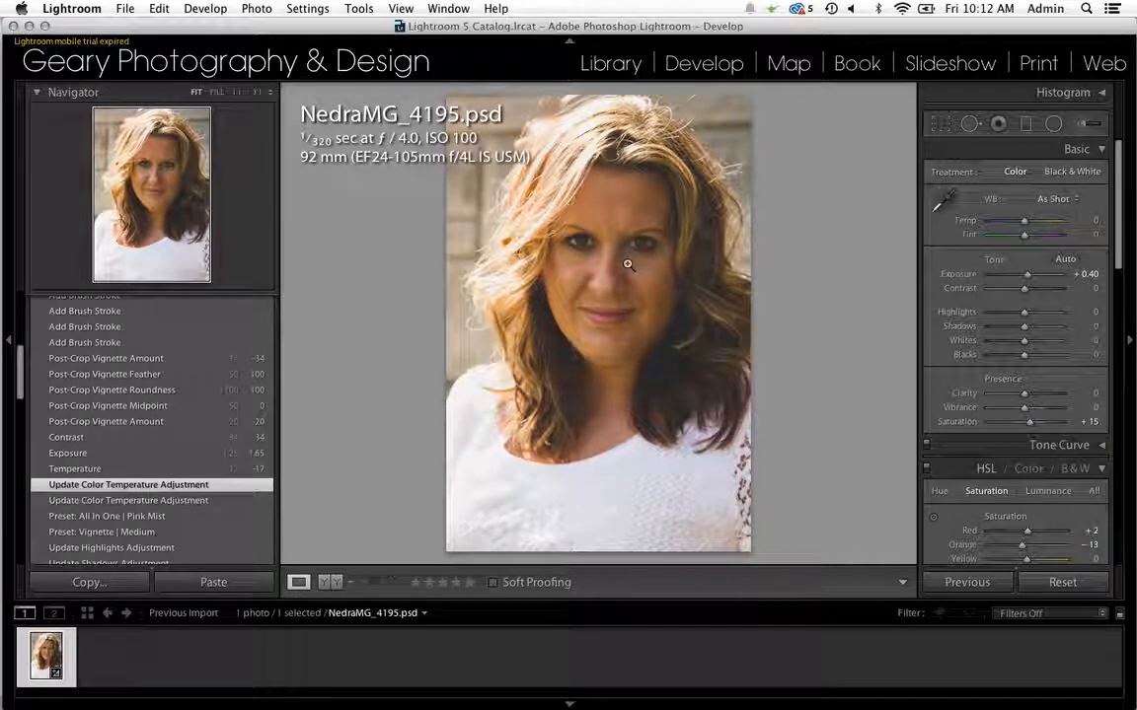
Advance the photo through the history states Temperature −17, Exposure 1.65, Contrast 34 and the following Post-Crop Vignette Amount −20.
{"action": "left_click", "coordinate": [172, 477]}
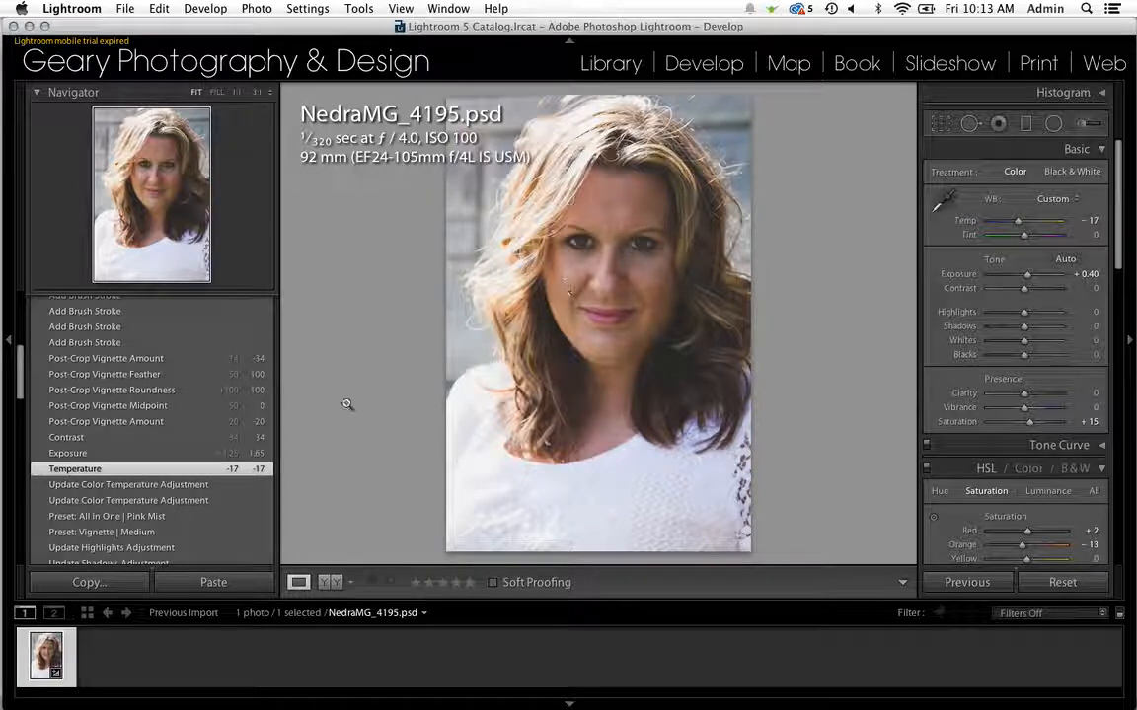
{"action": "left_click", "coordinate": [135, 456]}
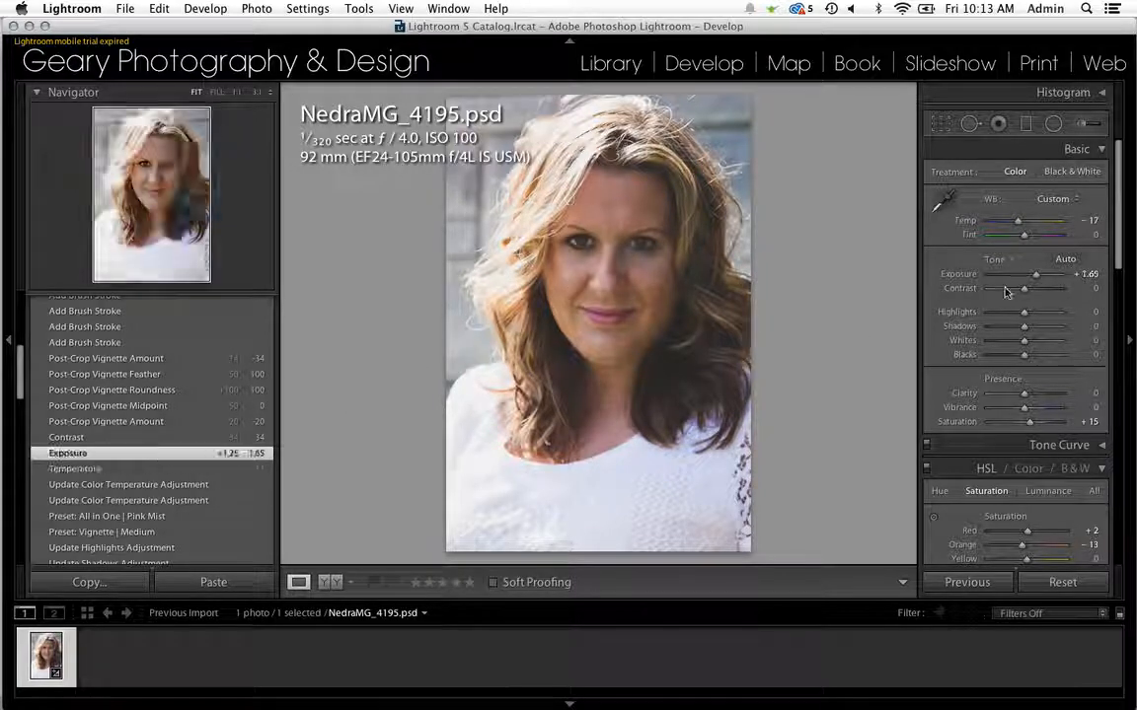
{"action": "left_click", "coordinate": [158, 440]}
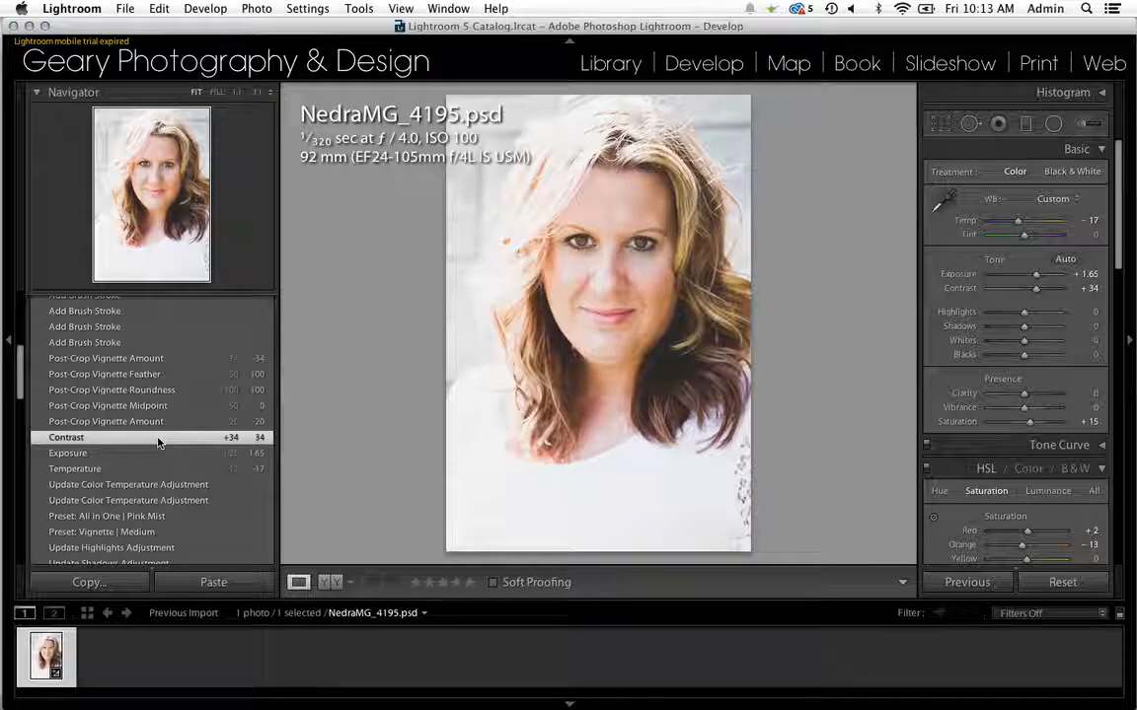
{"action": "left_click", "coordinate": [175, 424]}
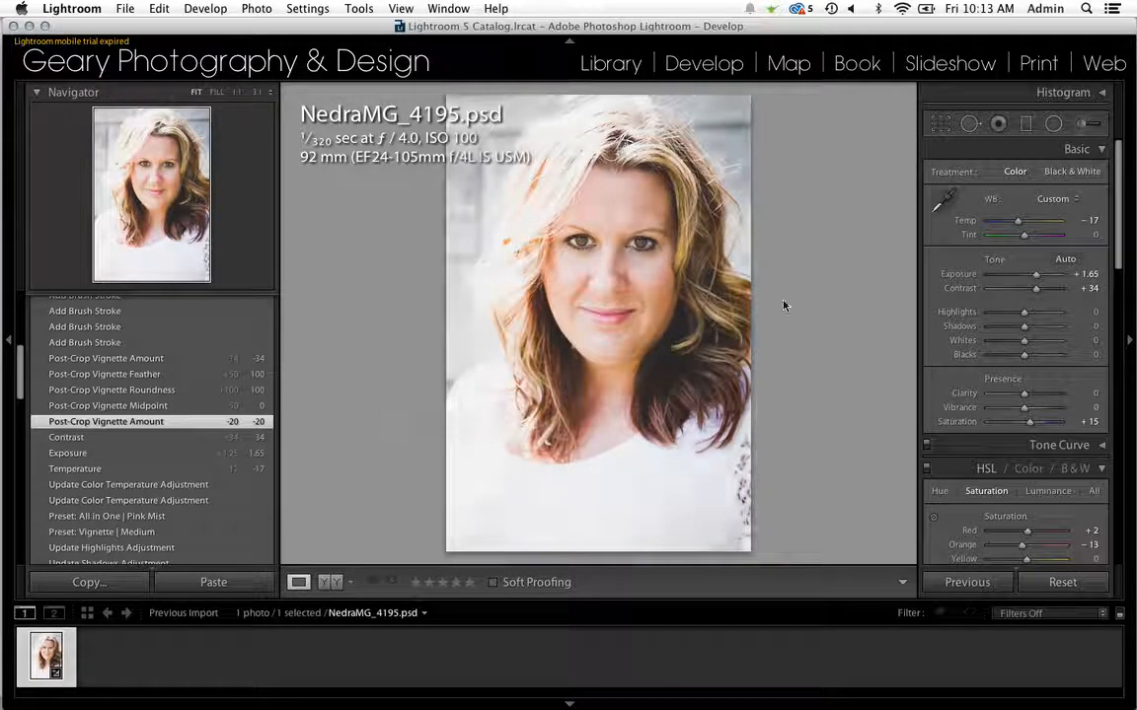
Apply the Vignette | Light preset from the PP Color Luxe Presets group to the portrait.
{"action": "scroll", "coordinate": [136, 413], "scroll_direction": "up", "scroll_amount": 3}
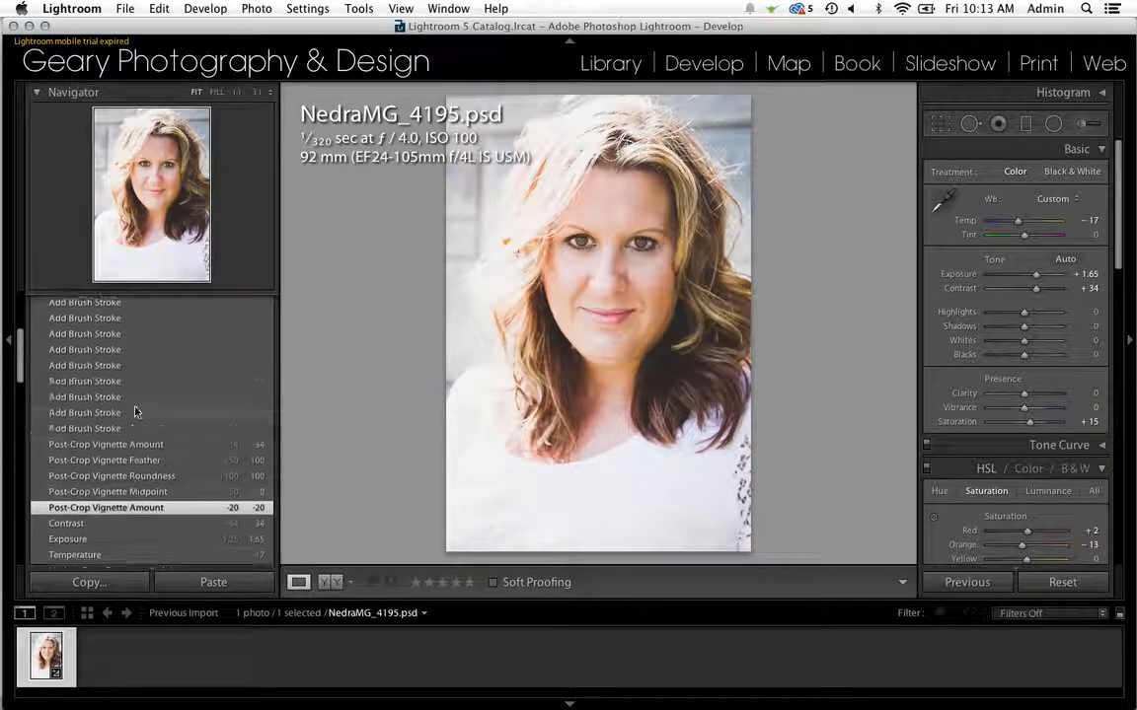
{"action": "scroll", "coordinate": [136, 412], "scroll_direction": "up", "scroll_amount": 5}
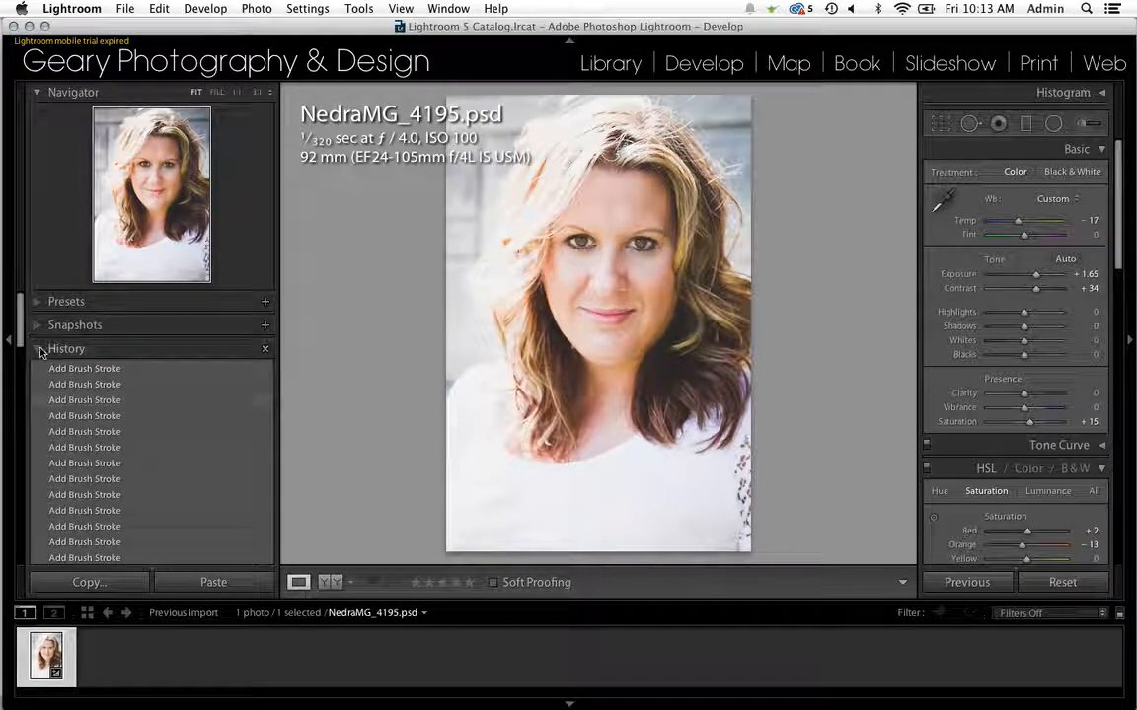
{"action": "left_click", "coordinate": [40, 300]}
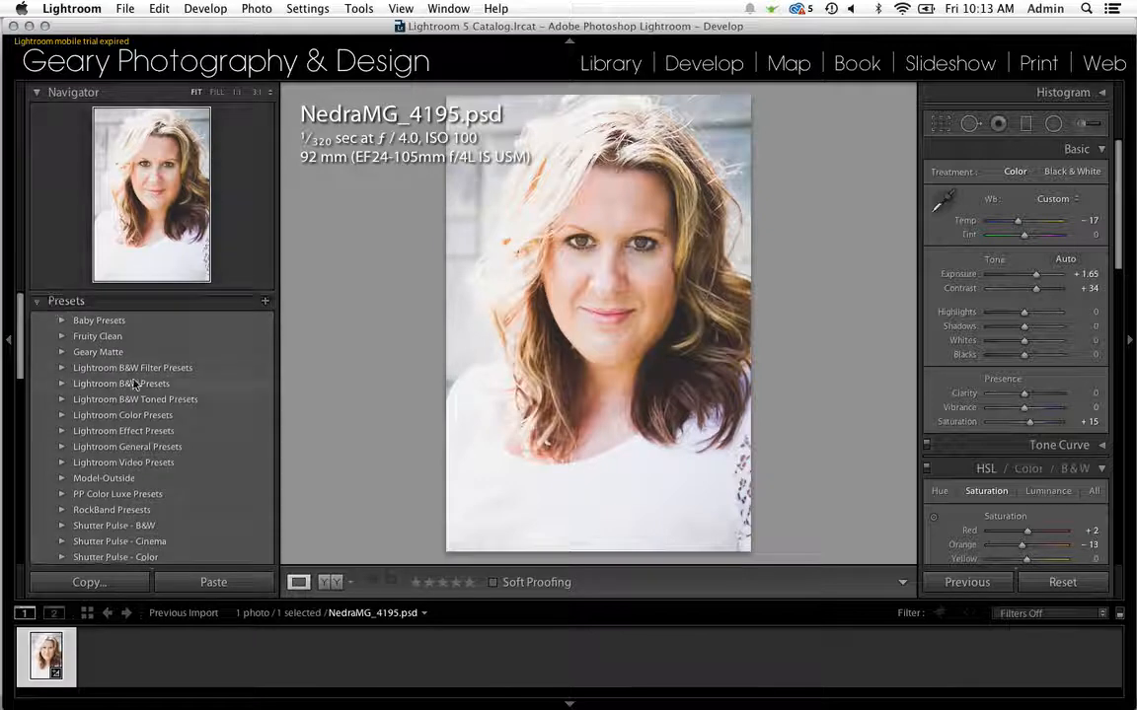
{"action": "scroll", "coordinate": [134, 385], "scroll_direction": "down", "scroll_amount": 10}
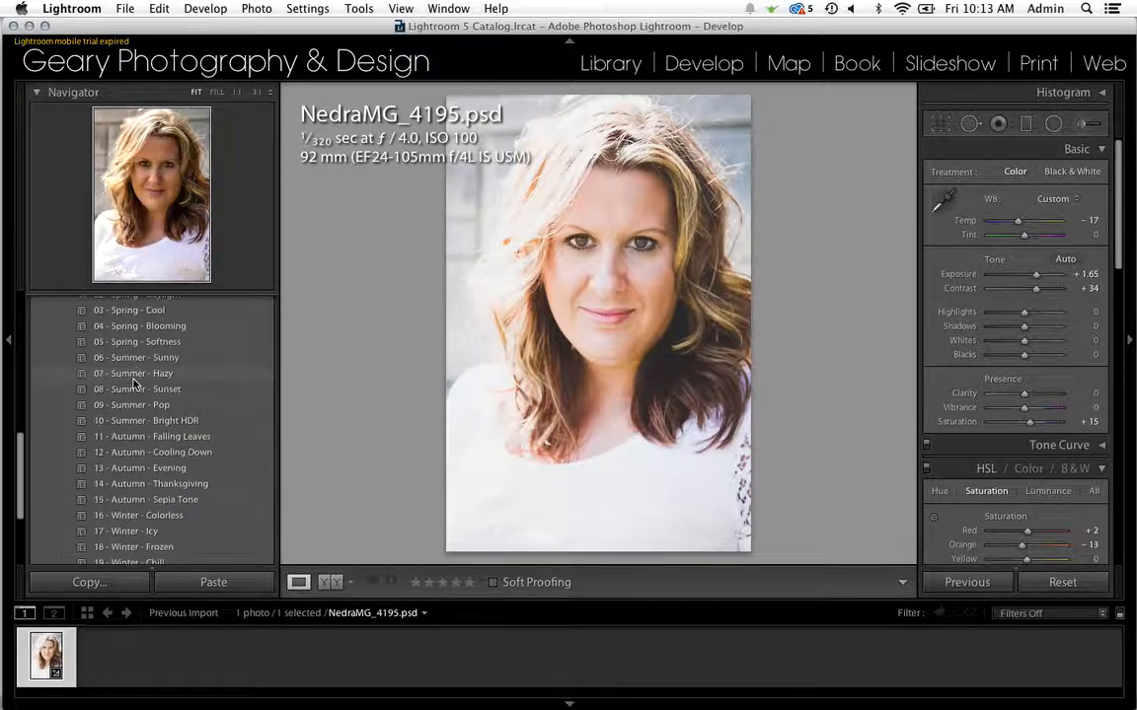
{"action": "scroll", "coordinate": [134, 385], "scroll_direction": "down", "scroll_amount": 3}
{"action": "scroll", "coordinate": [135, 385], "scroll_direction": "up", "scroll_amount": 6}
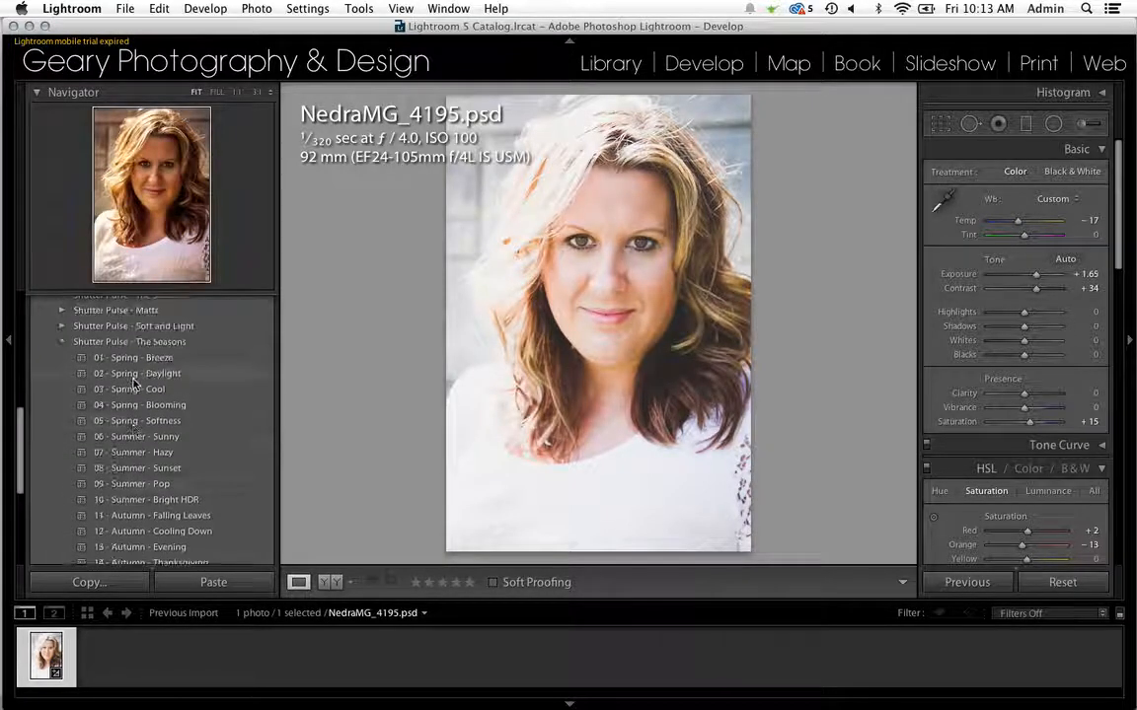
{"action": "scroll", "coordinate": [136, 384], "scroll_direction": "up", "scroll_amount": 8}
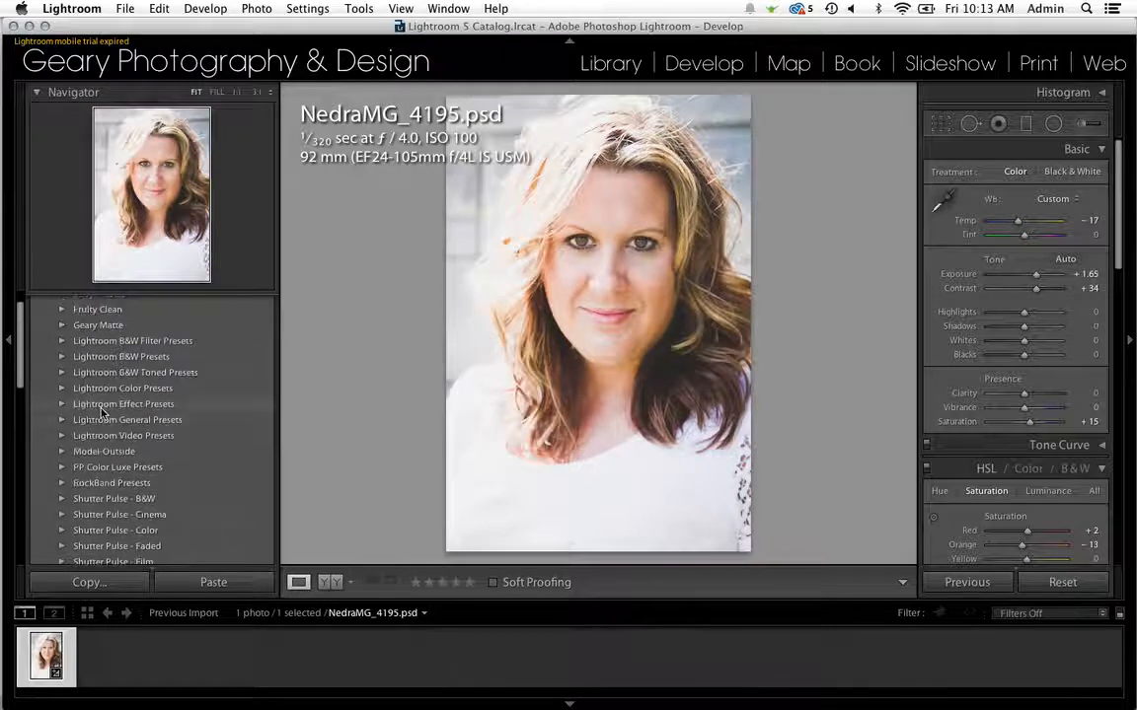
{"action": "scroll", "coordinate": [102, 410], "scroll_direction": "up", "scroll_amount": 2}
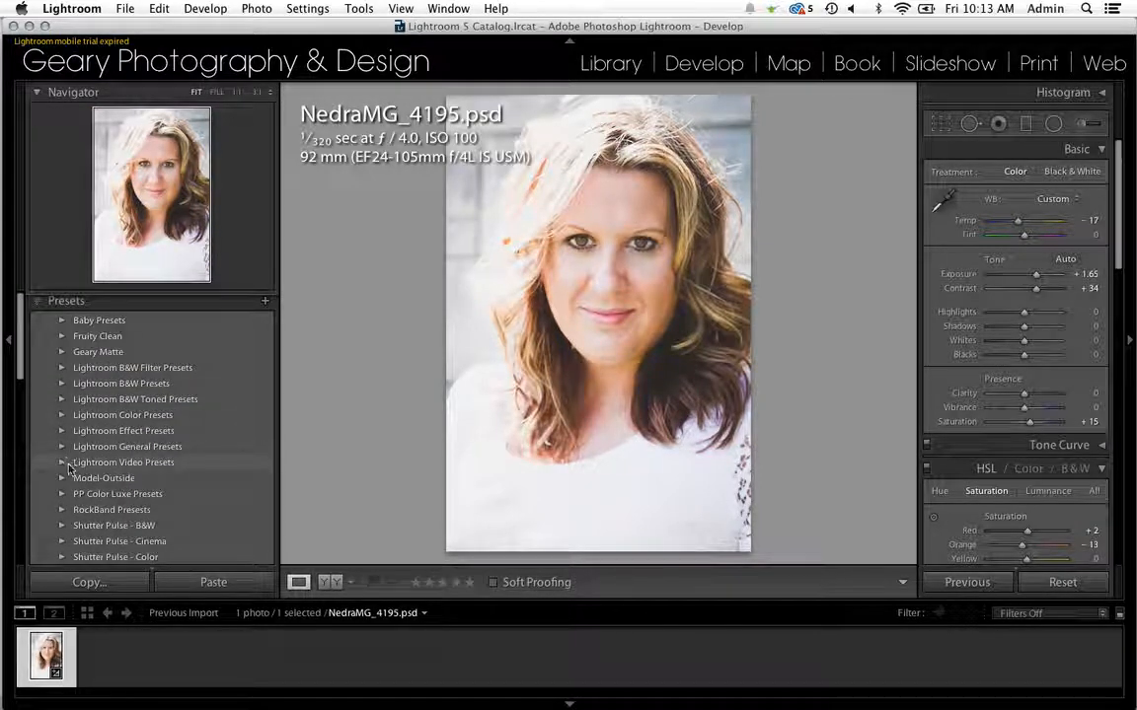
{"action": "left_click", "coordinate": [62, 494]}
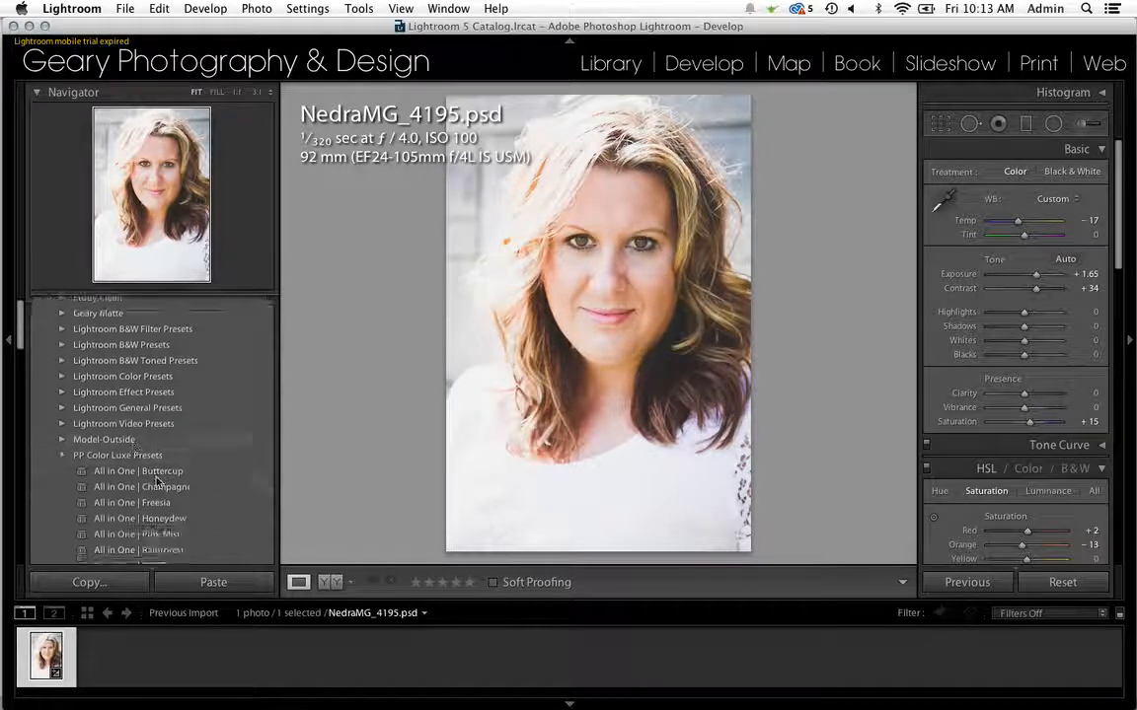
{"action": "scroll", "coordinate": [156, 481], "scroll_direction": "down", "scroll_amount": 15}
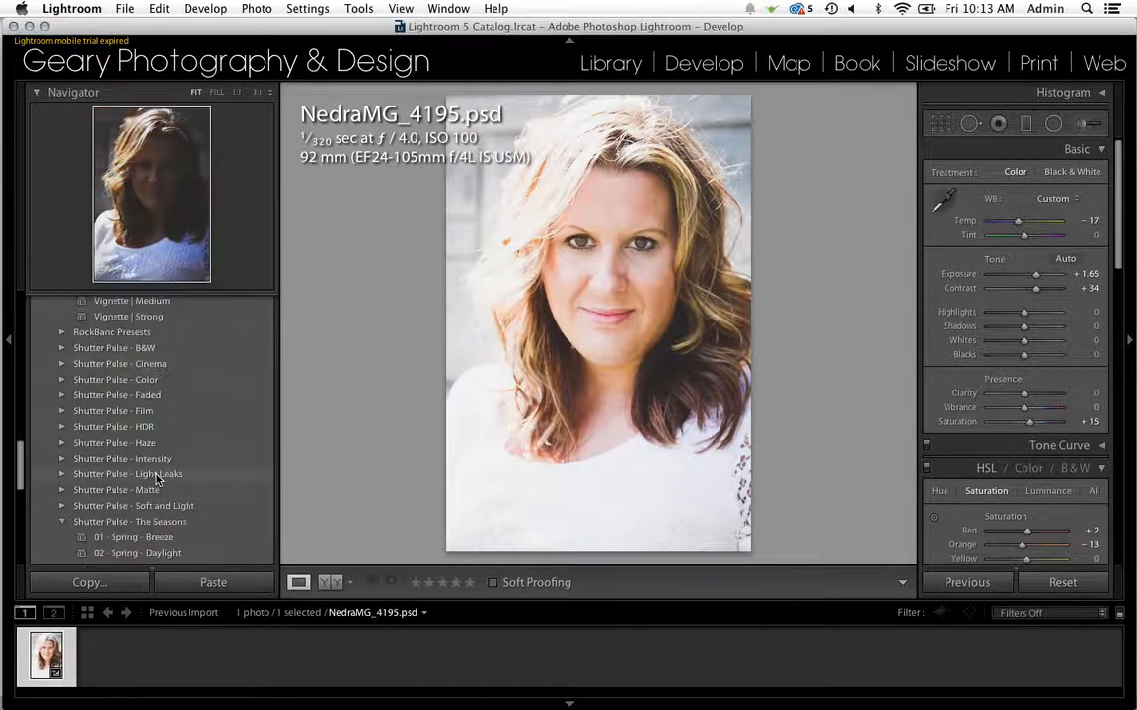
{"action": "scroll", "coordinate": [155, 480], "scroll_direction": "up", "scroll_amount": 5}
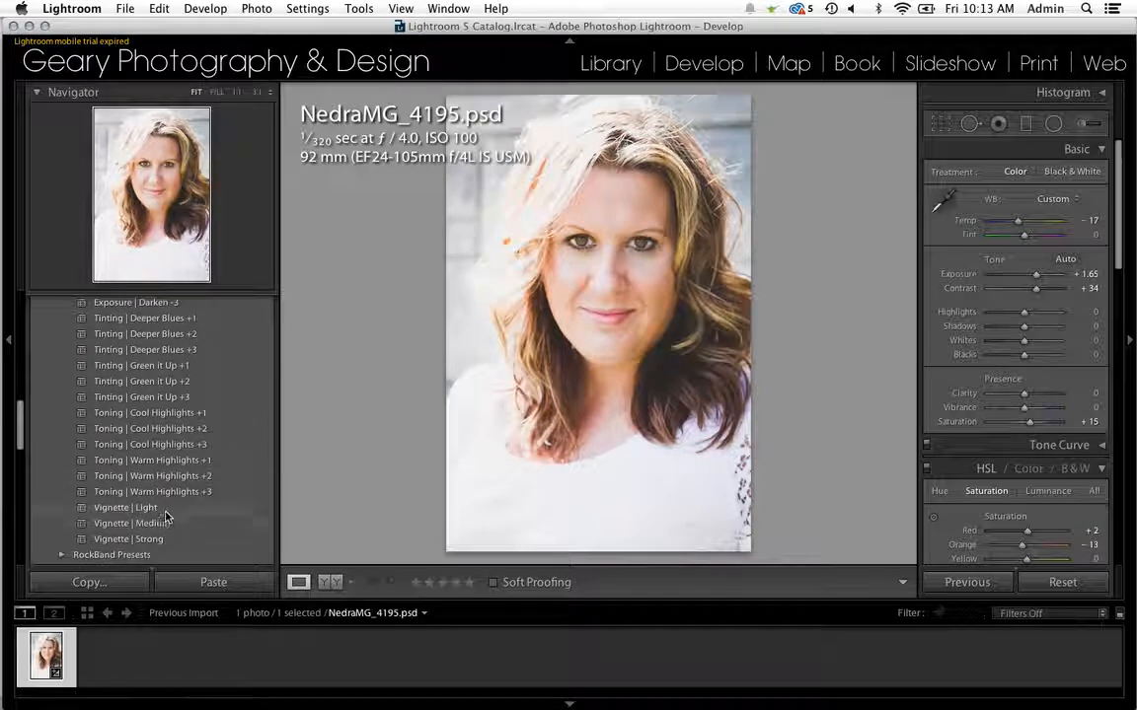
{"action": "left_click", "coordinate": [198, 508]}
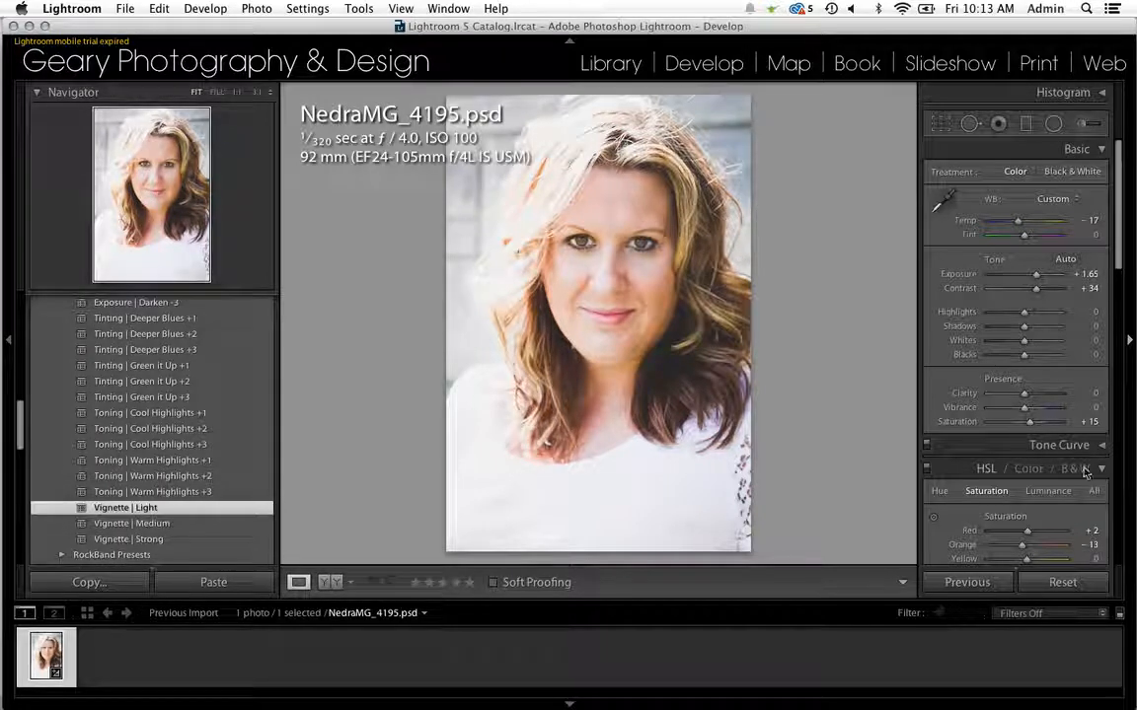
Set the post-crop vignetting to amount −34, midpoint 0, roundness +100, feather 99 and highlights 0.
{"action": "scroll", "coordinate": [1086, 472], "scroll_direction": "down", "scroll_amount": 5}
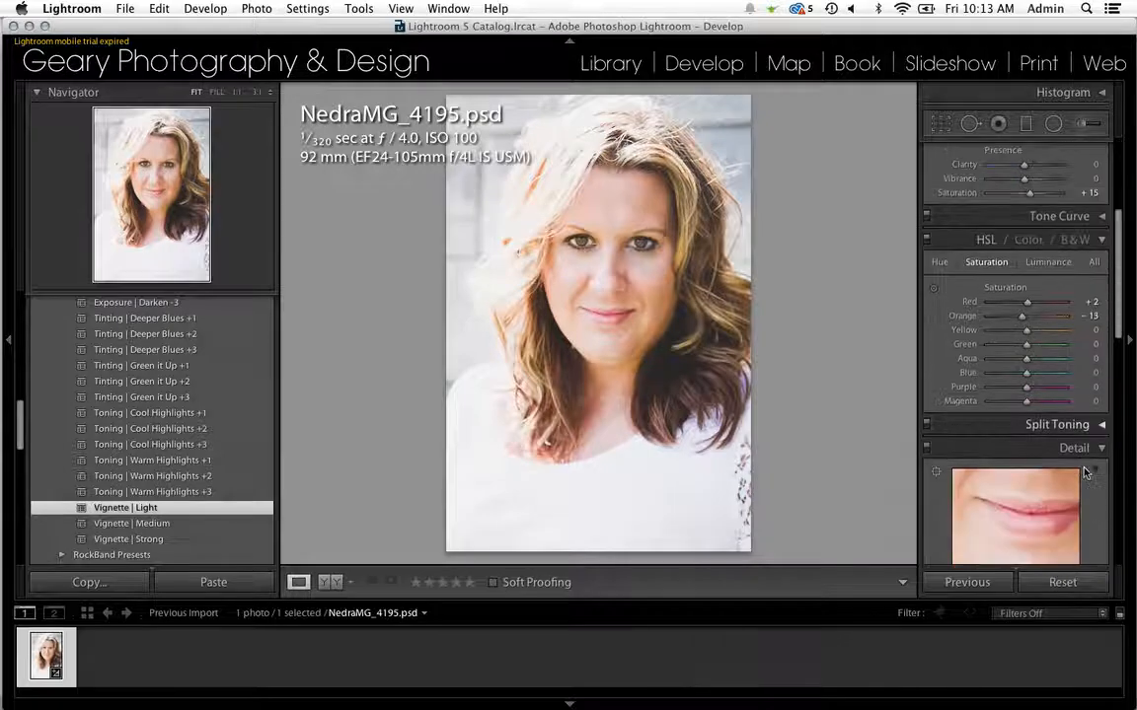
{"action": "scroll", "coordinate": [1085, 471], "scroll_direction": "down", "scroll_amount": 6}
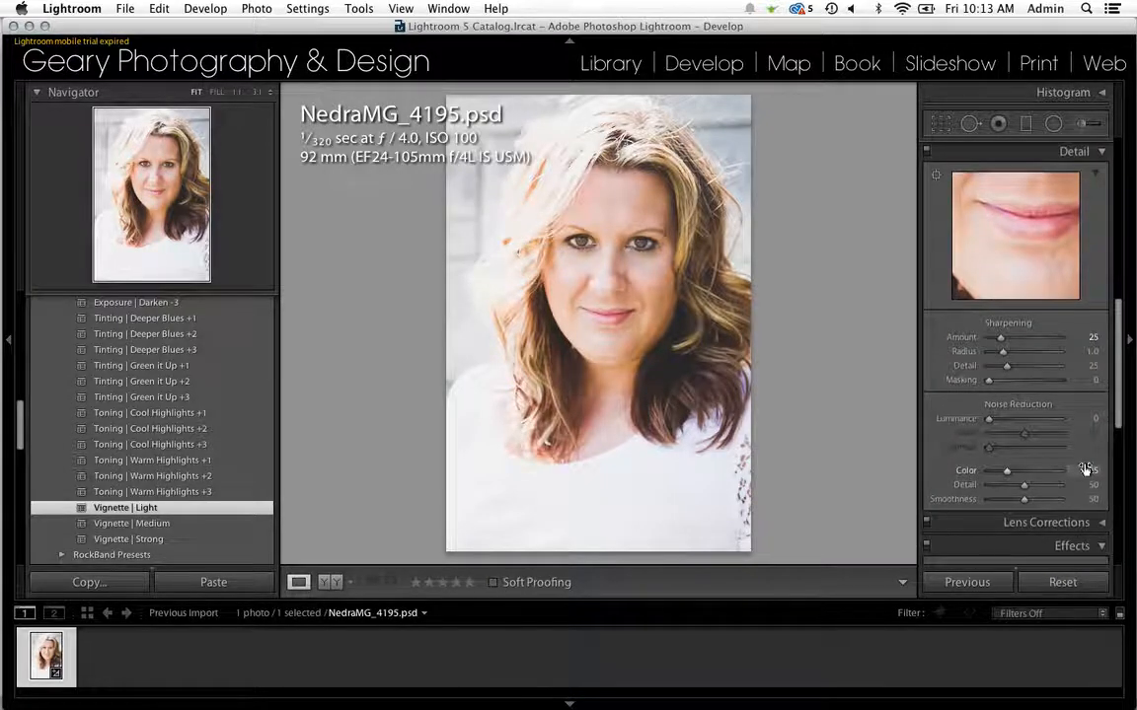
{"action": "scroll", "coordinate": [1086, 470], "scroll_direction": "down", "scroll_amount": 7}
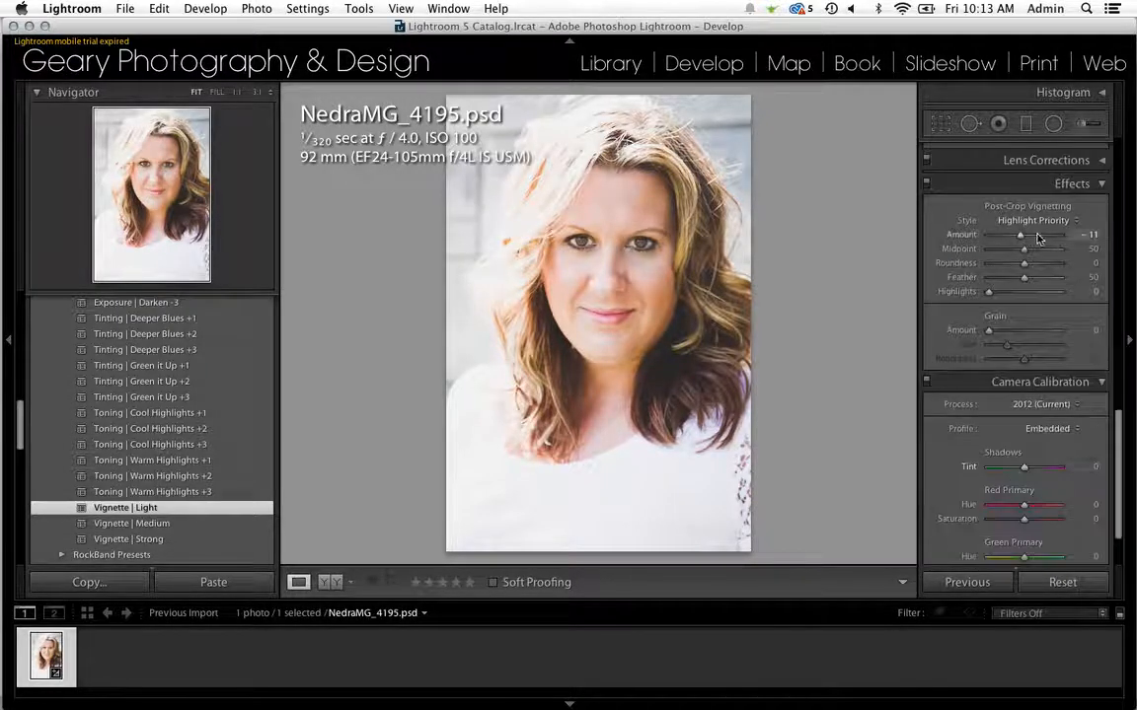
{"action": "left_click", "coordinate": [987, 255]}
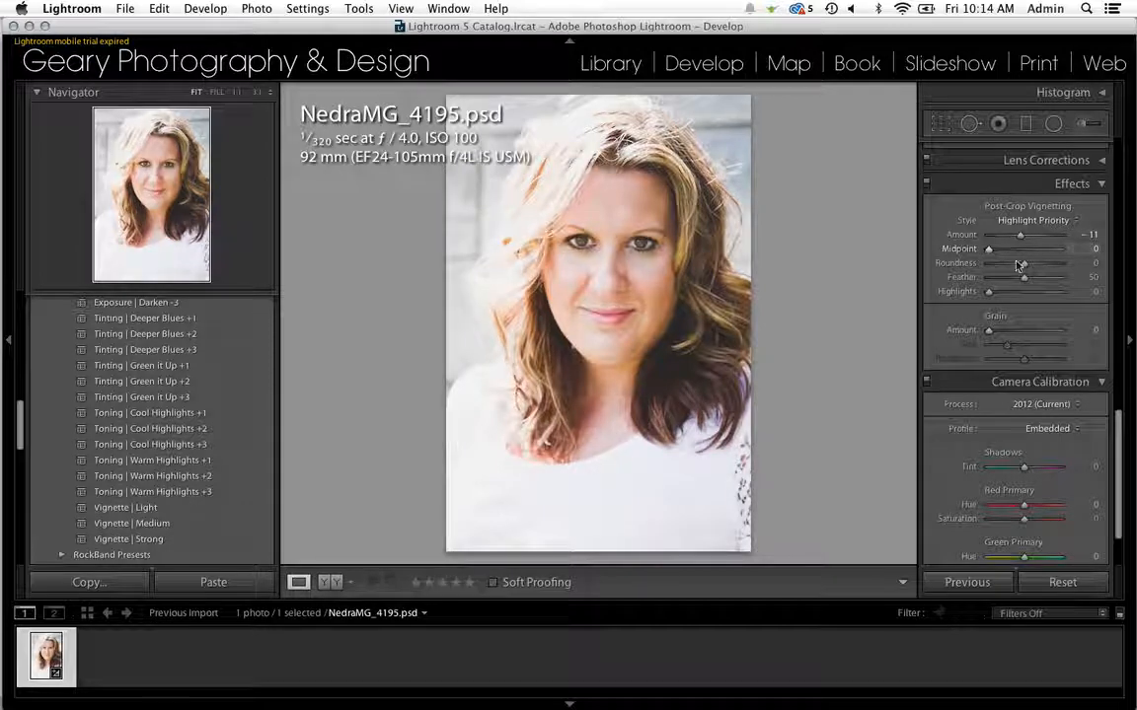
{"action": "left_click", "coordinate": [1068, 265]}
{"action": "left_click", "coordinate": [1063, 269]}
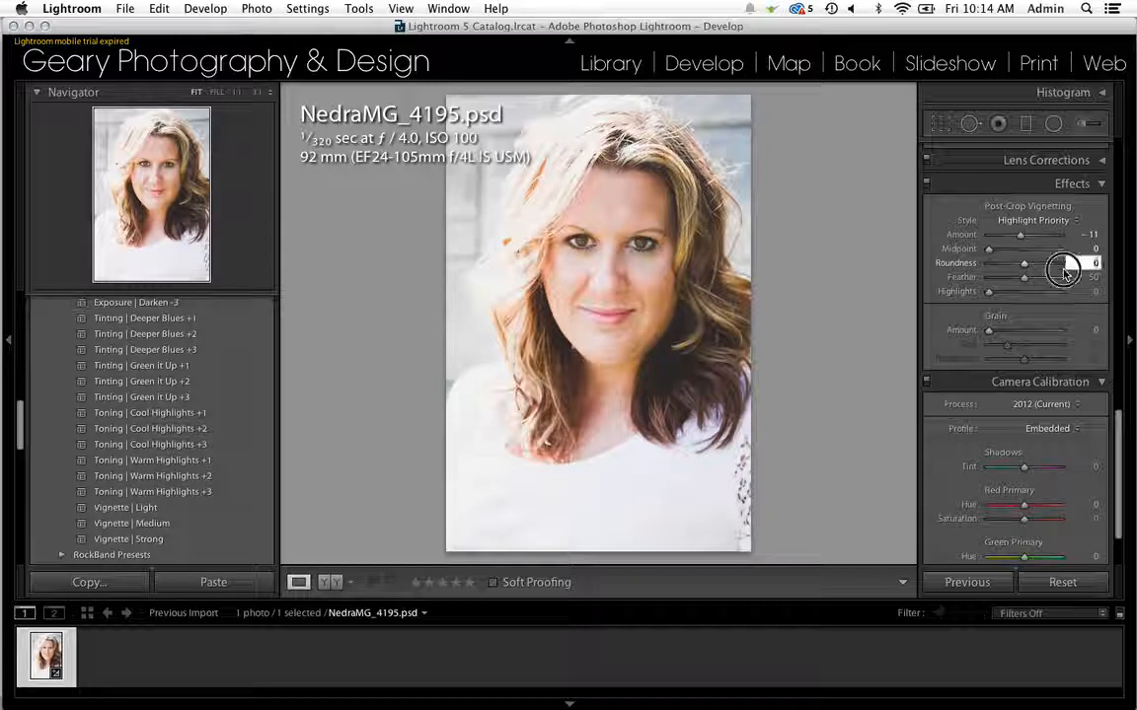
{"action": "left_click", "coordinate": [1061, 265]}
{"action": "left_click", "coordinate": [1060, 291]}
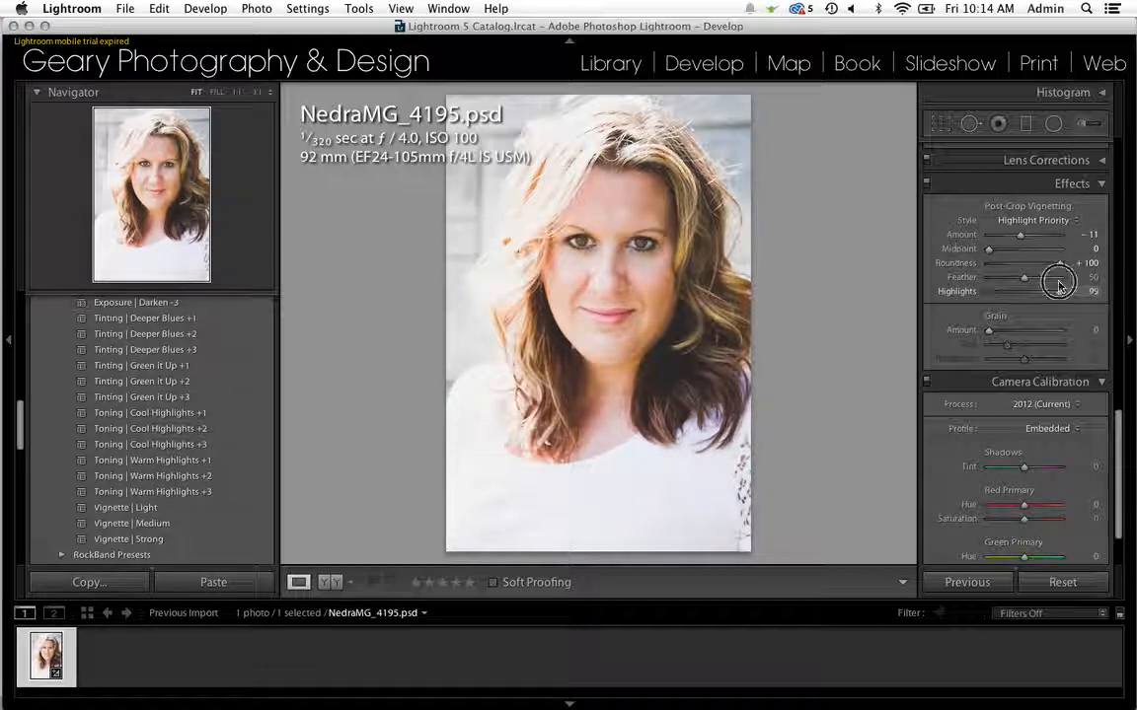
{"action": "left_click", "coordinate": [1059, 281]}
{"action": "left_click_drag", "start_coordinate": [1057, 292], "coordinate": [980, 298]}
{"action": "left_click", "coordinate": [1019, 236]}
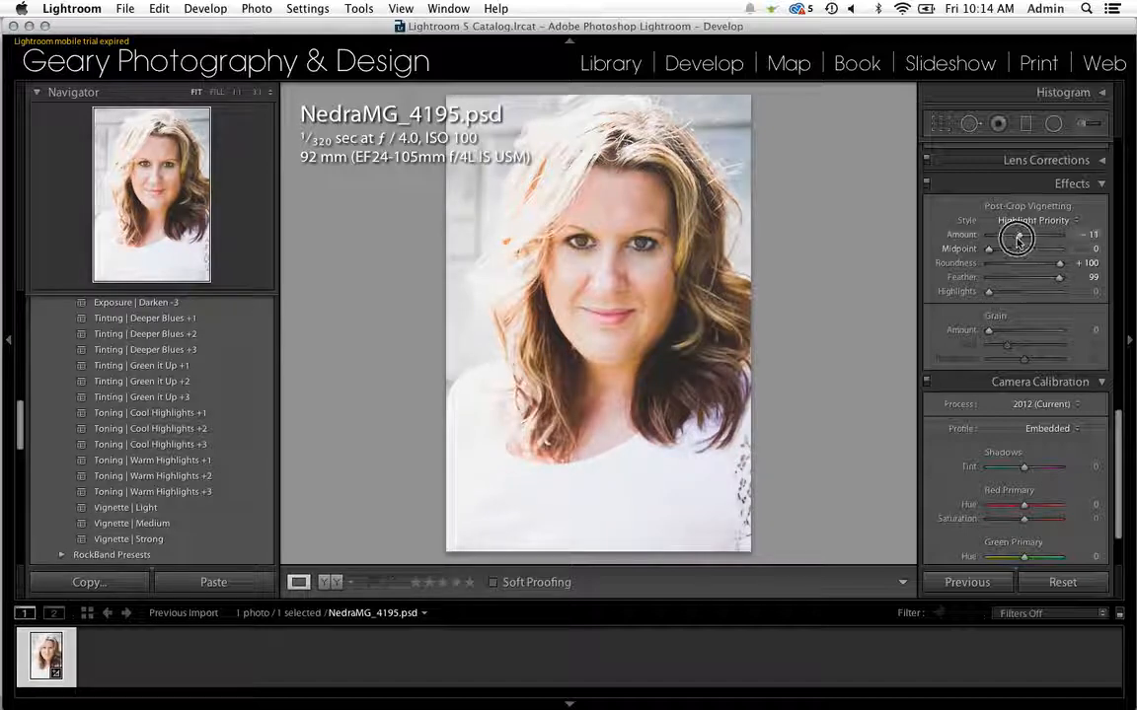
{"action": "left_click_drag", "start_coordinate": [1020, 237], "coordinate": [1015, 242]}
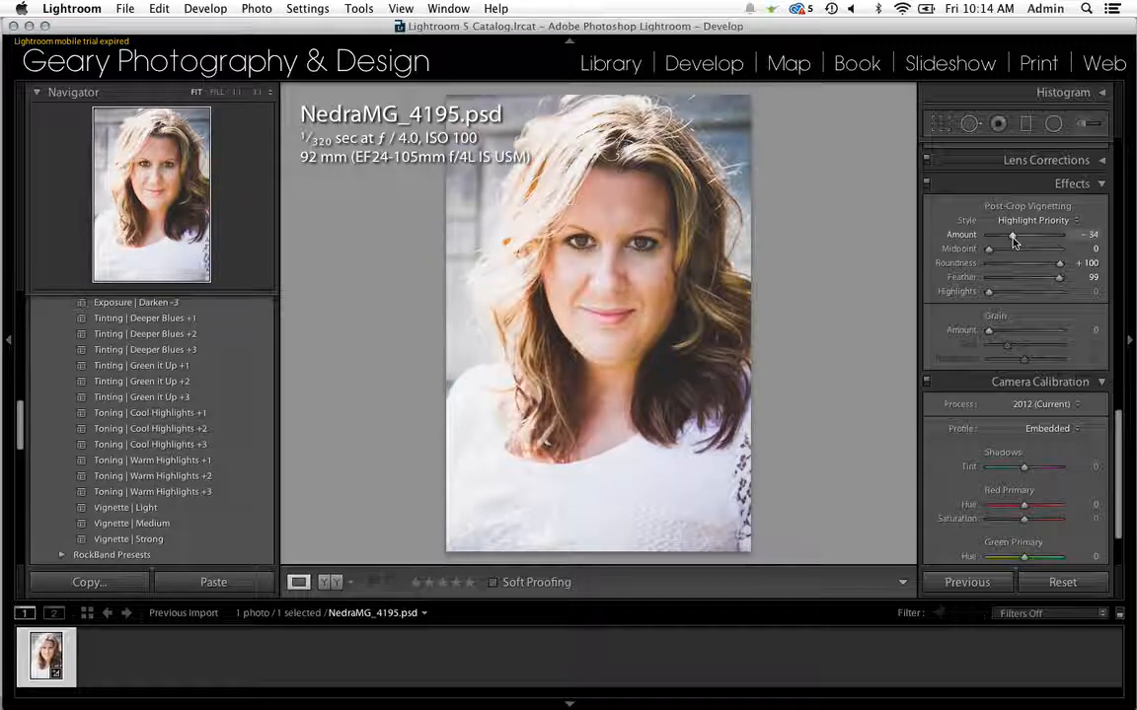
Paint the 4Portrait Skin Smooth effect under both eyes with the Adjustment Brush at size 5.
{"action": "left_click", "coordinate": [588, 252]}
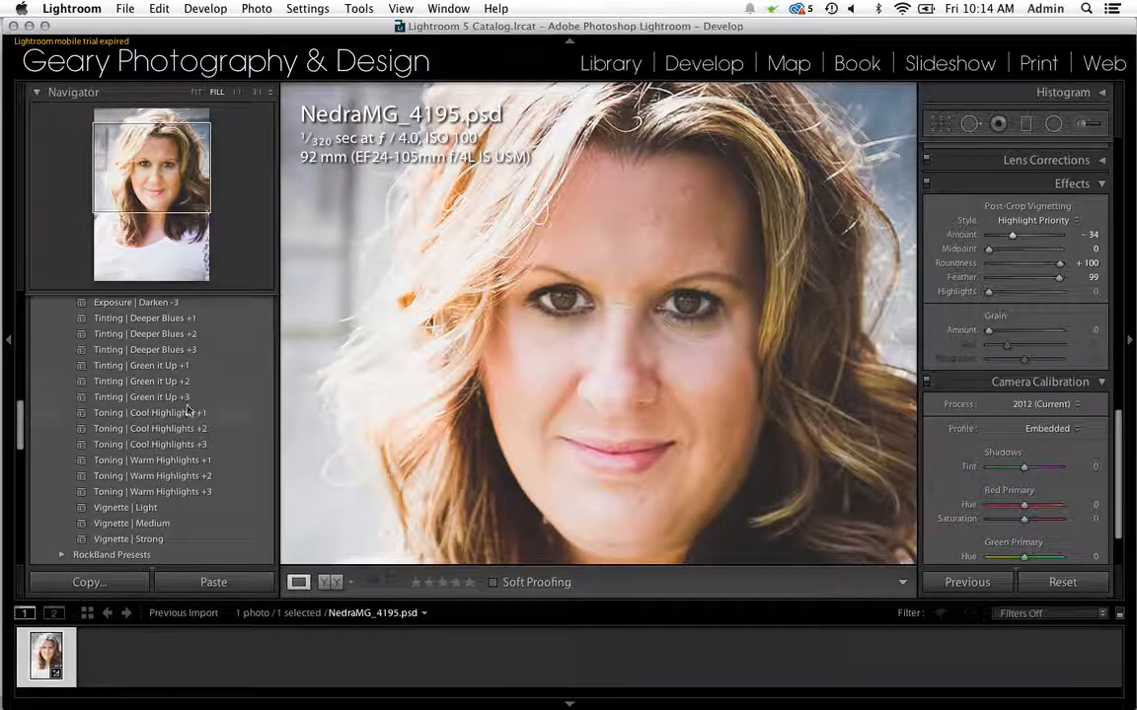
{"action": "scroll", "coordinate": [187, 410], "scroll_direction": "up", "scroll_amount": 10}
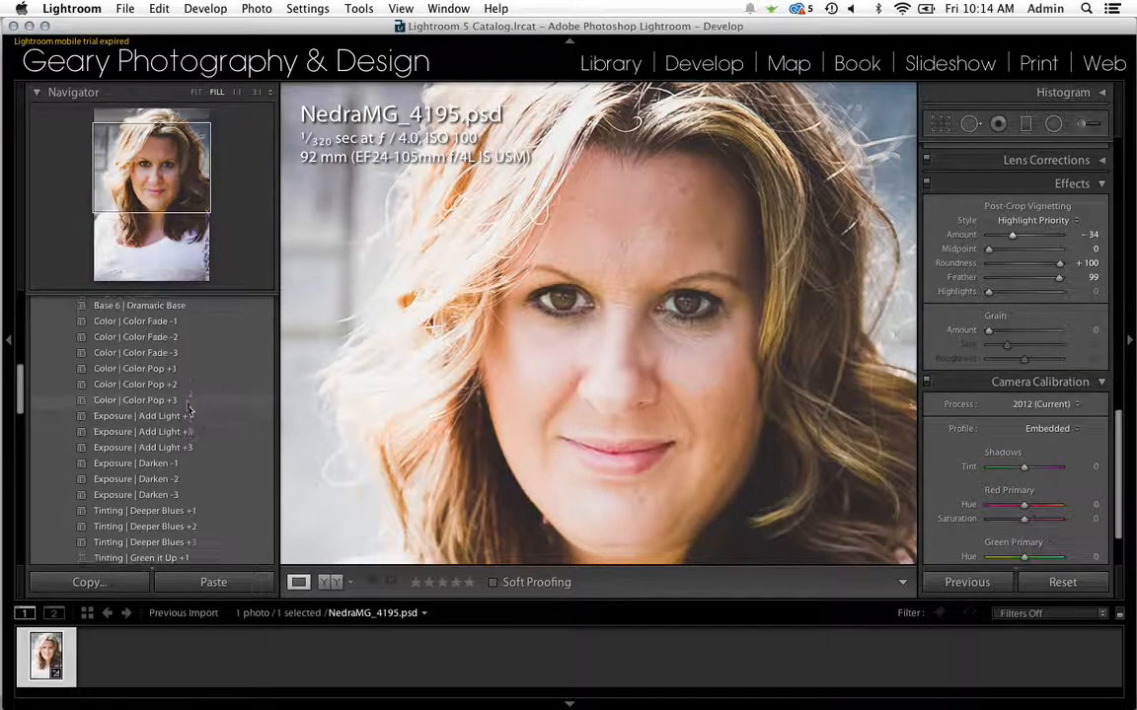
{"action": "scroll", "coordinate": [188, 409], "scroll_direction": "up", "scroll_amount": 8}
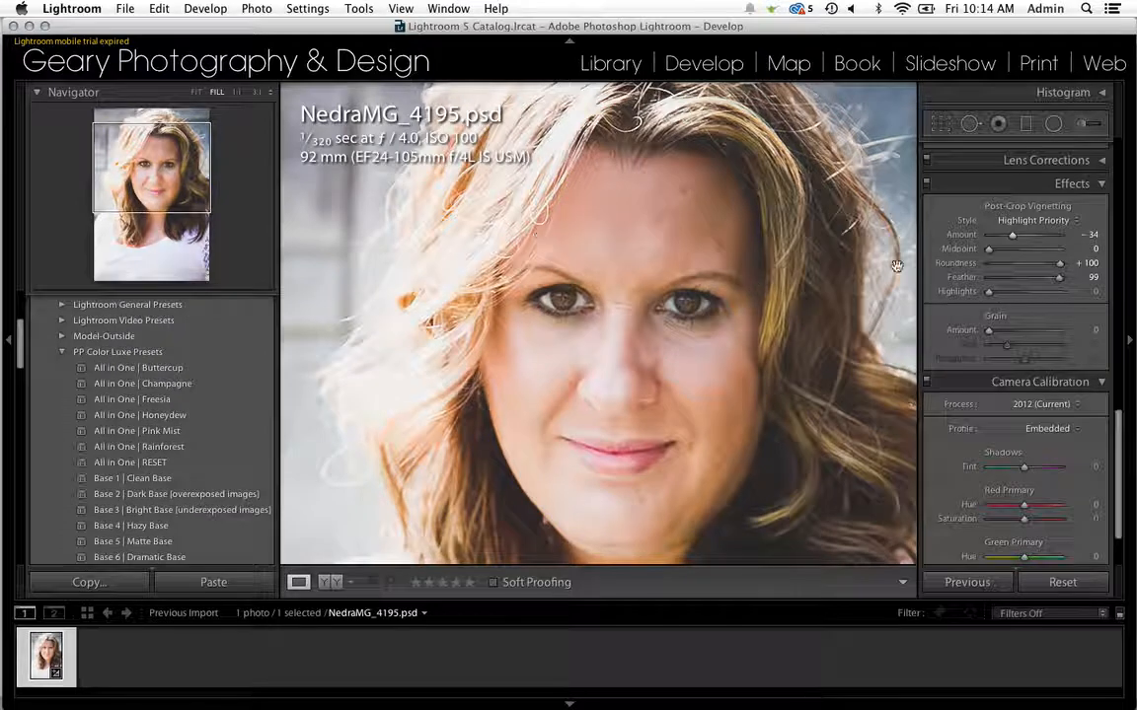
{"action": "left_click", "coordinate": [1081, 126]}
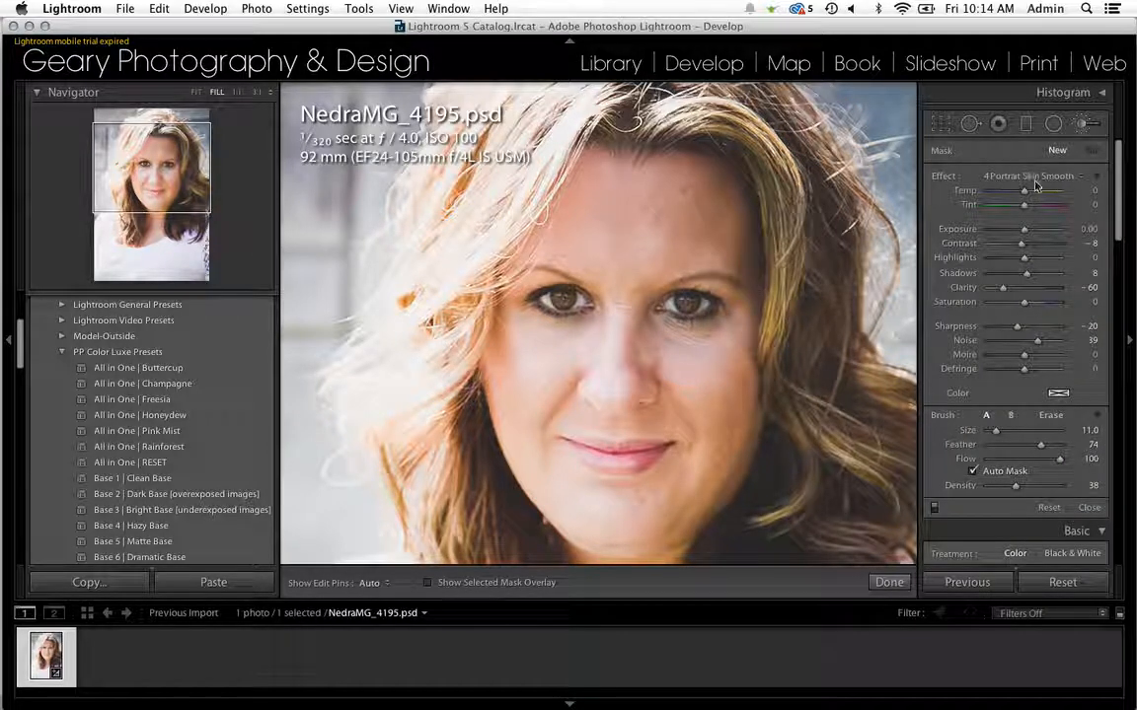
{"action": "scroll", "coordinate": [641, 344], "scroll_direction": "down", "scroll_amount": 3}
{"action": "key", "text": "h"}
{"action": "mouse_move", "coordinate": [672, 328]}
{"action": "left_mouse_down"}
{"action": "mouse_move", "coordinate": [727, 326]}
{"action": "mouse_move", "coordinate": [643, 328]}
{"action": "mouse_move", "coordinate": [699, 354]}
{"action": "mouse_move", "coordinate": [712, 329]}
{"action": "mouse_move", "coordinate": [702, 343]}
{"action": "mouse_move", "coordinate": [651, 344]}
{"action": "mouse_move", "coordinate": [632, 327]}
{"action": "mouse_move", "coordinate": [540, 324]}
{"action": "mouse_move", "coordinate": [590, 319]}
{"action": "mouse_move", "coordinate": [521, 335]}
{"action": "left_mouse_up"}
{"action": "key", "text": "h"}
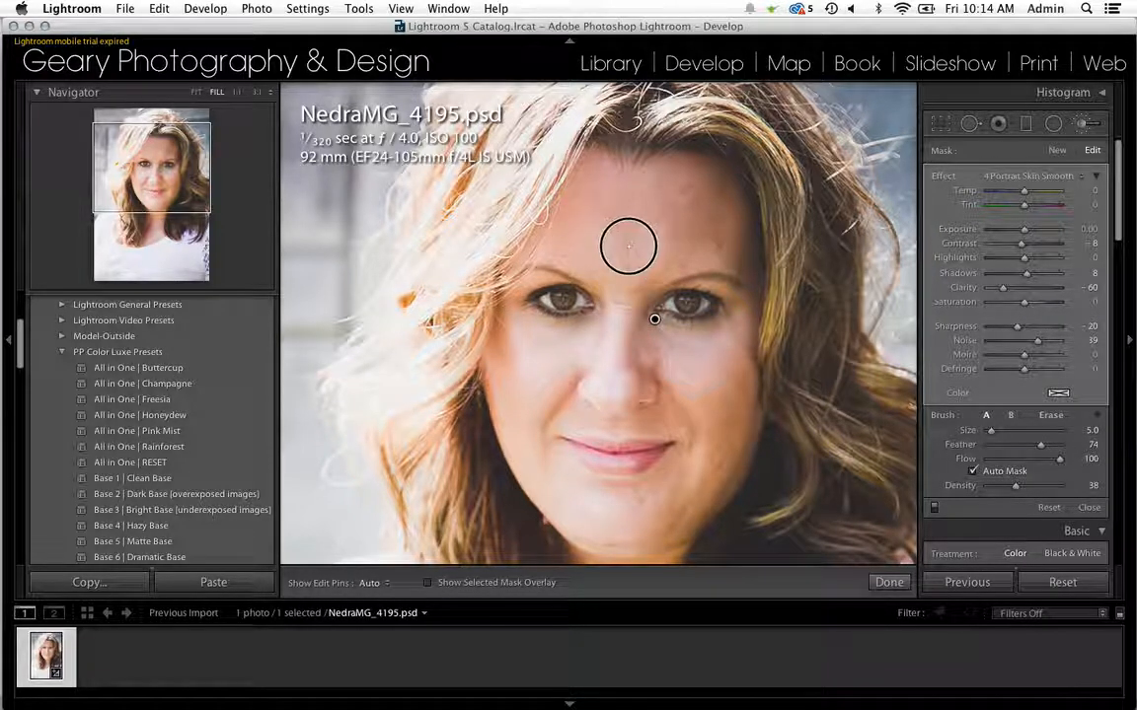
Paint the 4Portrait Skin Smooth effect over the forehead, enlarging the brush to size 14.
{"action": "mouse_move", "coordinate": [634, 262]}
{"action": "left_mouse_down"}
{"action": "mouse_move", "coordinate": [608, 221]}
{"action": "mouse_move", "coordinate": [625, 252]}
{"action": "mouse_move", "coordinate": [622, 228]}
{"action": "mouse_move", "coordinate": [601, 223]}
{"action": "mouse_move", "coordinate": [631, 218]}
{"action": "mouse_move", "coordinate": [632, 236]}
{"action": "left_mouse_up"}
{"action": "key", "text": "h"}
{"action": "mouse_move", "coordinate": [687, 207]}
{"action": "left_mouse_down"}
{"action": "mouse_move", "coordinate": [688, 229]}
{"action": "mouse_move", "coordinate": [679, 223]}
{"action": "left_mouse_up"}
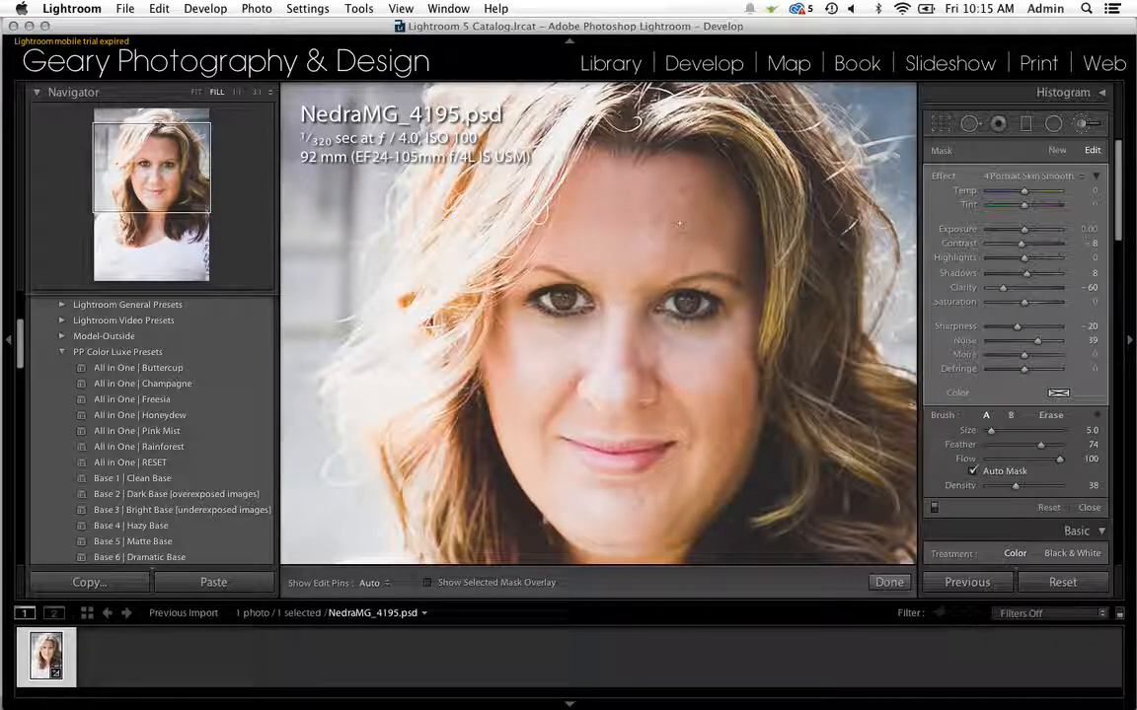
{"action": "key", "text": "bracketleft"}
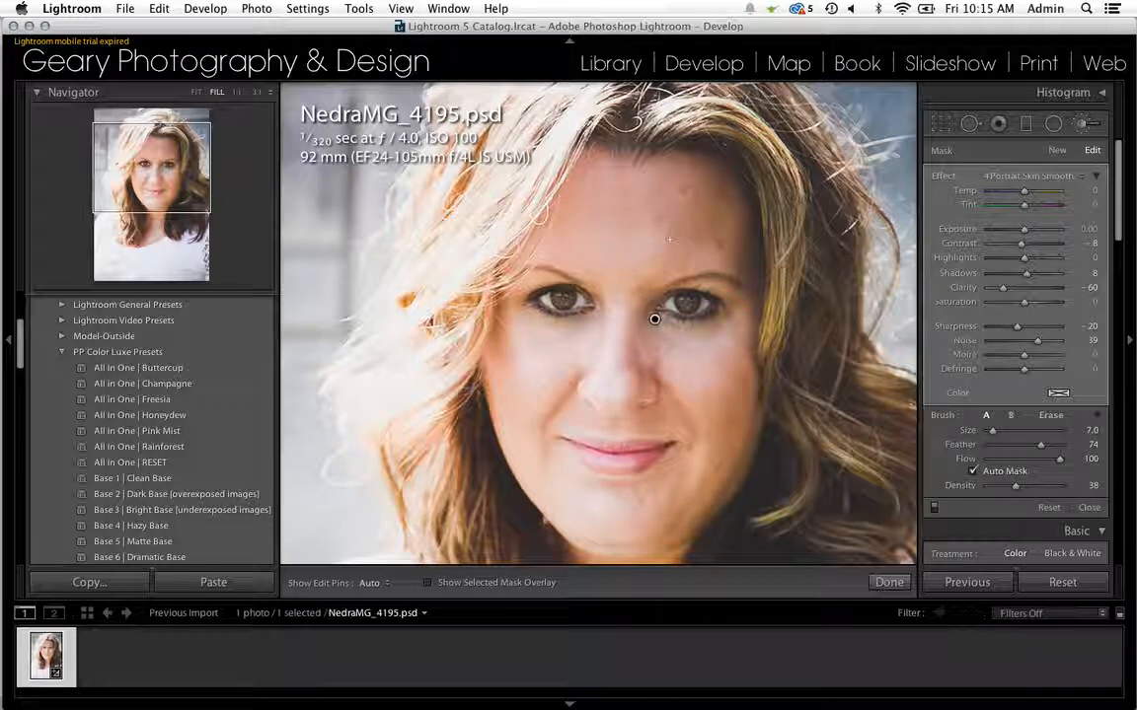
{"action": "key", "text": "bracketright"}
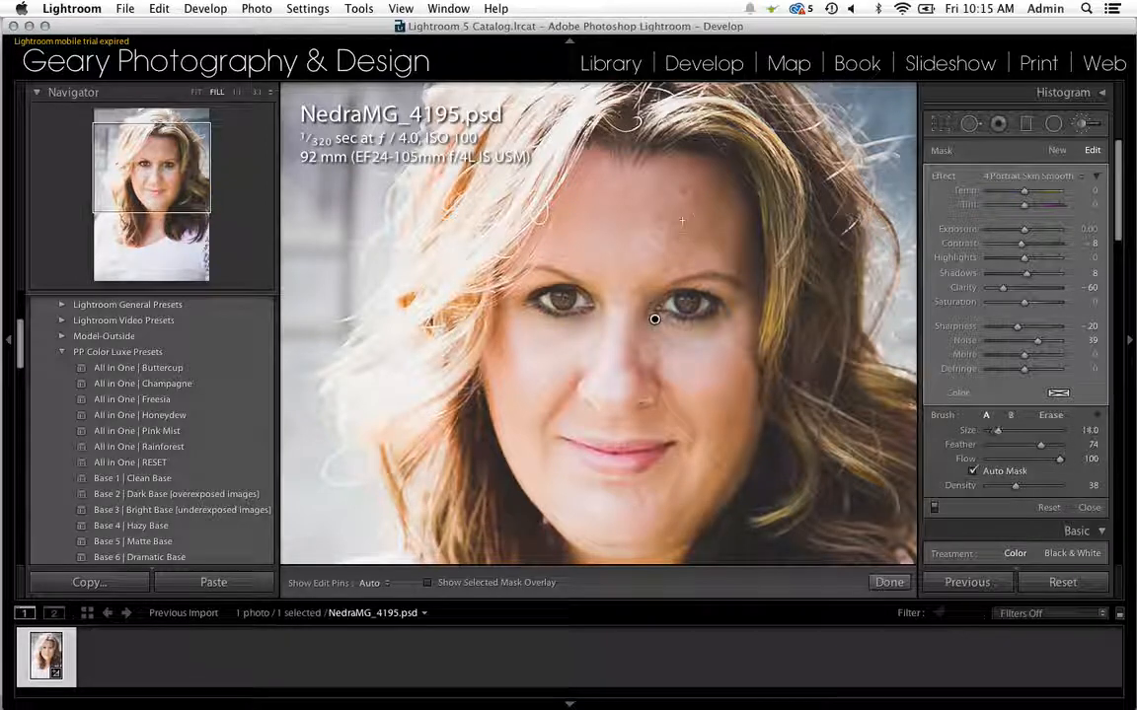
{"action": "key", "text": "h"}
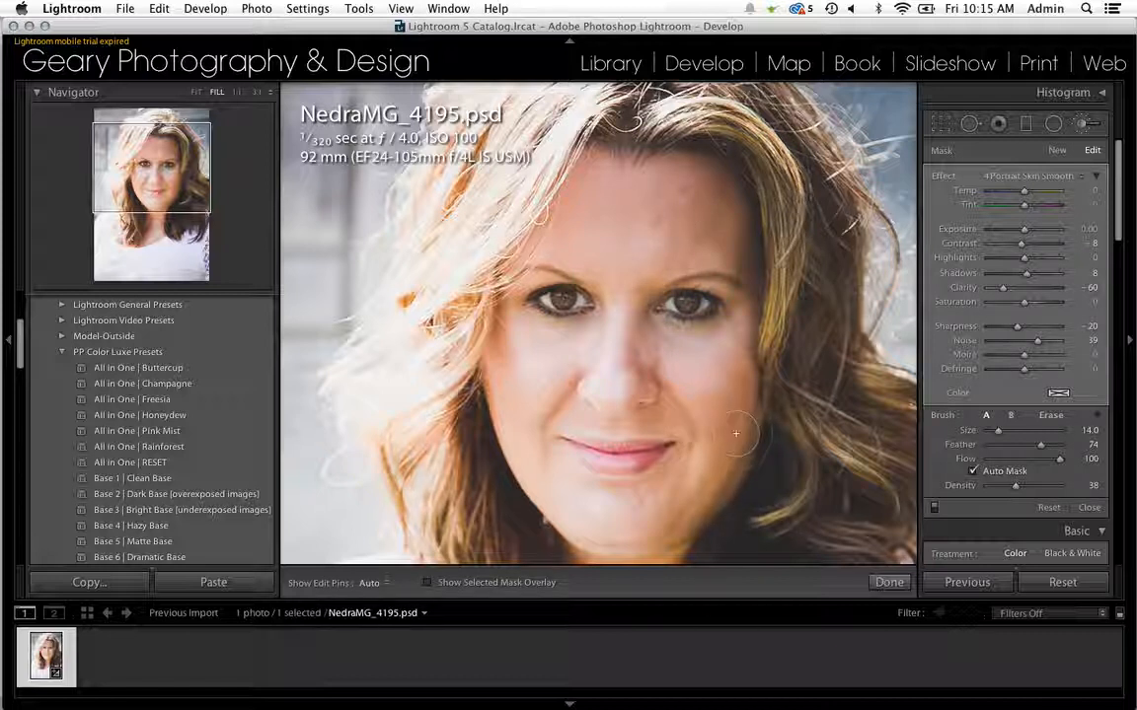
Paint the skin smoothing over the lower cheek and chin with the brush reduced to size 10.
{"action": "key", "text": "bracketleft"}
{"action": "key", "text": "bracketleft"}
{"action": "key", "text": "bracketleft"}
{"action": "key", "text": "bracketleft"}
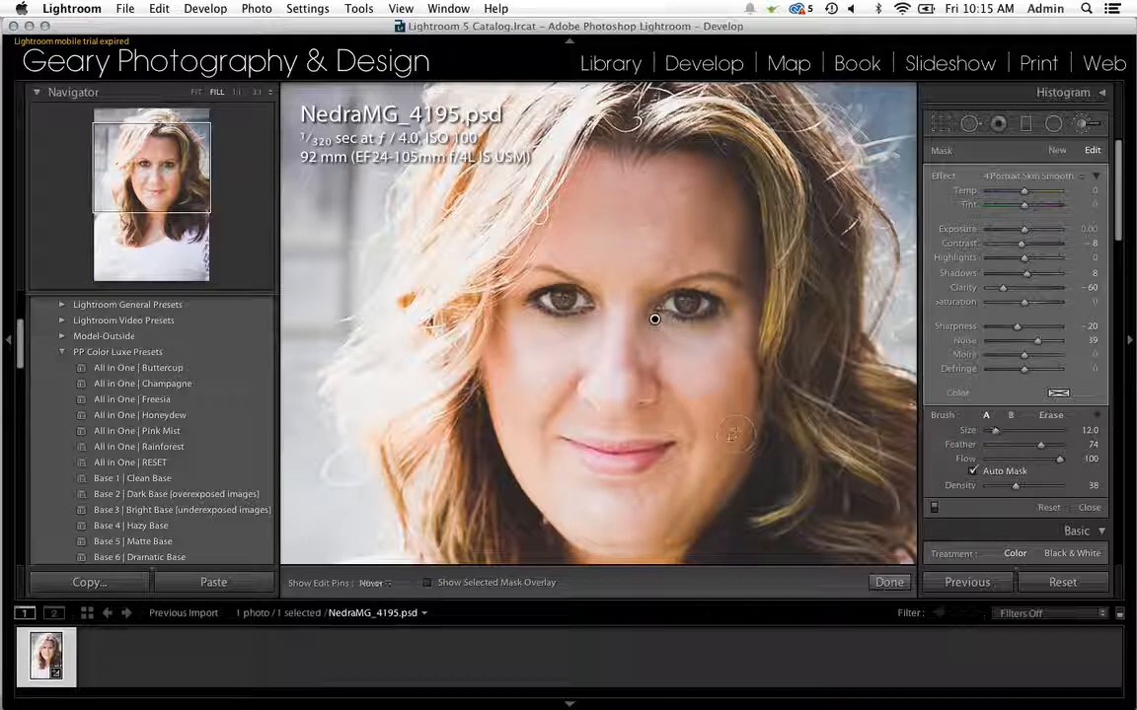
{"action": "key", "text": "h"}
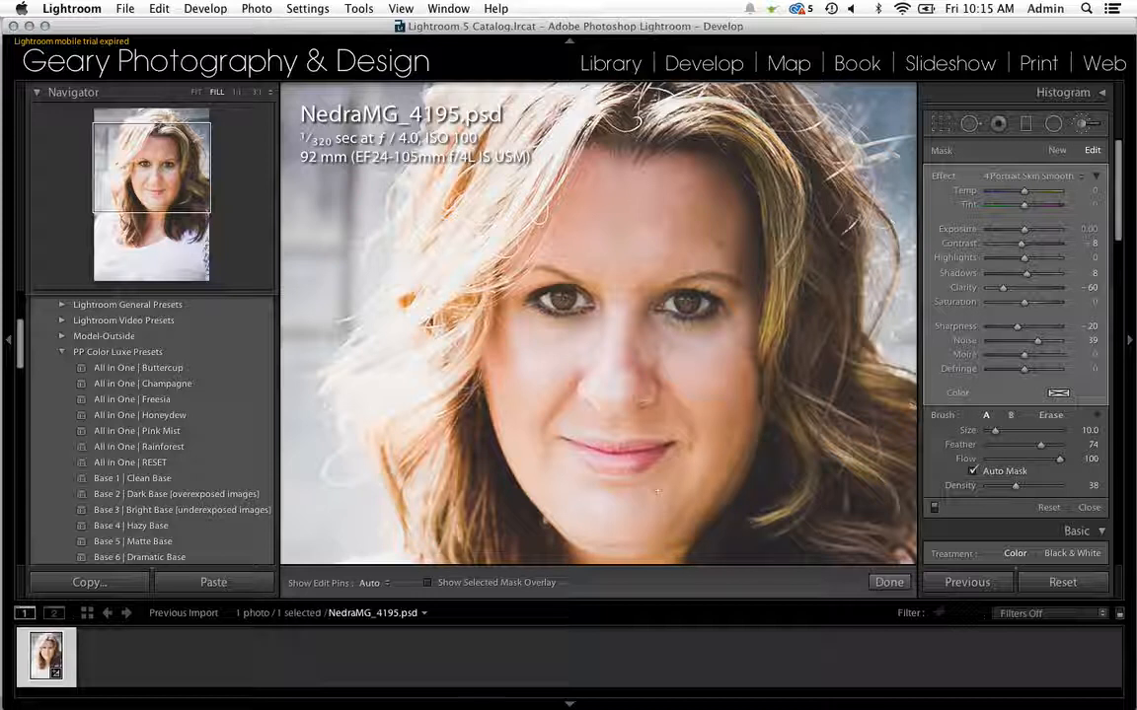
{"action": "left_click_drag", "start_coordinate": [674, 477], "coordinate": [646, 489]}
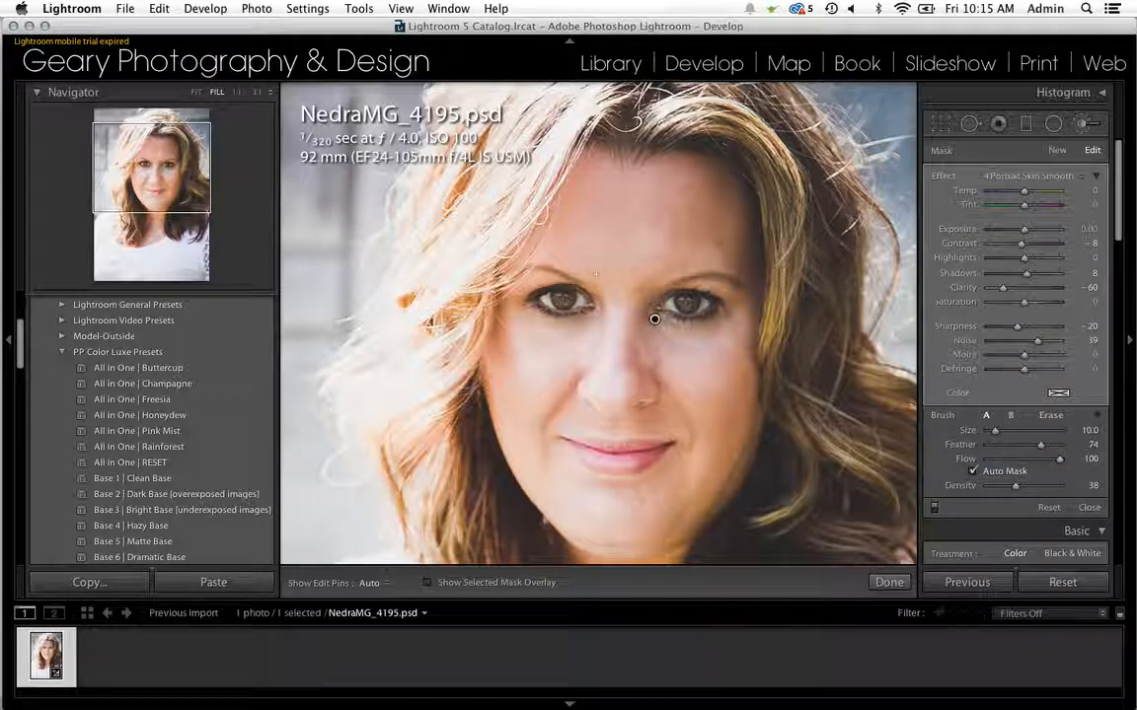
{"action": "key", "text": "h"}
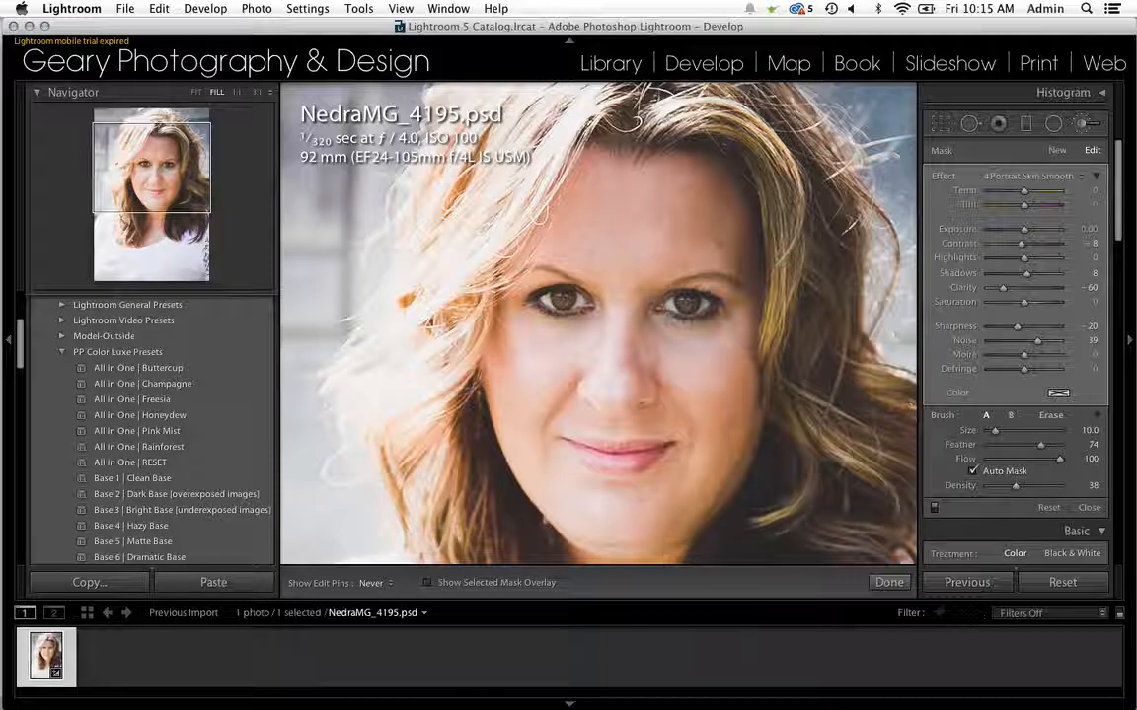
{"action": "key", "text": "h"}
{"action": "key", "text": "h"}
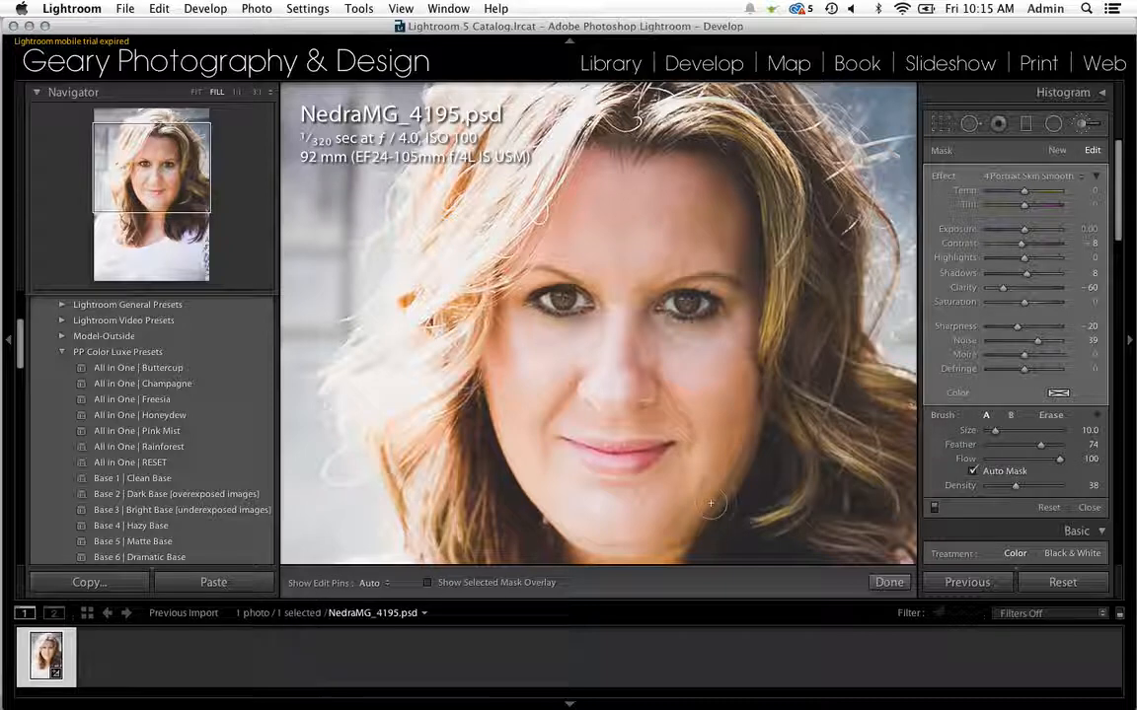
Start a new adjustment mask with the same skin-smoothing effect and paint the forehead at brush size 18.
{"action": "left_click", "coordinate": [1056, 152]}
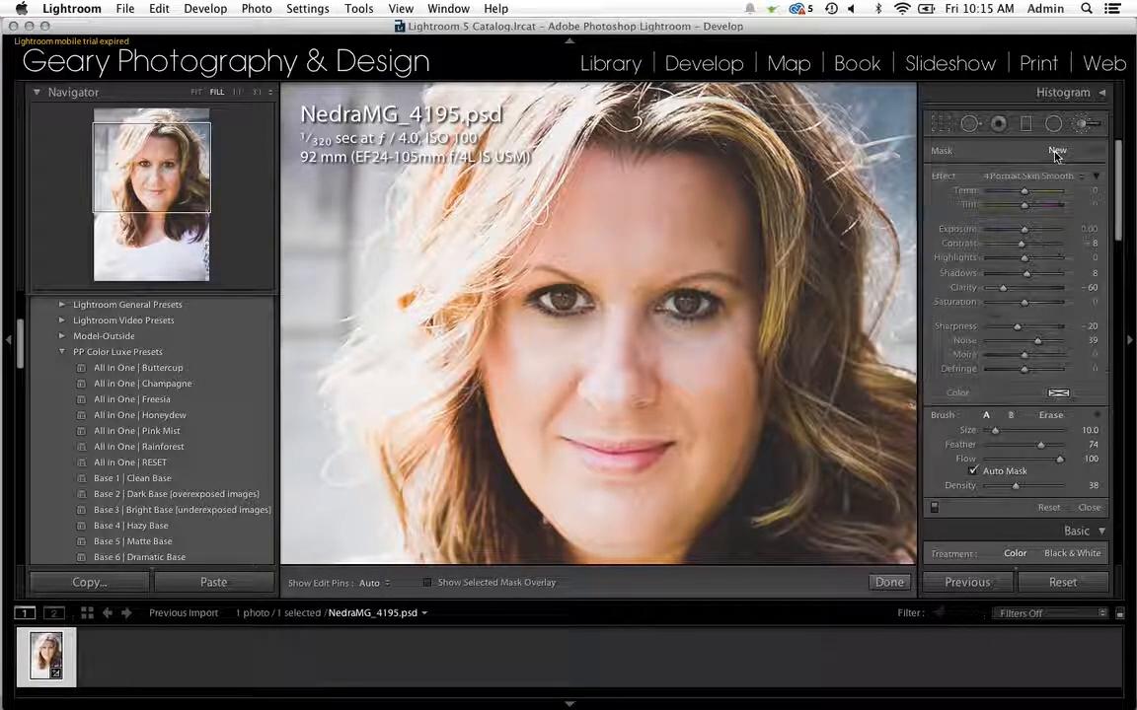
{"action": "mouse_move", "coordinate": [654, 318]}
{"action": "left_mouse_down"}
{"action": "mouse_move", "coordinate": [590, 288]}
{"action": "mouse_move", "coordinate": [642, 288]}
{"action": "left_mouse_up"}
{"action": "scroll", "coordinate": [639, 254], "scroll_direction": "up", "scroll_amount": 3}
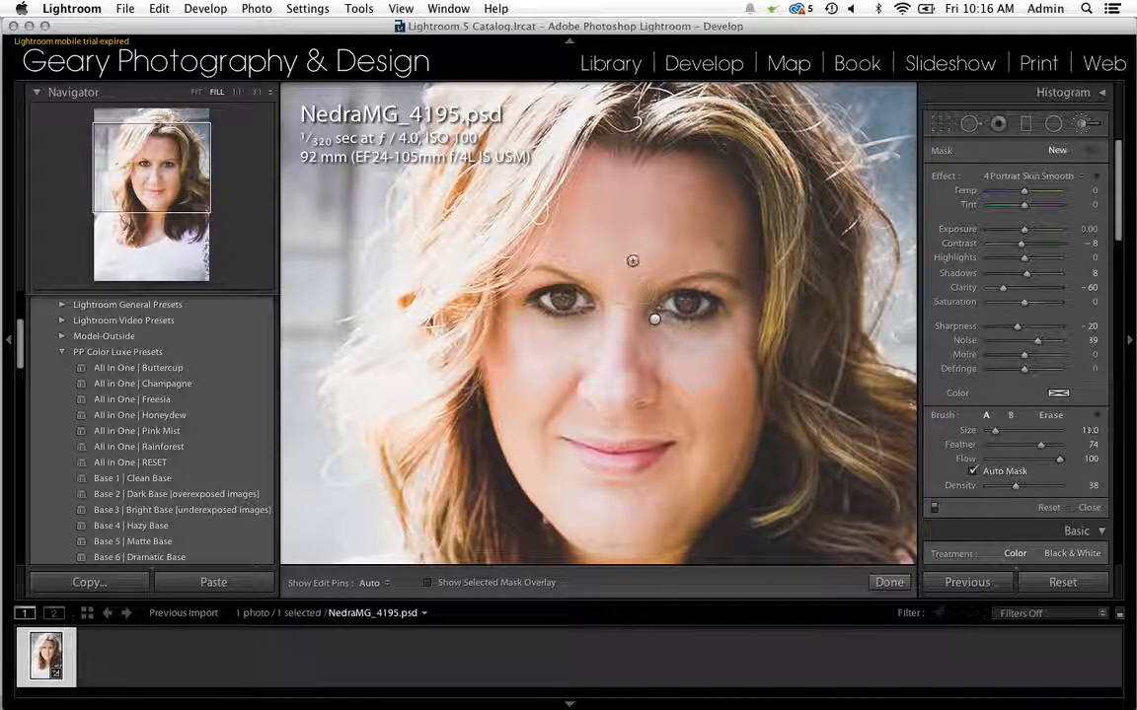
{"action": "scroll", "coordinate": [641, 254], "scroll_direction": "up", "scroll_amount": 5}
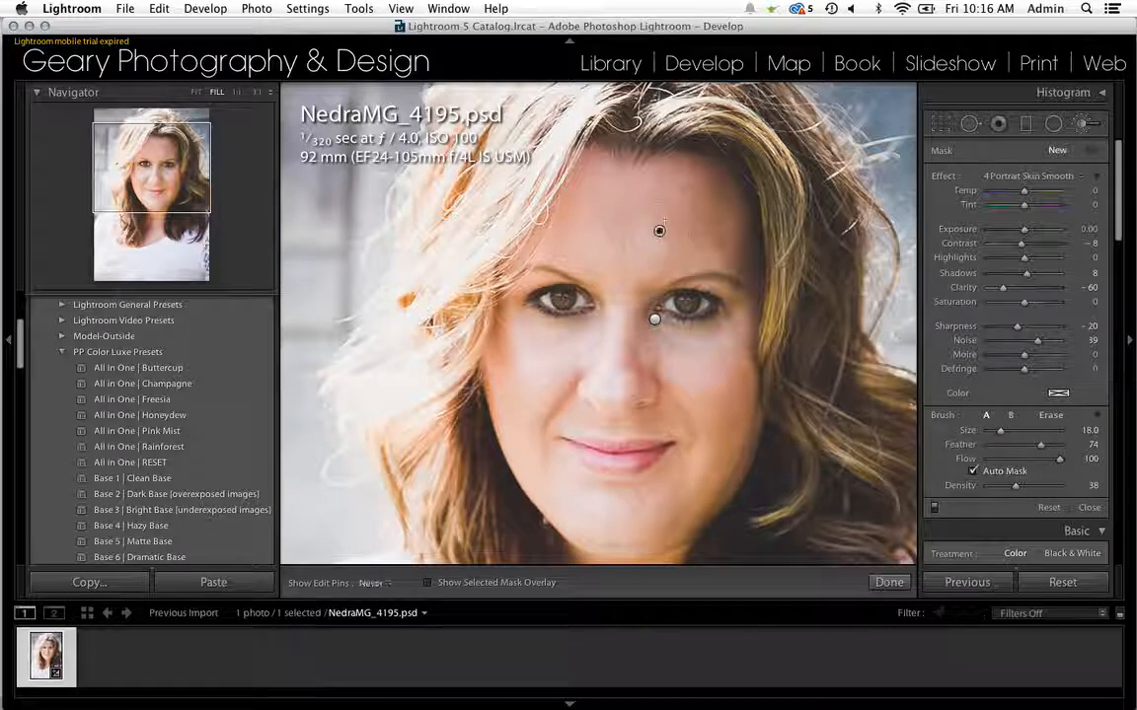
{"action": "key", "text": "h"}
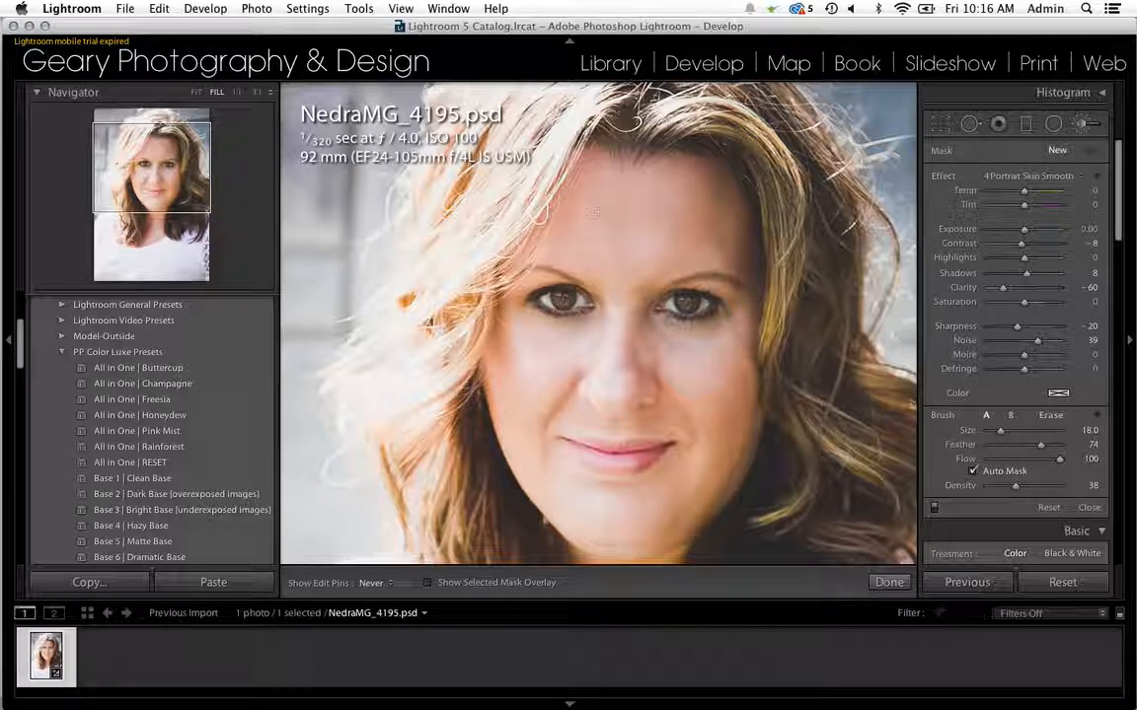
{"action": "key", "text": "h"}
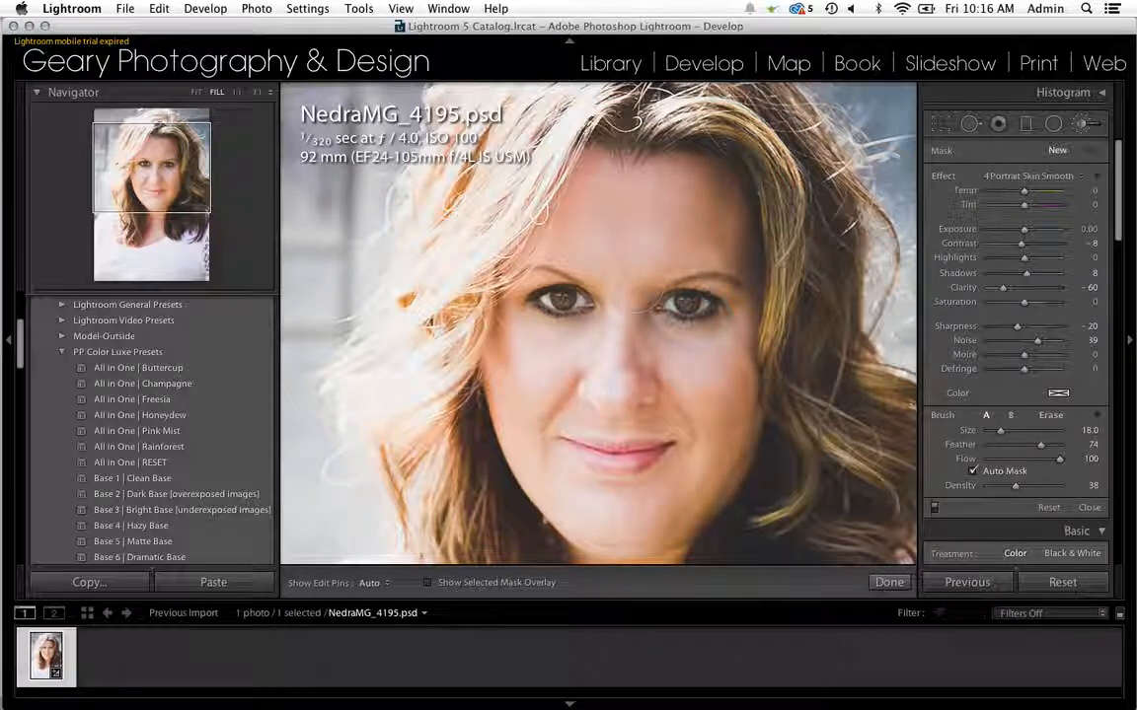
Smooth the skin between the eyes at the bridge of the nose, reducing the brush to size 8.
{"action": "left_click", "coordinate": [634, 289]}
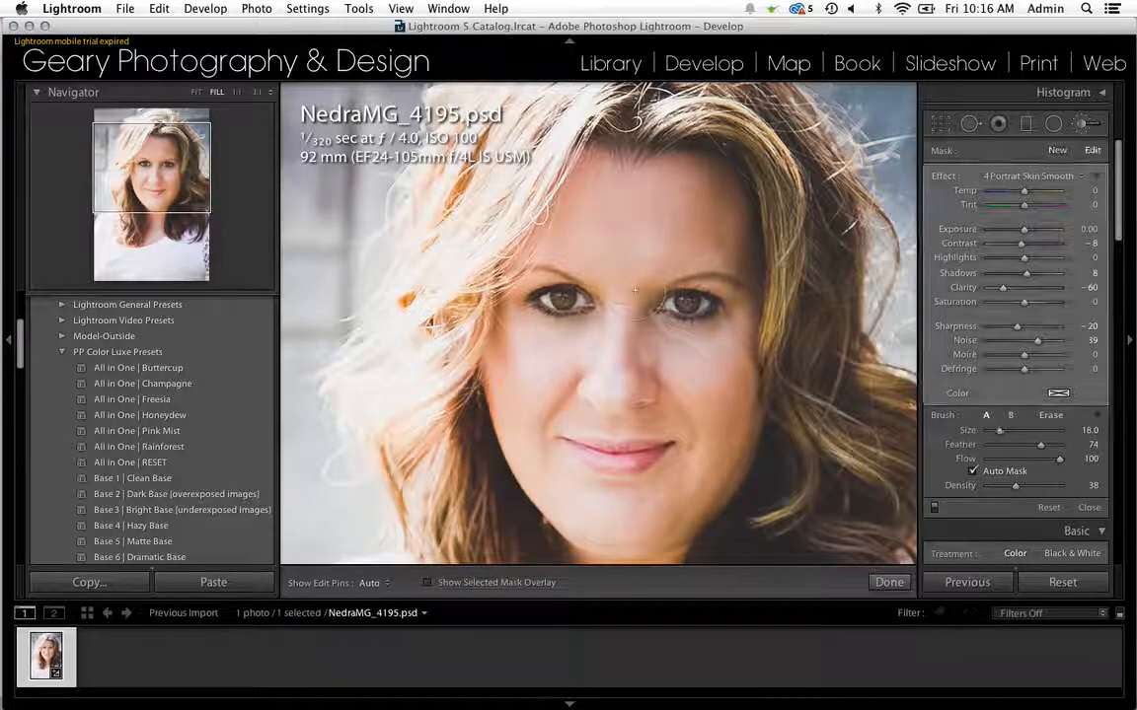
{"action": "scroll", "coordinate": [634, 290], "scroll_direction": "down", "scroll_amount": 2}
{"action": "scroll", "coordinate": [634, 290], "scroll_direction": "down", "scroll_amount": 7}
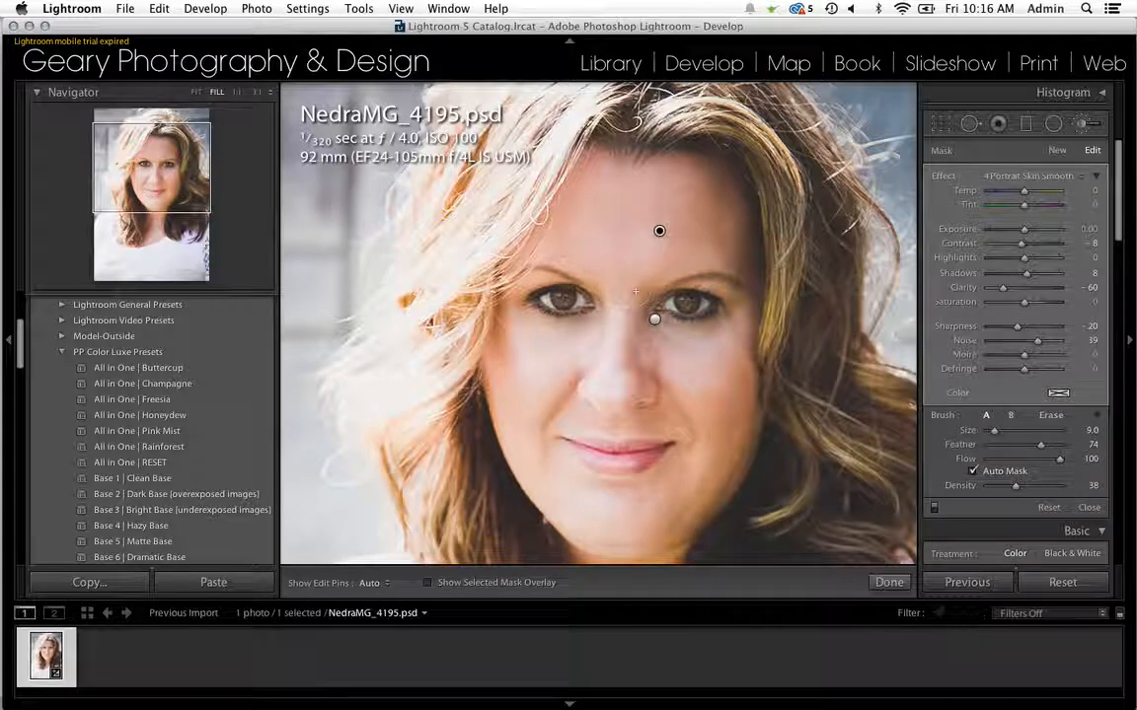
{"action": "key", "text": "h"}
{"action": "scroll", "coordinate": [634, 290], "scroll_direction": "down", "scroll_amount": 1}
{"action": "mouse_move", "coordinate": [634, 290]}
{"action": "left_mouse_down"}
{"action": "mouse_move", "coordinate": [609, 298]}
{"action": "mouse_move", "coordinate": [609, 311]}
{"action": "mouse_move", "coordinate": [637, 286]}
{"action": "mouse_move", "coordinate": [613, 305]}
{"action": "mouse_move", "coordinate": [613, 254]}
{"action": "mouse_move", "coordinate": [635, 286]}
{"action": "left_mouse_up"}
{"action": "key", "text": "h"}
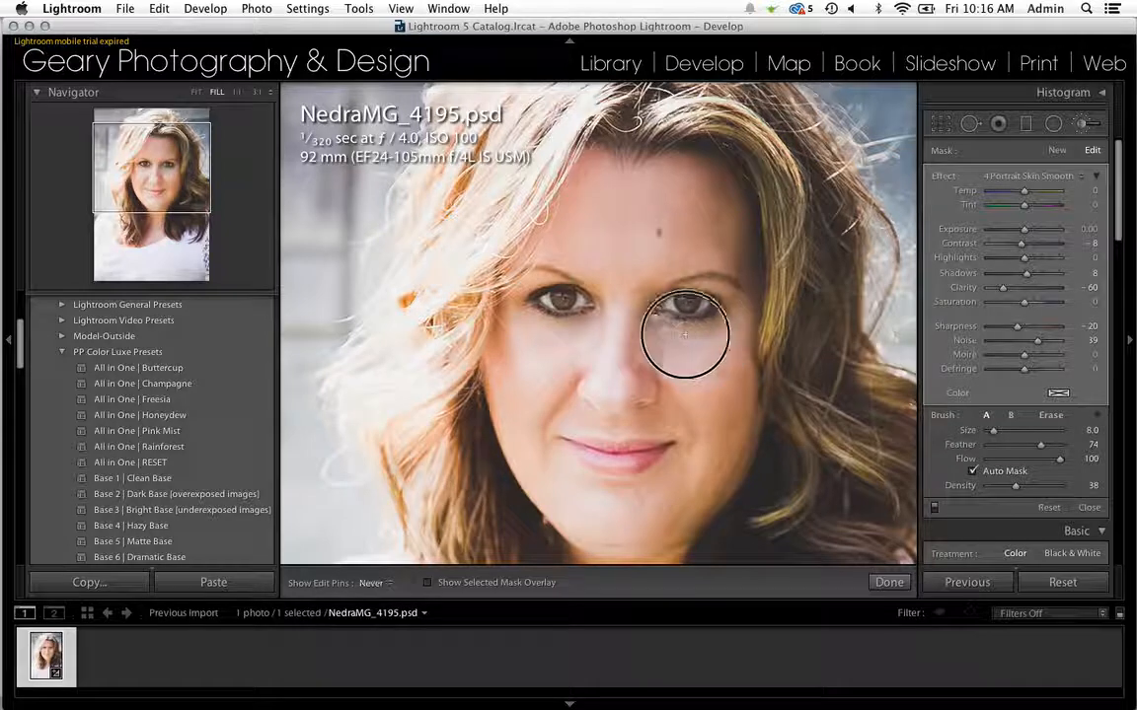
Paint the skin smoothing under her left eye, along the far side of the face and over her left cheek at size 8.
{"action": "mouse_move", "coordinate": [659, 322]}
{"action": "left_mouse_down"}
{"action": "mouse_move", "coordinate": [710, 330]}
{"action": "mouse_move", "coordinate": [728, 315]}
{"action": "mouse_move", "coordinate": [730, 338]}
{"action": "left_mouse_up"}
{"action": "key", "text": "h"}
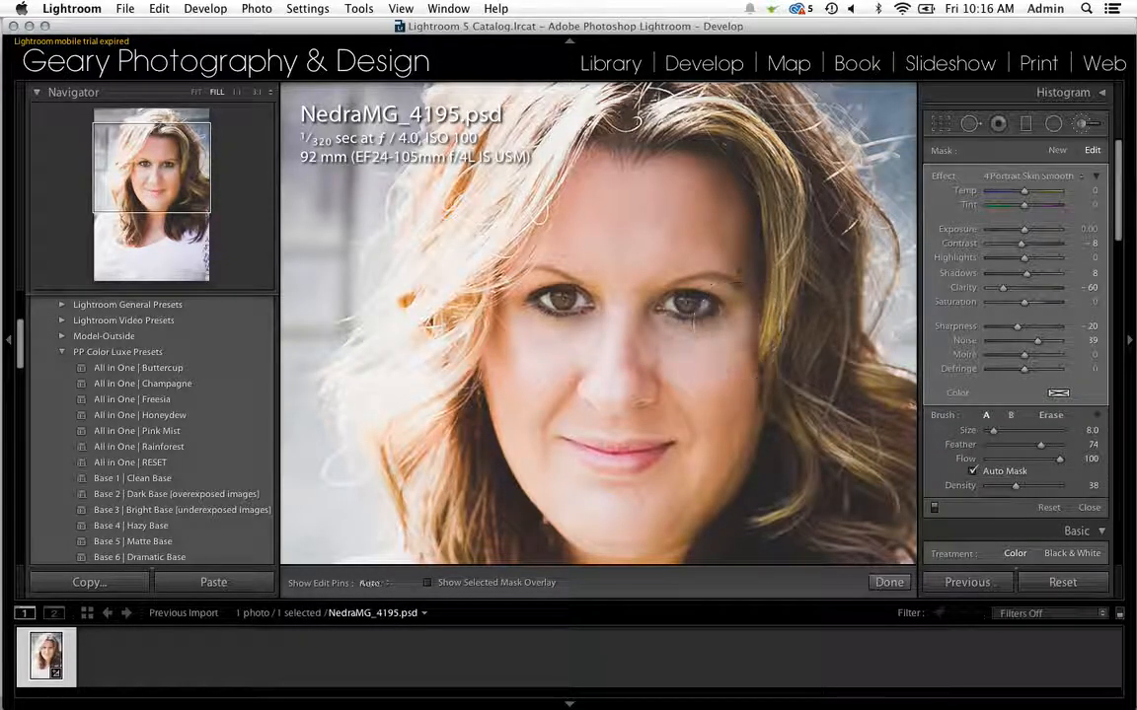
{"action": "mouse_move", "coordinate": [484, 347]}
{"action": "left_mouse_down"}
{"action": "mouse_move", "coordinate": [553, 329]}
{"action": "mouse_move", "coordinate": [500, 317]}
{"action": "left_mouse_up"}
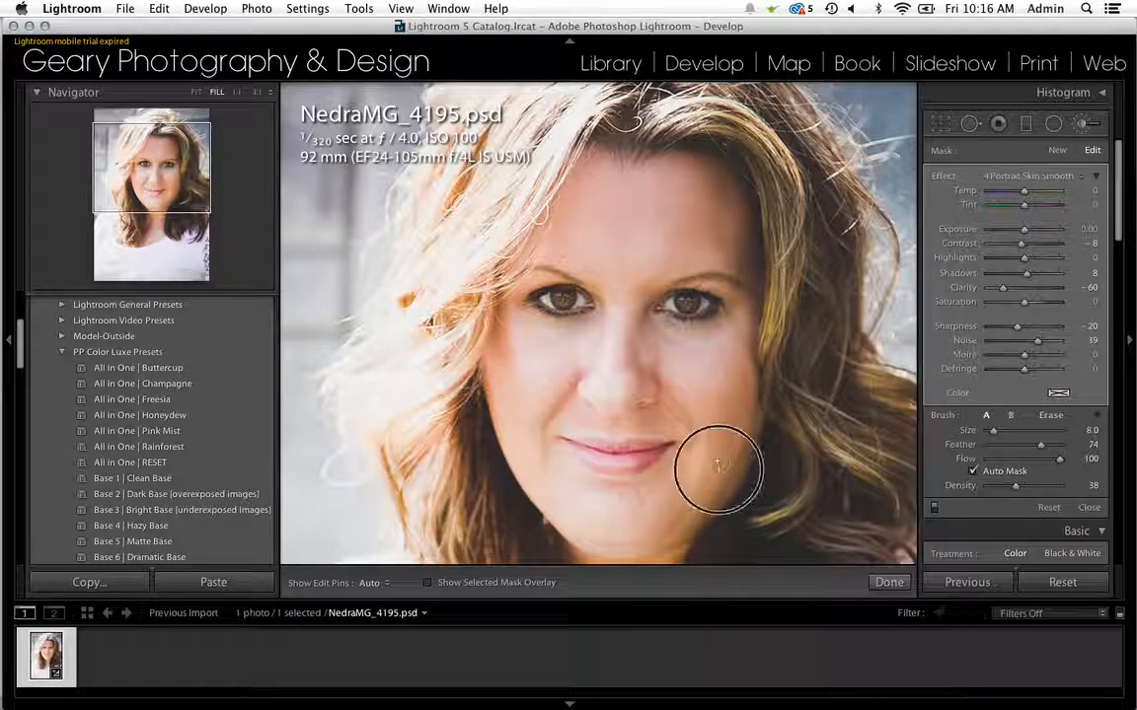
{"action": "mouse_move", "coordinate": [715, 462]}
{"action": "left_mouse_down"}
{"action": "mouse_move", "coordinate": [718, 432]}
{"action": "mouse_move", "coordinate": [710, 470]}
{"action": "mouse_move", "coordinate": [732, 406]}
{"action": "mouse_move", "coordinate": [721, 431]}
{"action": "mouse_move", "coordinate": [703, 386]}
{"action": "mouse_move", "coordinate": [710, 407]}
{"action": "left_mouse_up"}
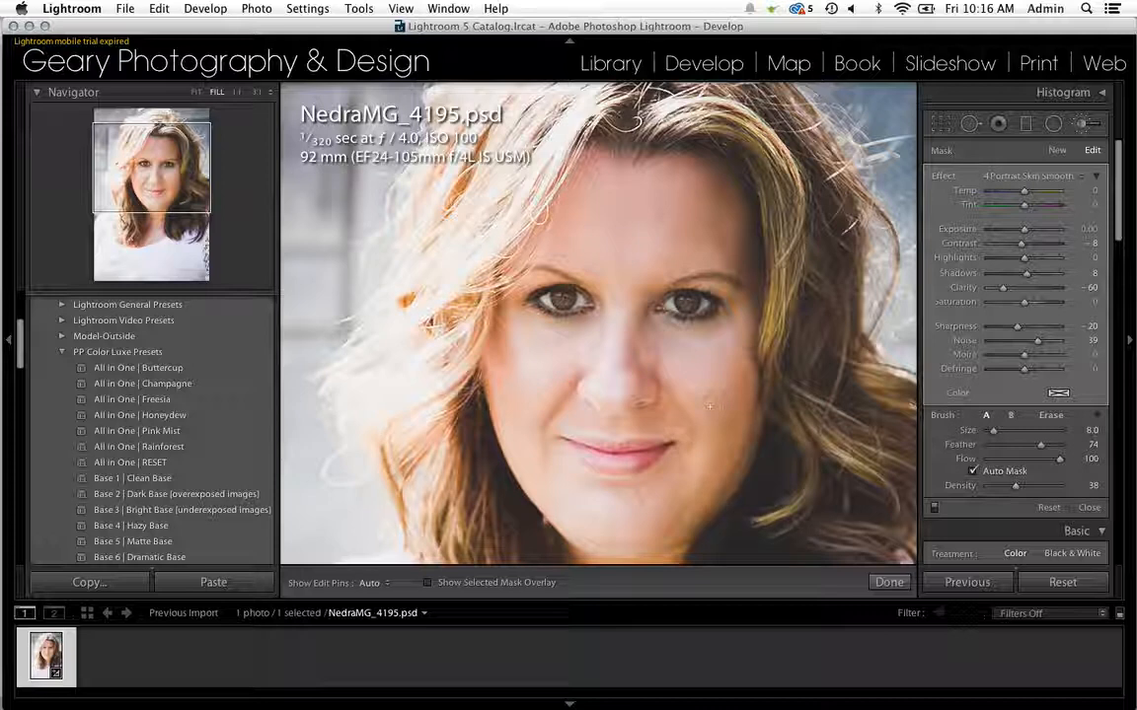
Smooth the nose and go over the forehead again at brush size 15, then finish the brush adjustment.
{"action": "key", "text": "h"}
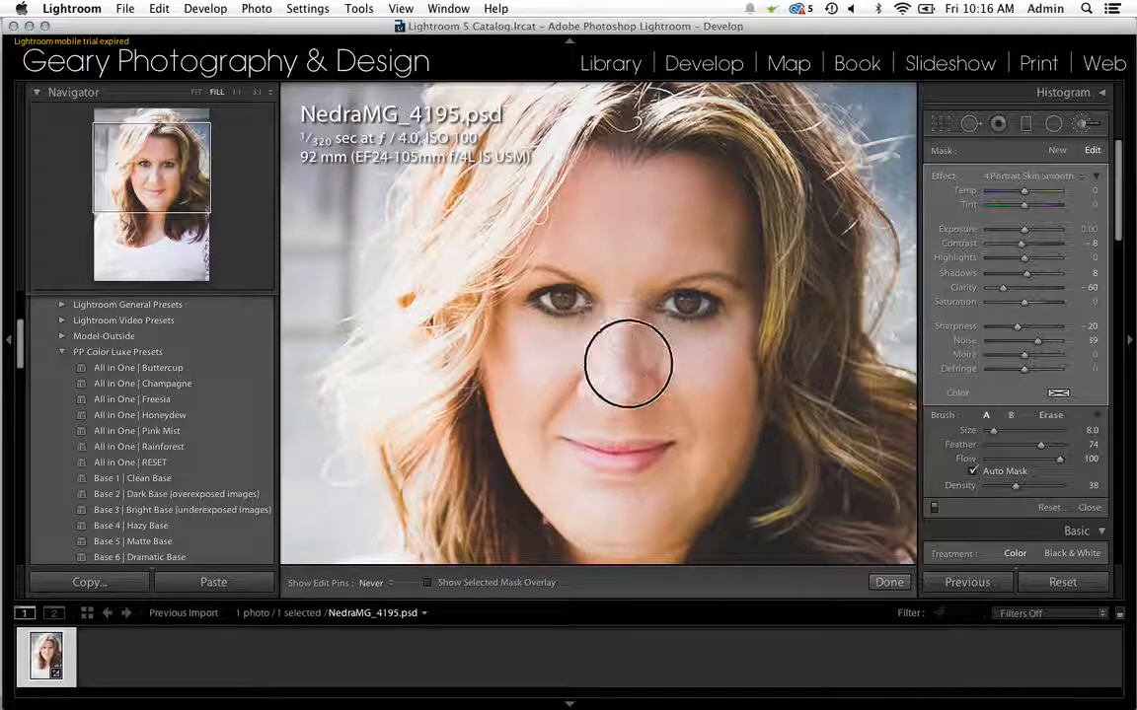
{"action": "key", "text": "h"}
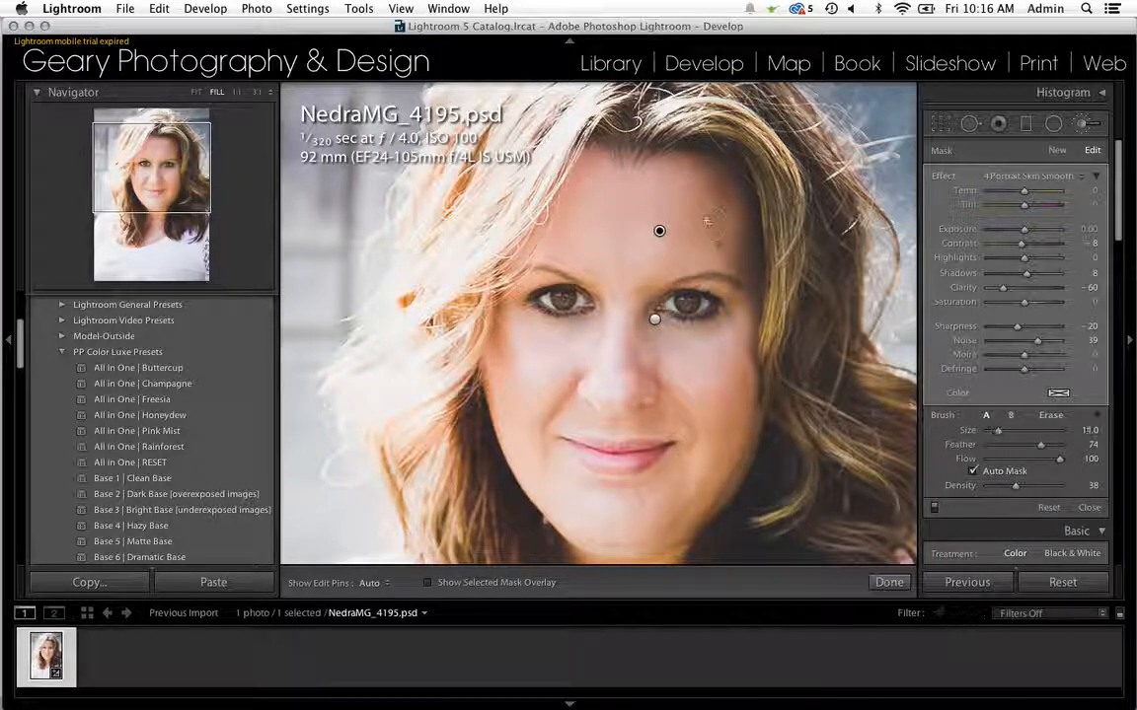
{"action": "key", "text": "h"}
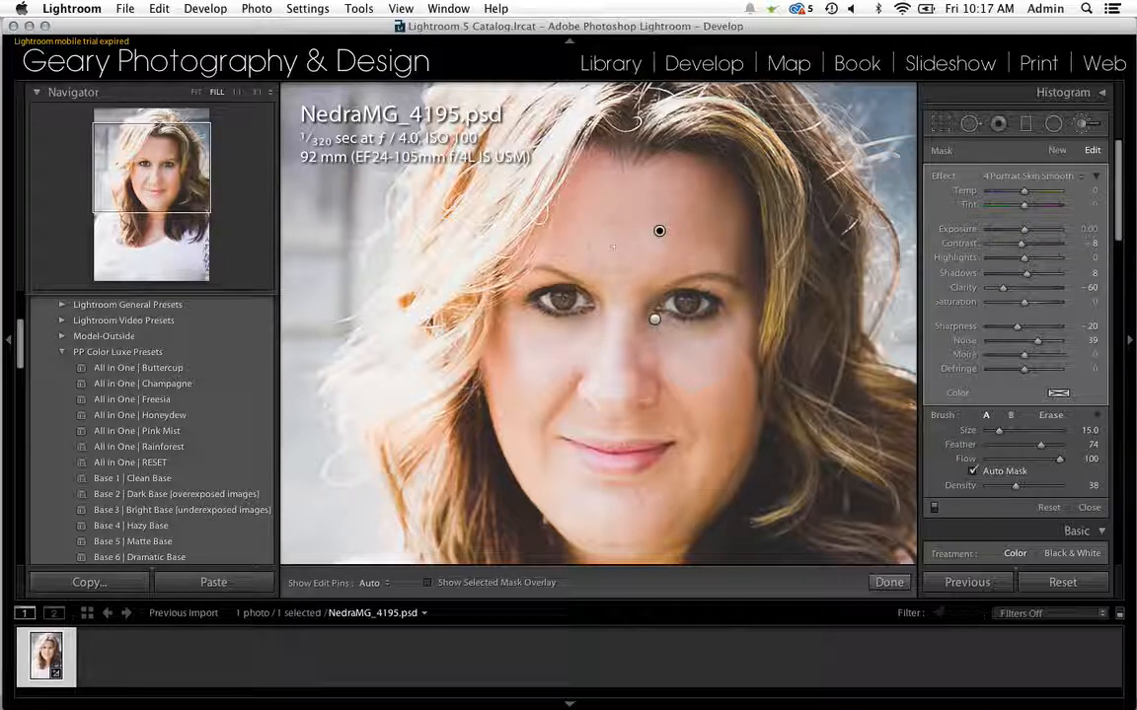
{"action": "left_click", "coordinate": [889, 582]}
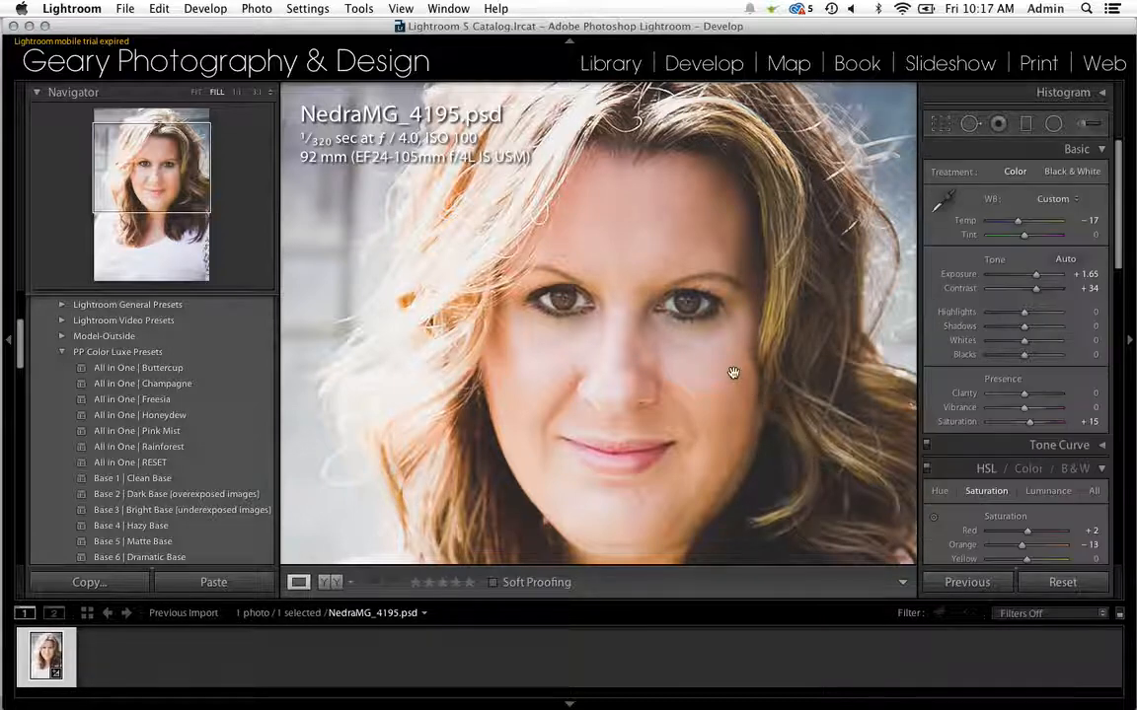
Paint the 4 Portrait Eyes Lashes n Liner effect along the lower and upper lash lines of her left eye at brush size 5.
{"action": "key", "text": "super+minus"}
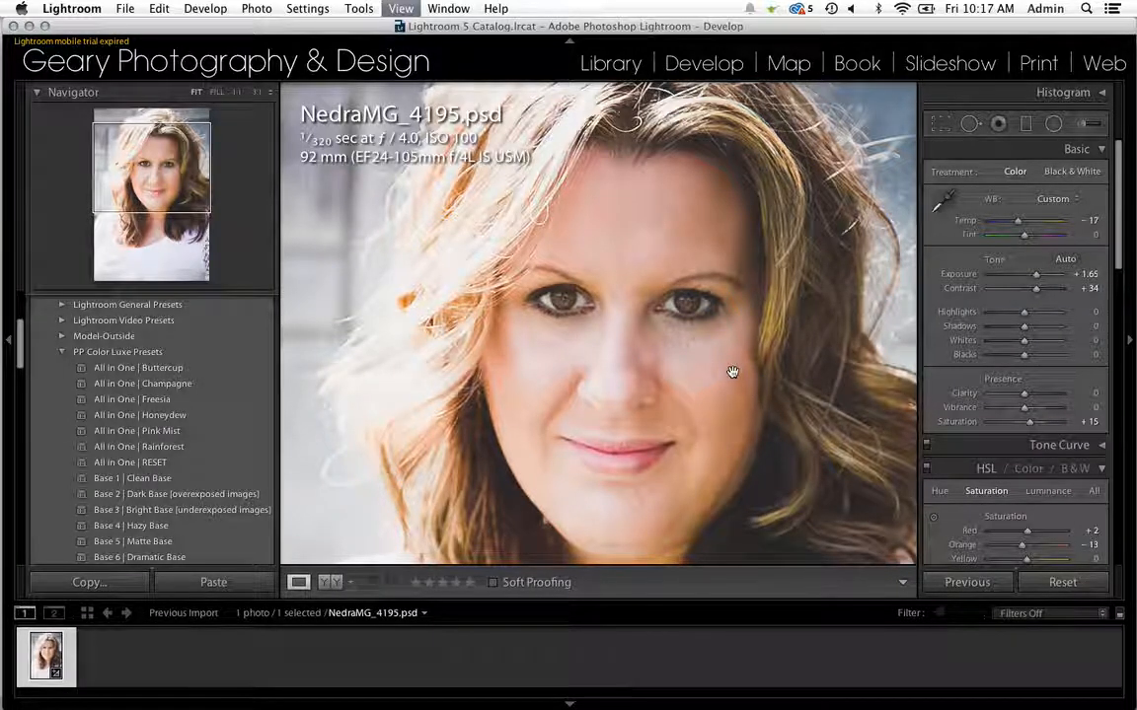
{"action": "key", "text": "super+minus"}
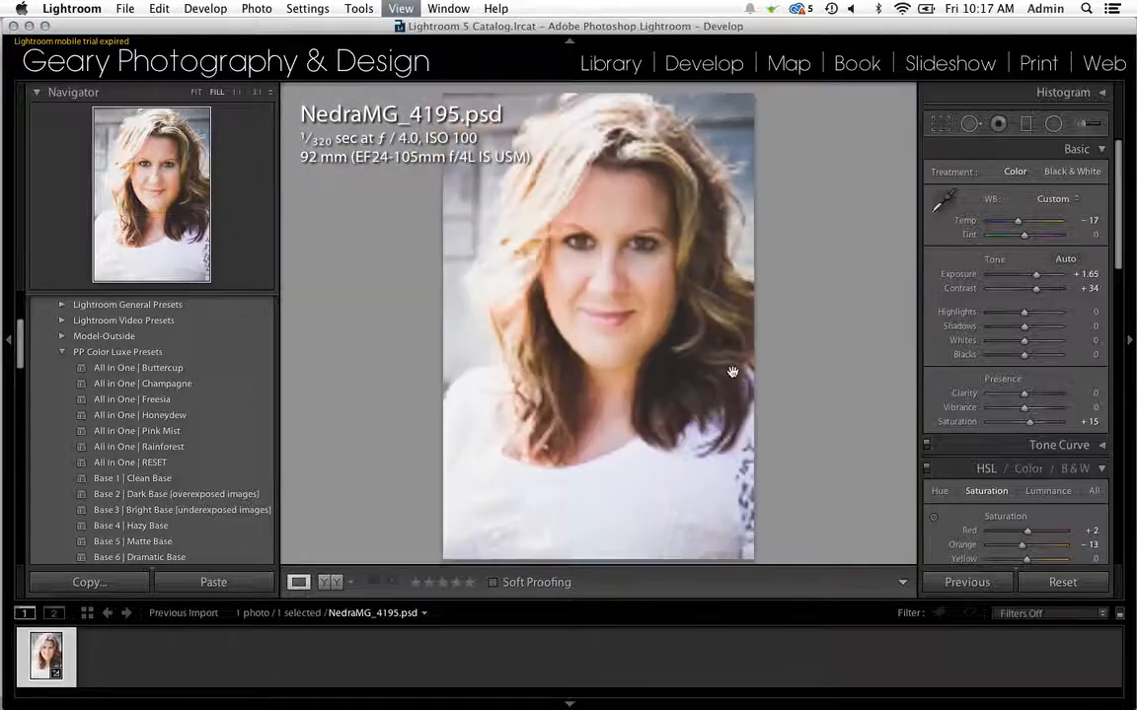
{"action": "key", "text": "super+equal"}
{"action": "key", "text": "super+equal"}
{"action": "key", "text": "super+equal"}
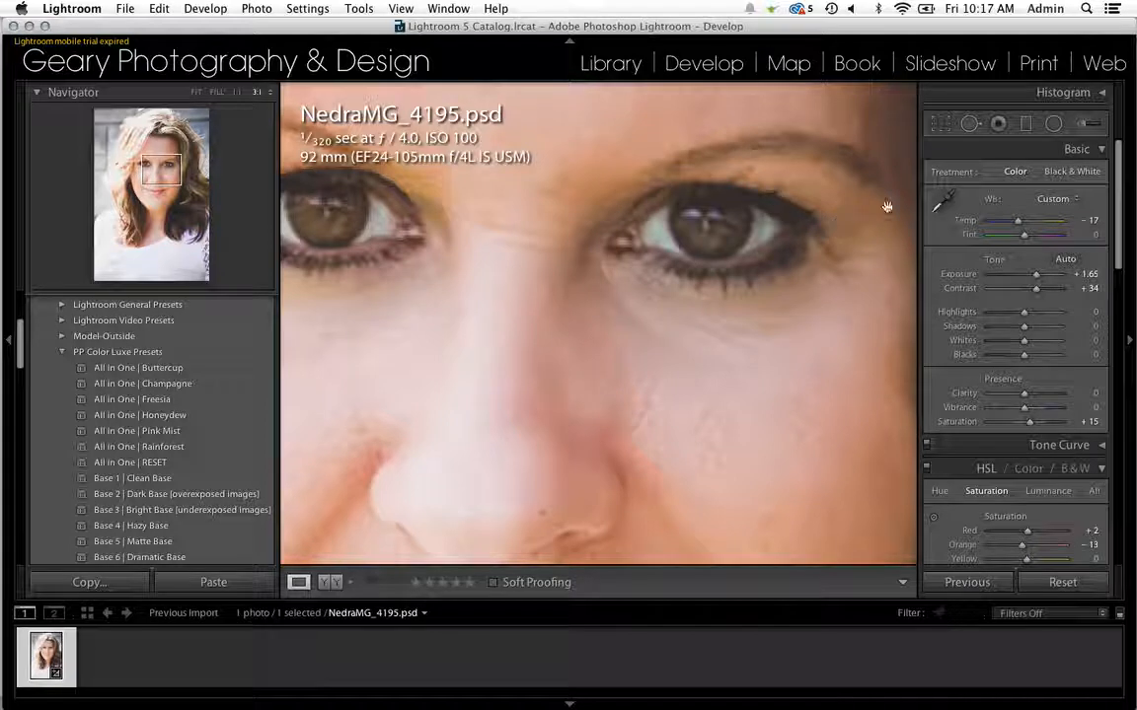
{"action": "left_click", "coordinate": [1083, 125]}
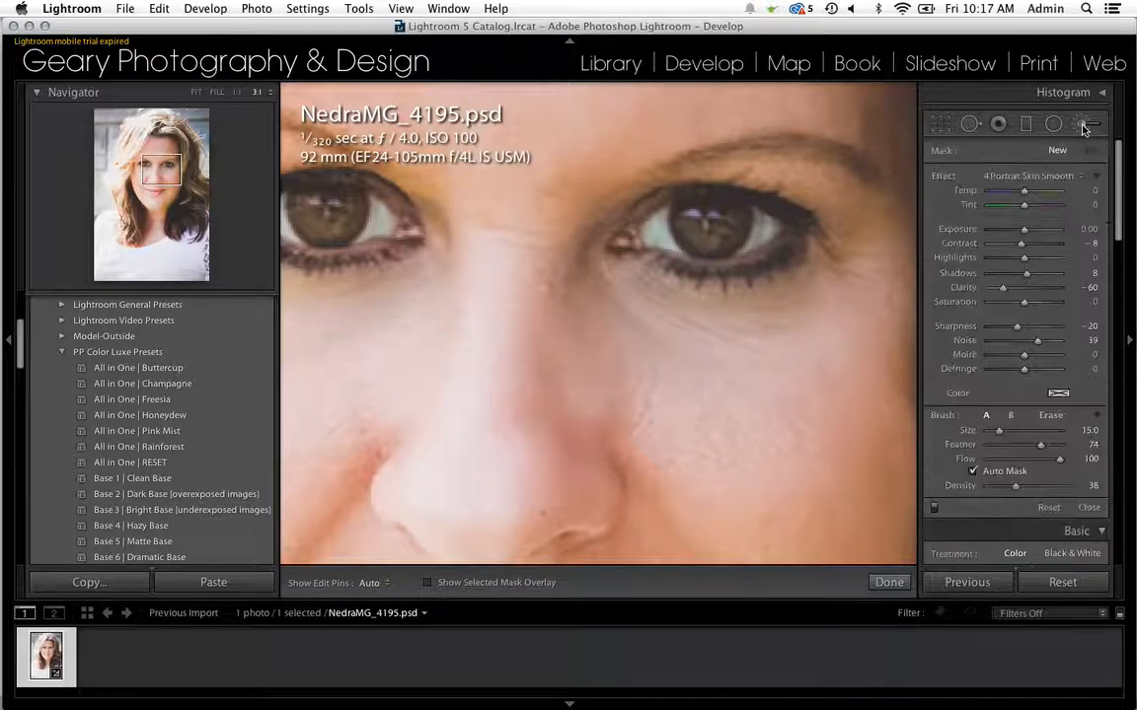
{"action": "left_click", "coordinate": [1056, 178]}
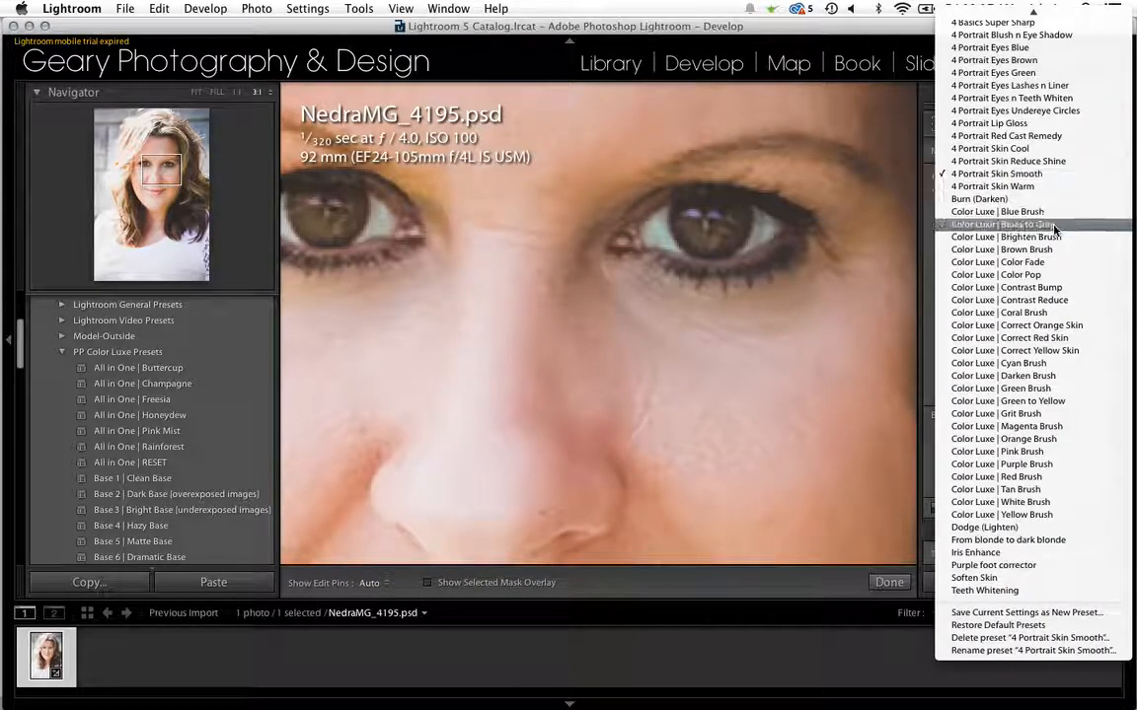
{"action": "scroll", "coordinate": [1053, 233], "scroll_direction": "up", "scroll_amount": 5}
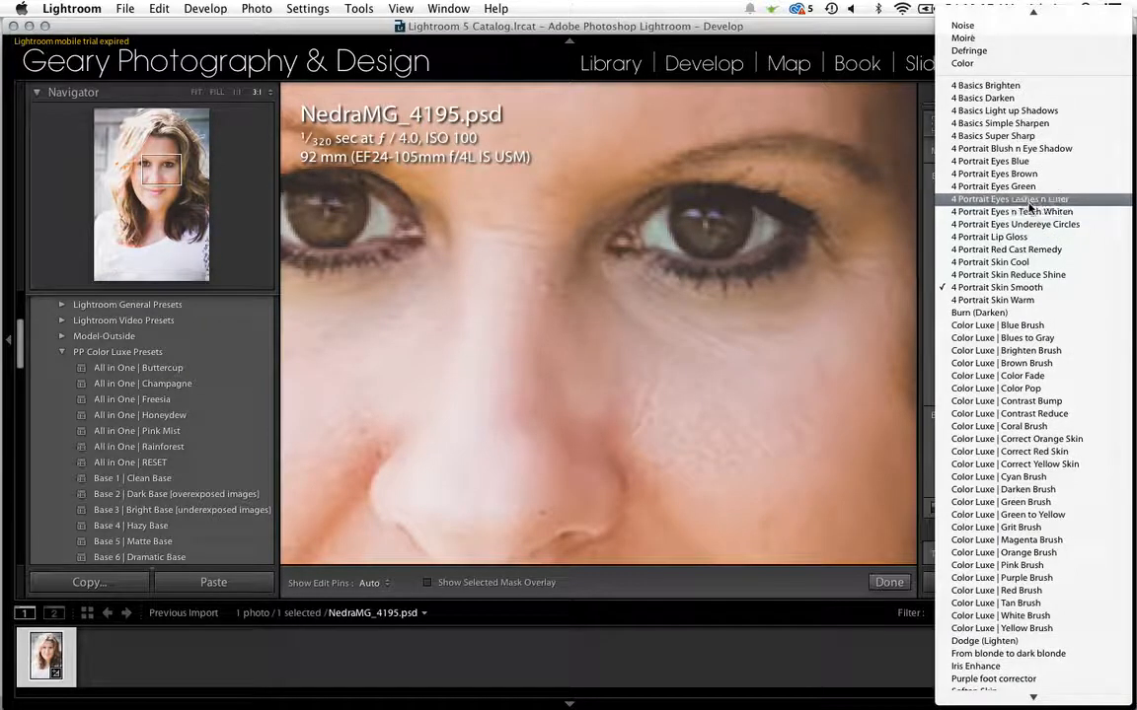
{"action": "left_click", "coordinate": [1028, 204]}
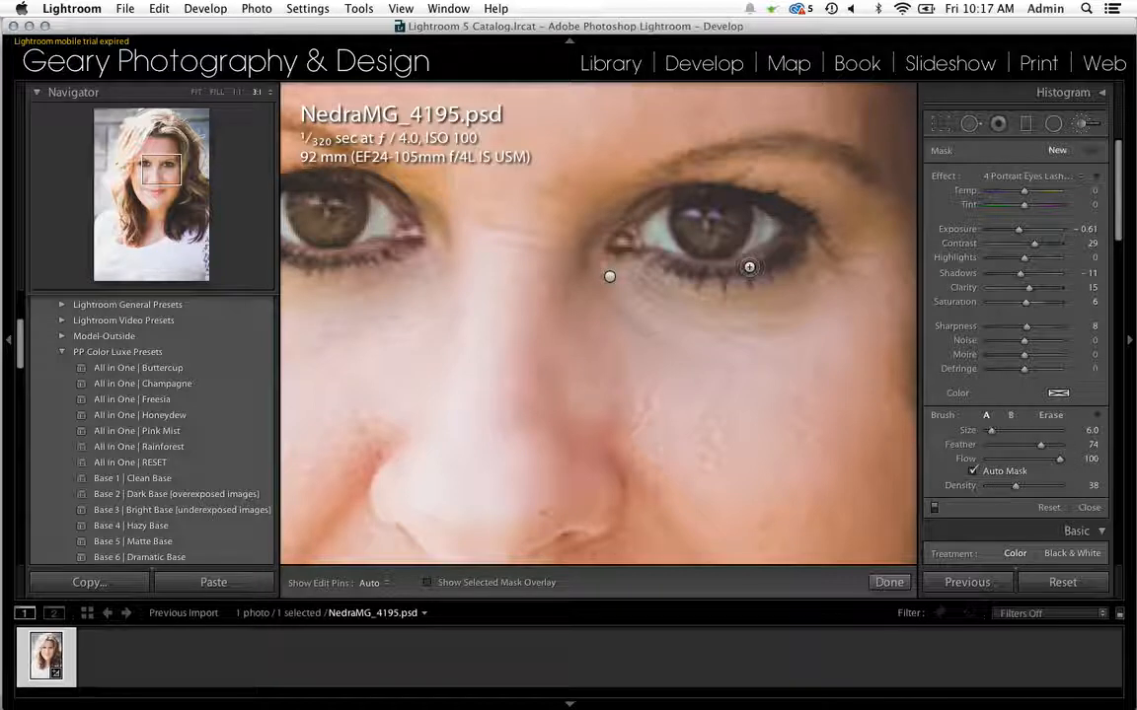
{"action": "key", "text": "["}
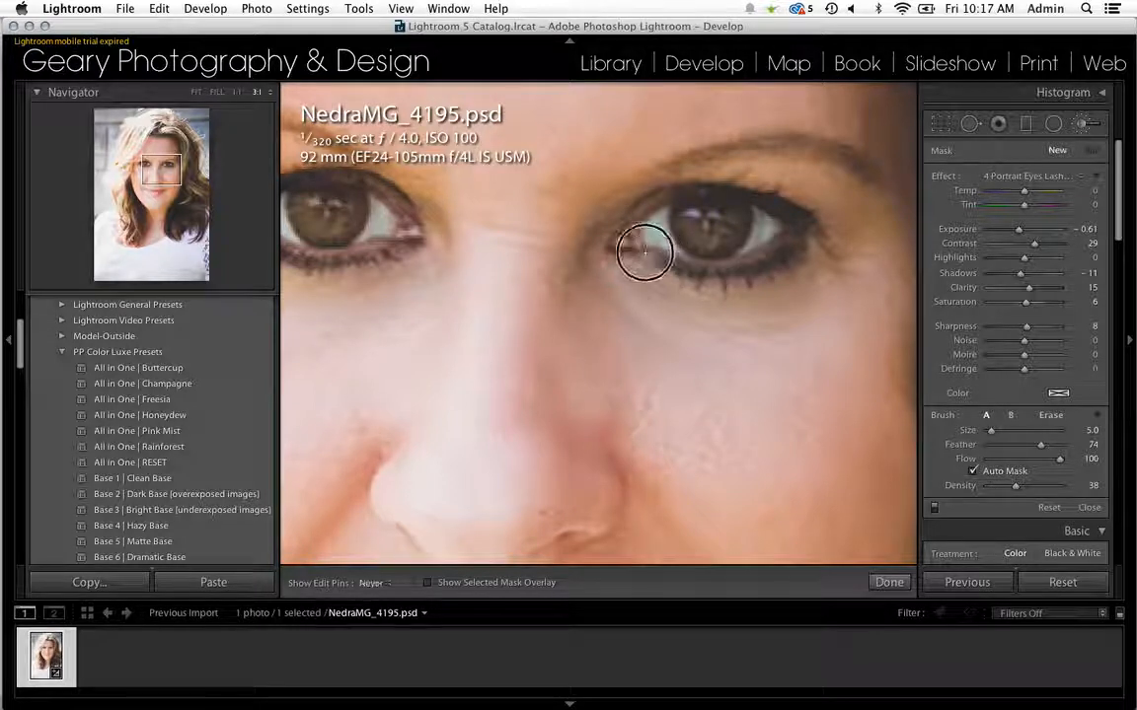
{"action": "mouse_move", "coordinate": [653, 258]}
{"action": "left_mouse_down"}
{"action": "mouse_move", "coordinate": [757, 273]}
{"action": "mouse_move", "coordinate": [779, 259]}
{"action": "mouse_move", "coordinate": [803, 229]}
{"action": "mouse_move", "coordinate": [746, 201]}
{"action": "left_mouse_up"}
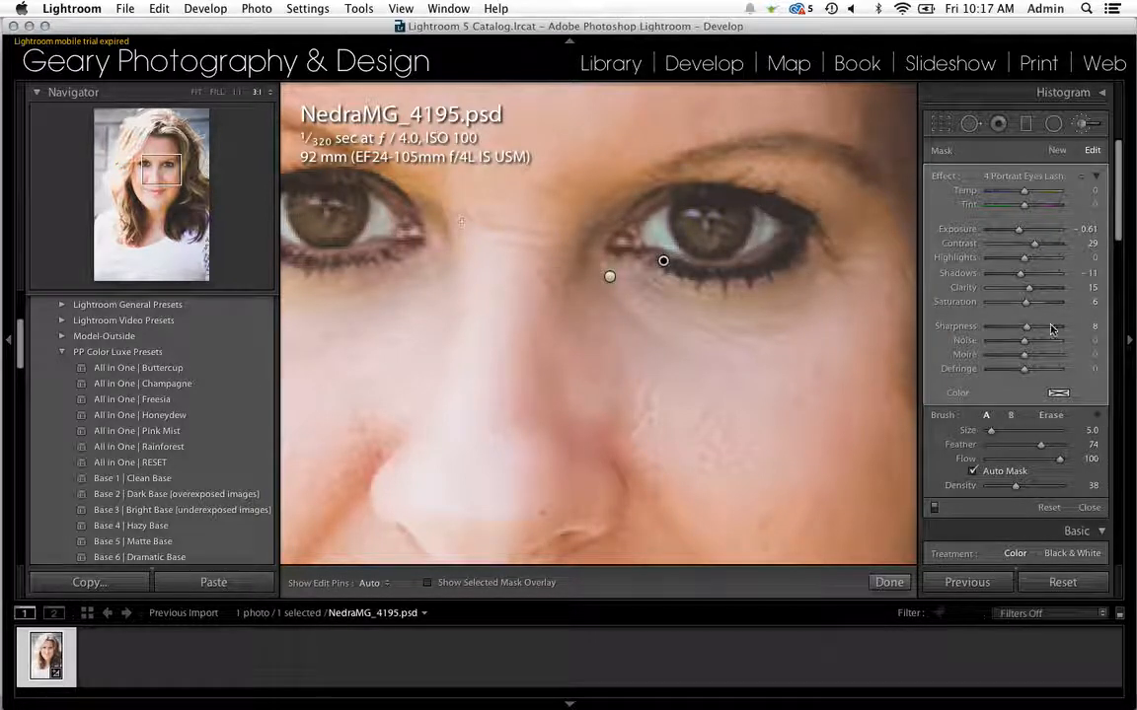
Paint the lash effect along the inner lower lash line of her left eye at size 3 and flow 70, then raise the flow to 98.
{"action": "left_click_drag", "start_coordinate": [1061, 462], "coordinate": [1038, 468]}
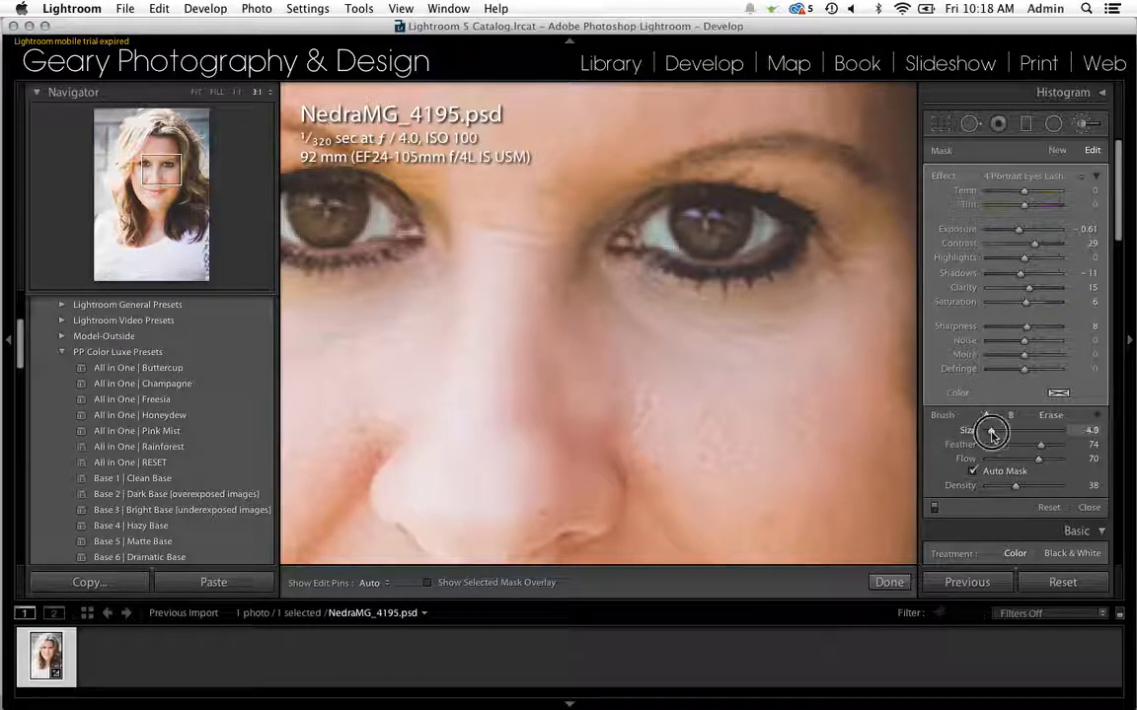
{"action": "left_click_drag", "start_coordinate": [991, 431], "coordinate": [991, 437]}
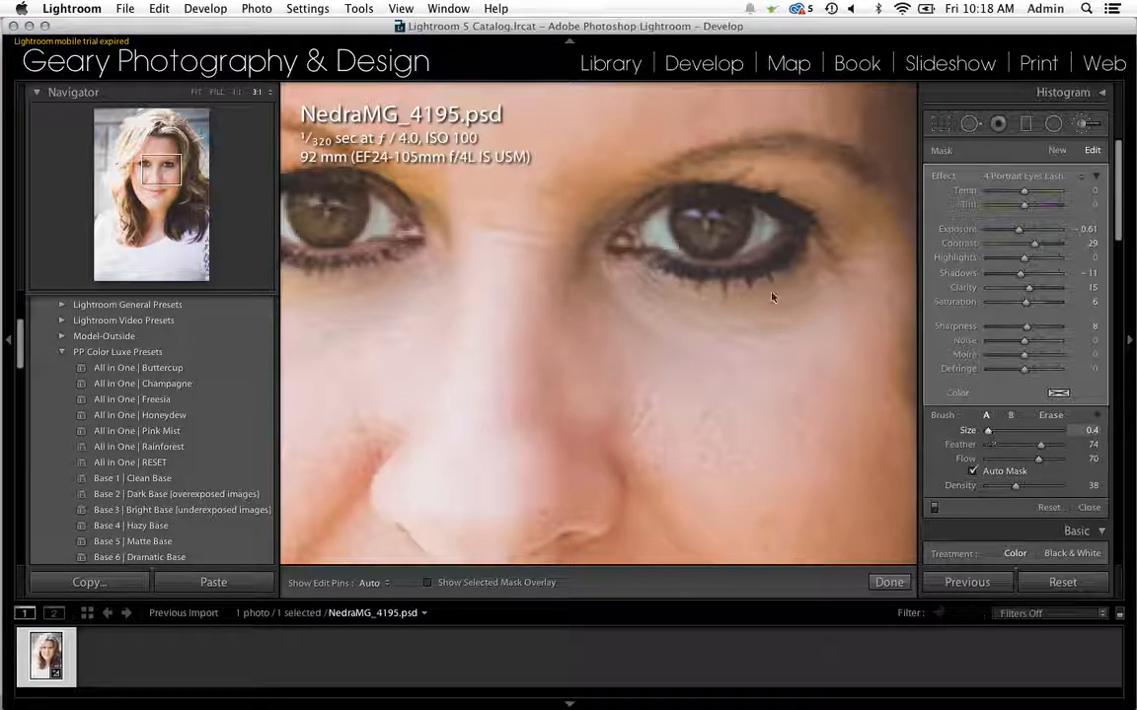
{"action": "key", "text": "bracketright"}
{"action": "key", "text": "bracketright"}
{"action": "key", "text": "bracketright"}
{"action": "key", "text": "bracketright"}
{"action": "key", "text": "h"}
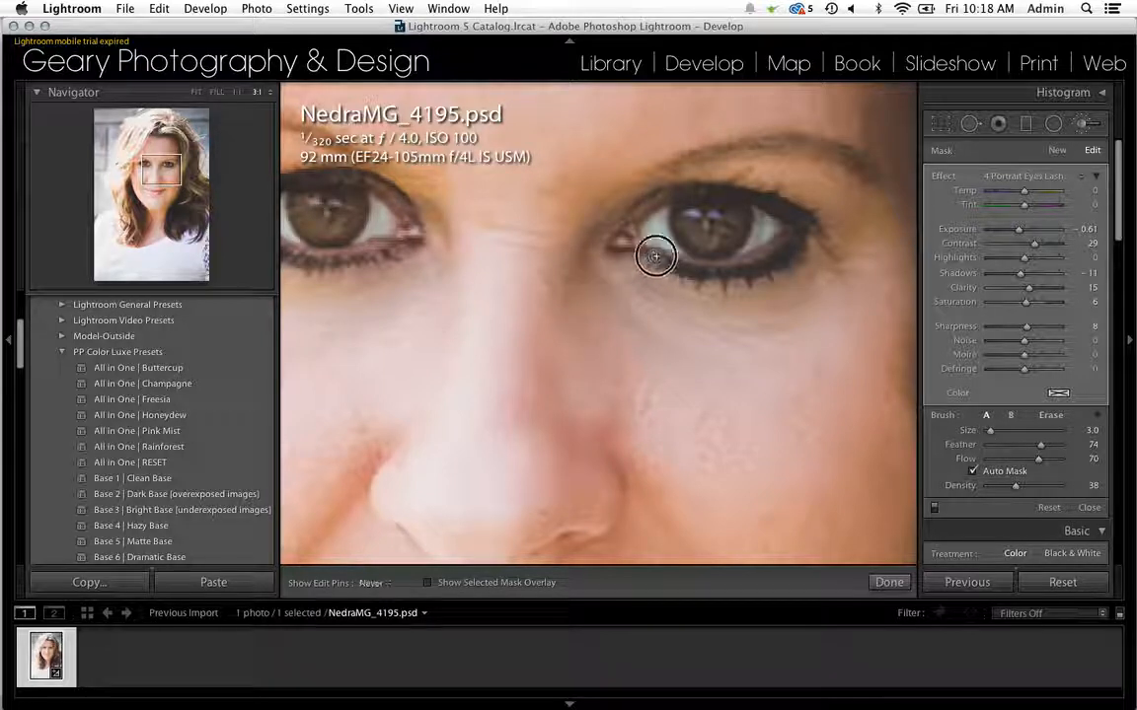
{"action": "left_click_drag", "start_coordinate": [619, 241], "coordinate": [680, 258]}
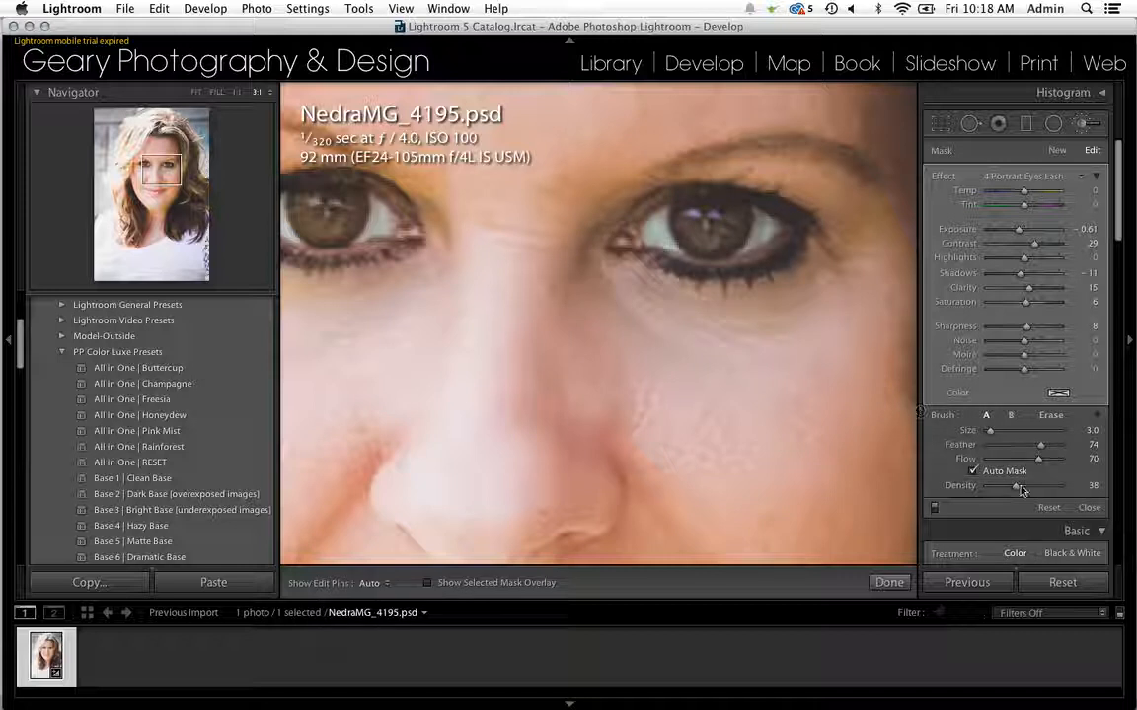
{"action": "left_click_drag", "start_coordinate": [1034, 460], "coordinate": [1054, 462]}
Erase the lash effect's spill beneath the lower lash line of her left eye with the eraser at size 8.
{"action": "mouse_move", "coordinate": [663, 260]}
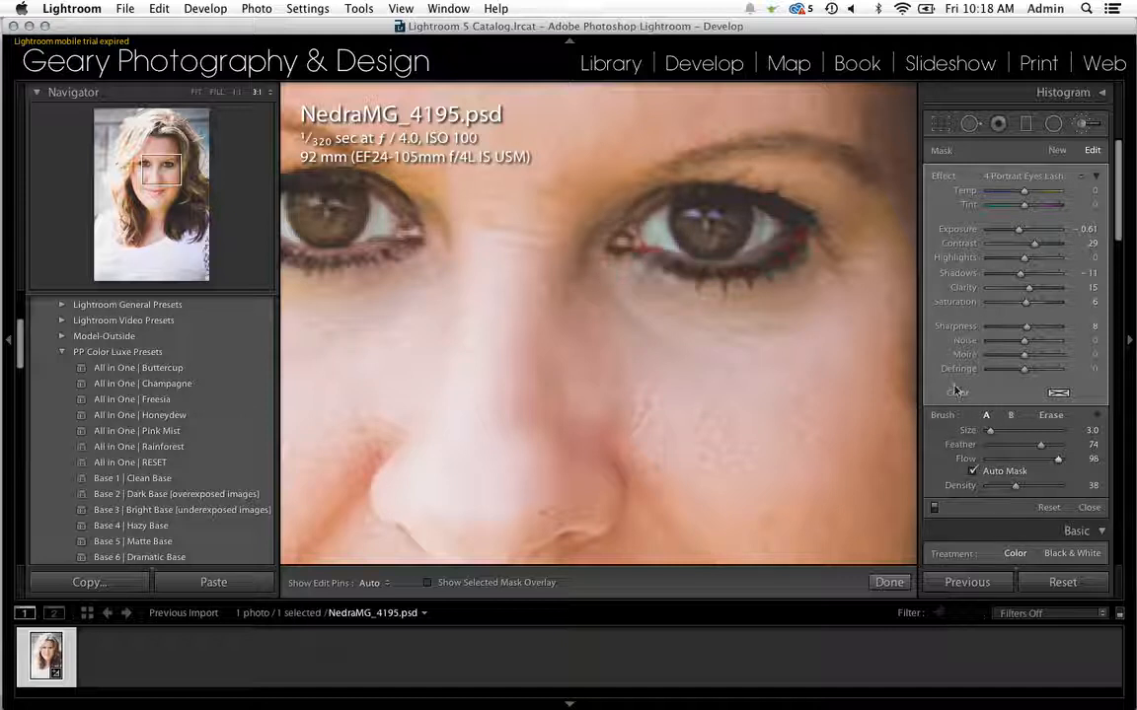
{"action": "left_click", "coordinate": [1048, 416]}
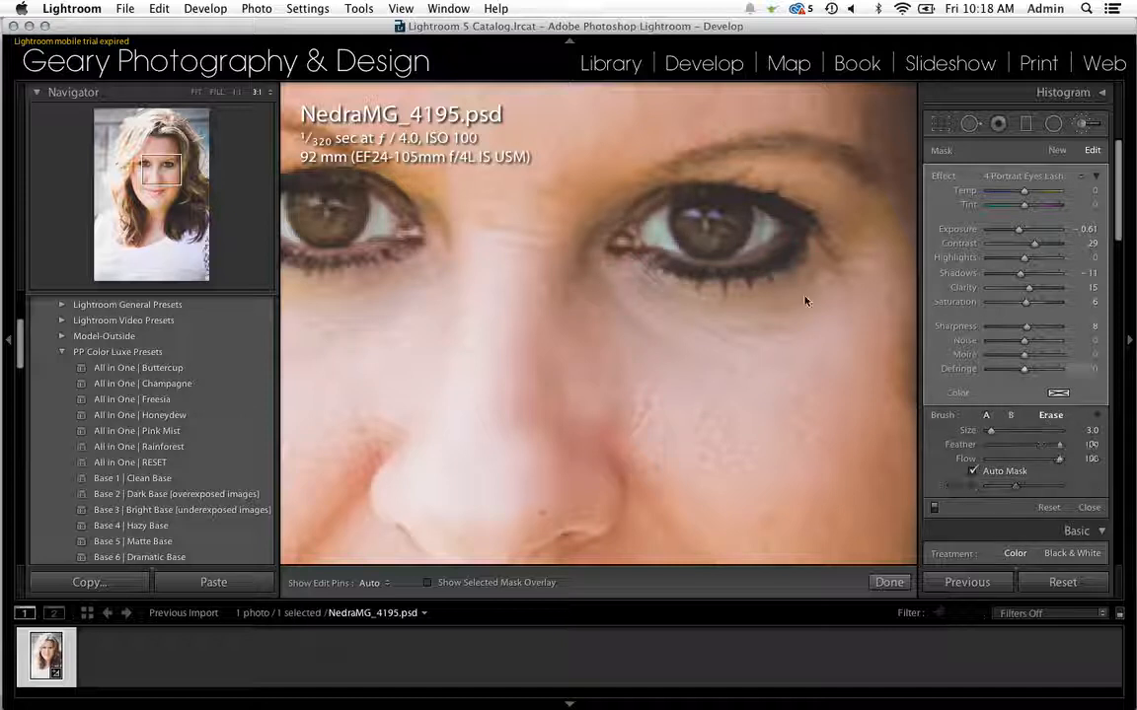
{"action": "key", "text": "]"}
{"action": "key", "text": "]"}
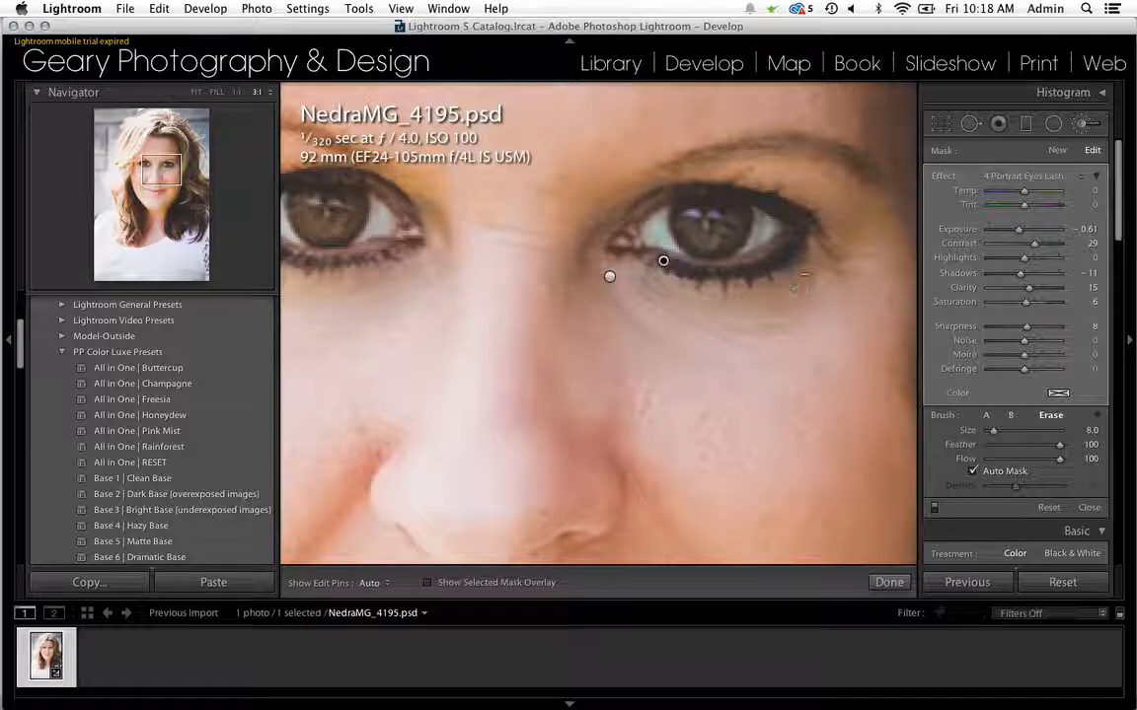
{"action": "key", "text": "h"}
{"action": "key", "text": "]"}
{"action": "key", "text": "]"}
{"action": "key", "text": "]"}
{"action": "mouse_move", "coordinate": [802, 254]}
{"action": "left_mouse_down"}
{"action": "mouse_move", "coordinate": [740, 288]}
{"action": "mouse_move", "coordinate": [628, 270]}
{"action": "left_mouse_up"}
{"action": "key", "text": "h"}
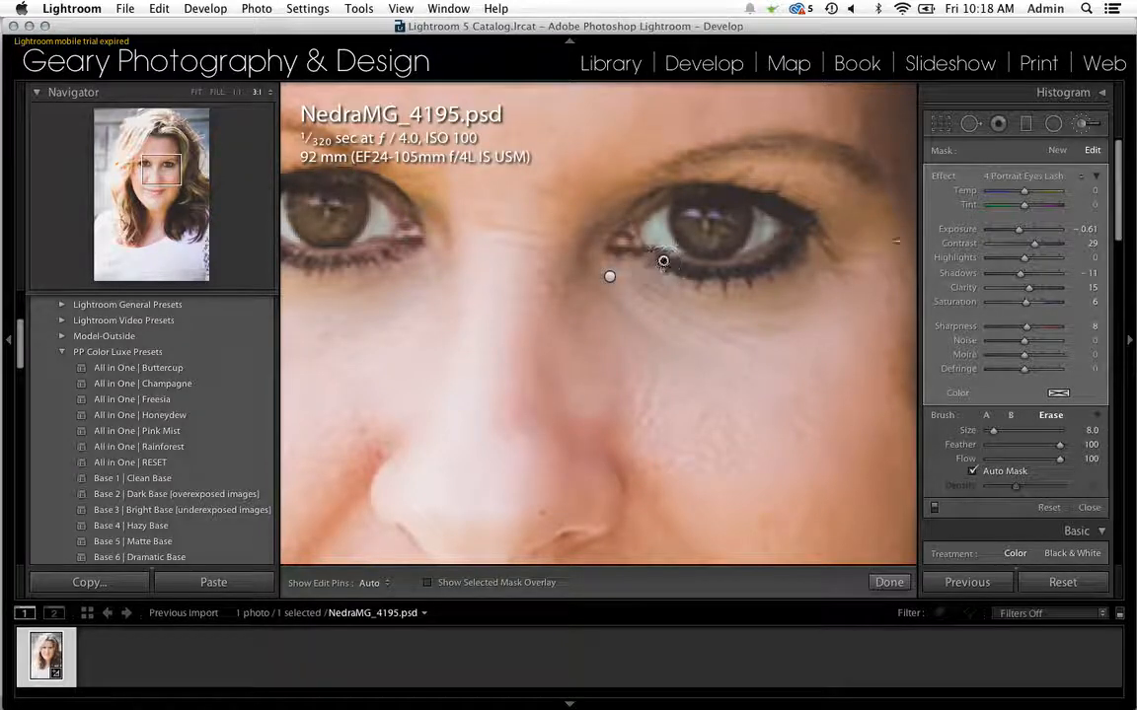
Collapse the lash effect's sliders into a single Amount and set it to 24.
{"action": "left_click", "coordinate": [1096, 178]}
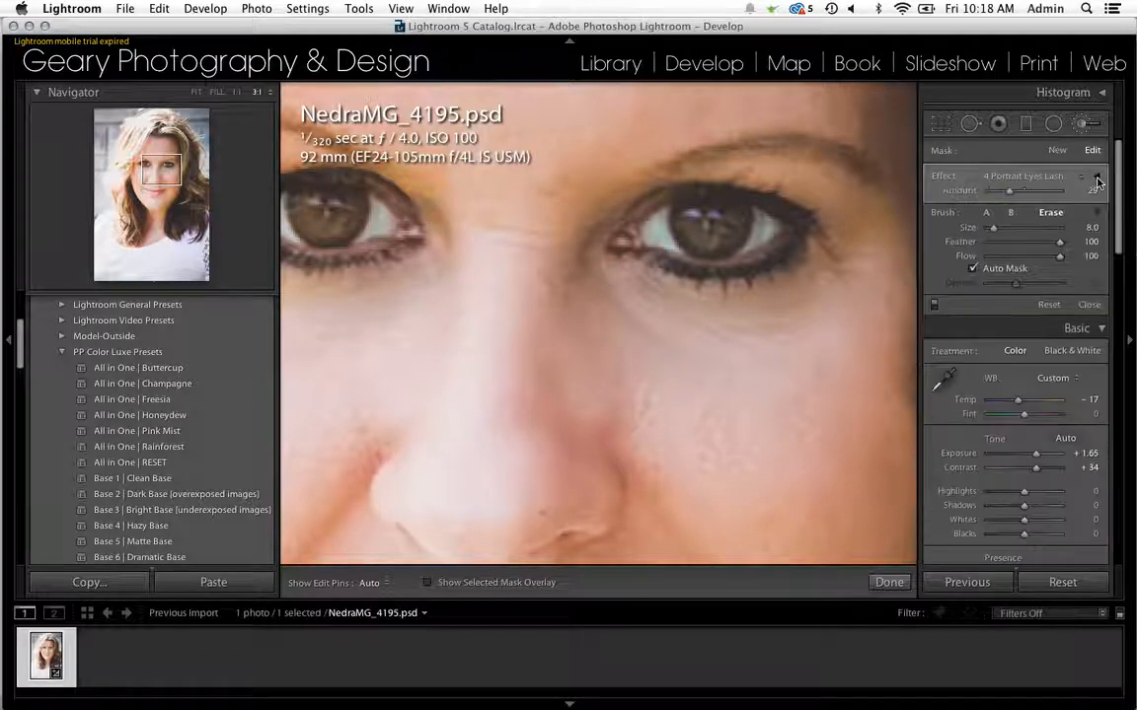
{"action": "left_click_drag", "start_coordinate": [1008, 194], "coordinate": [1087, 198]}
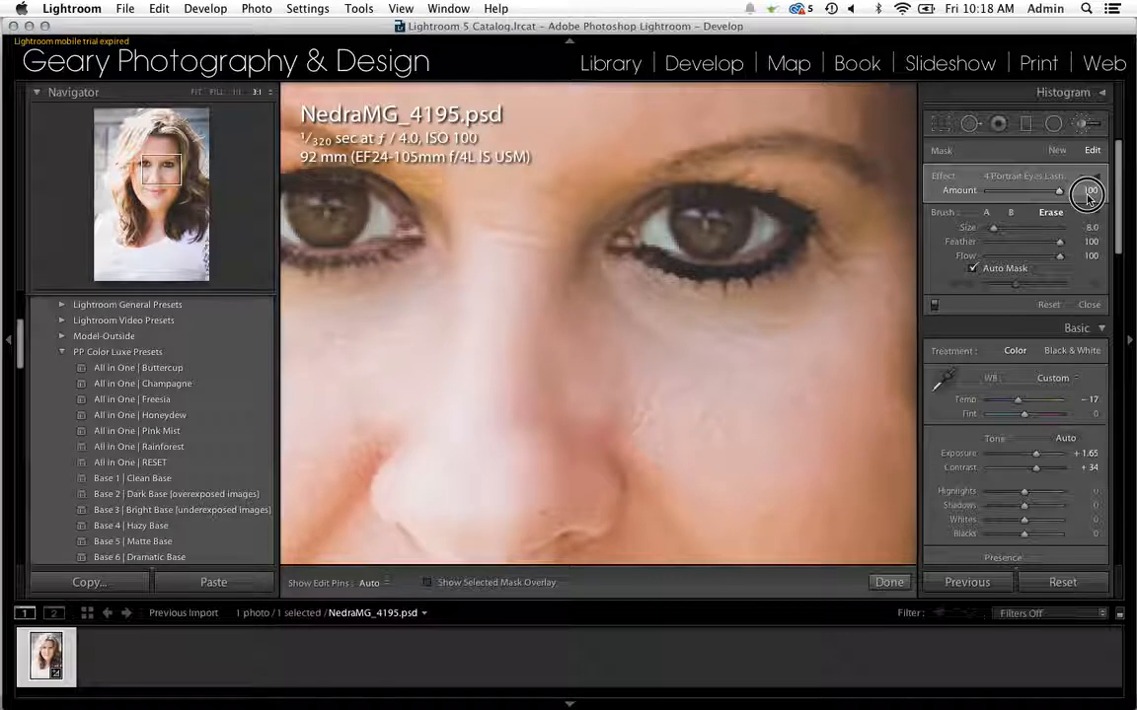
{"action": "left_click_drag", "start_coordinate": [1083, 194], "coordinate": [1003, 194]}
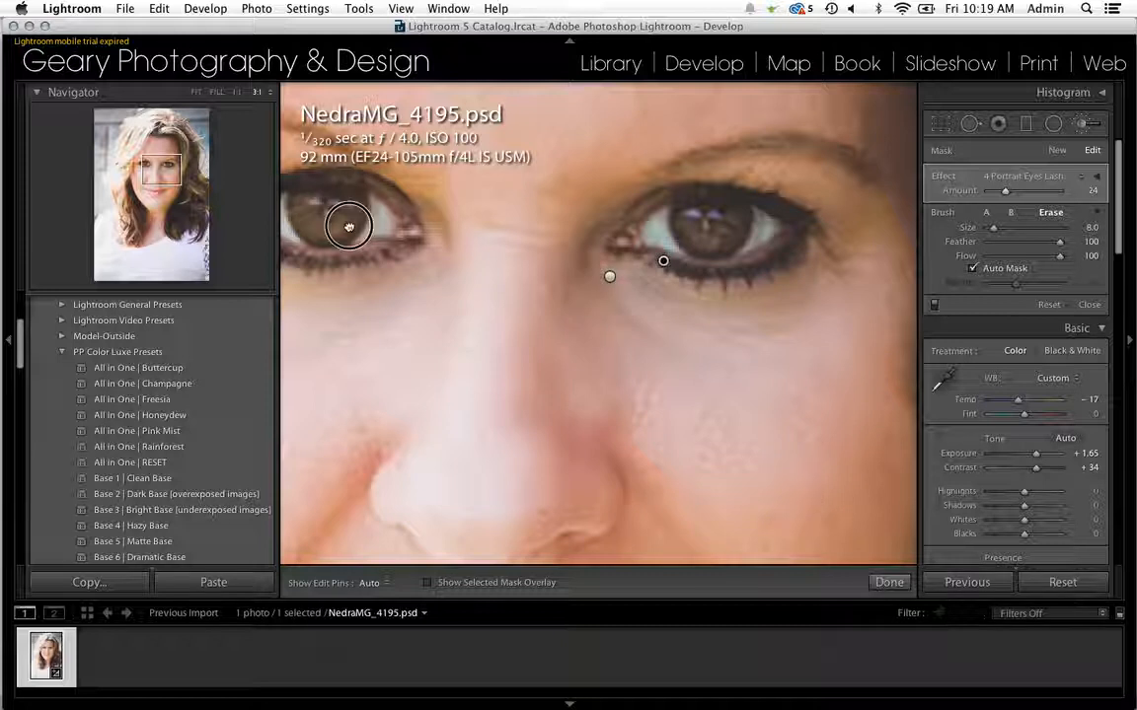
Go over the inner lower lash line of her right eye with the eraser at size 3.
{"action": "left_click_drag", "start_coordinate": [513, 210], "coordinate": [567, 209]}
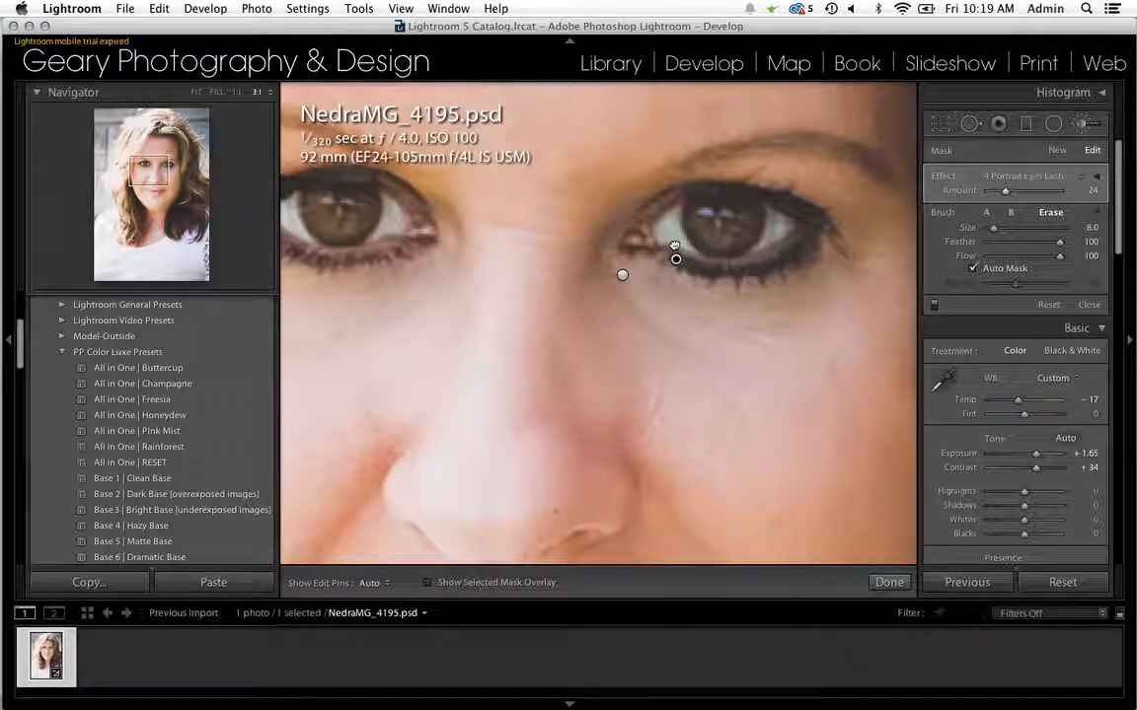
{"action": "left_click_drag", "start_coordinate": [429, 260], "coordinate": [630, 249]}
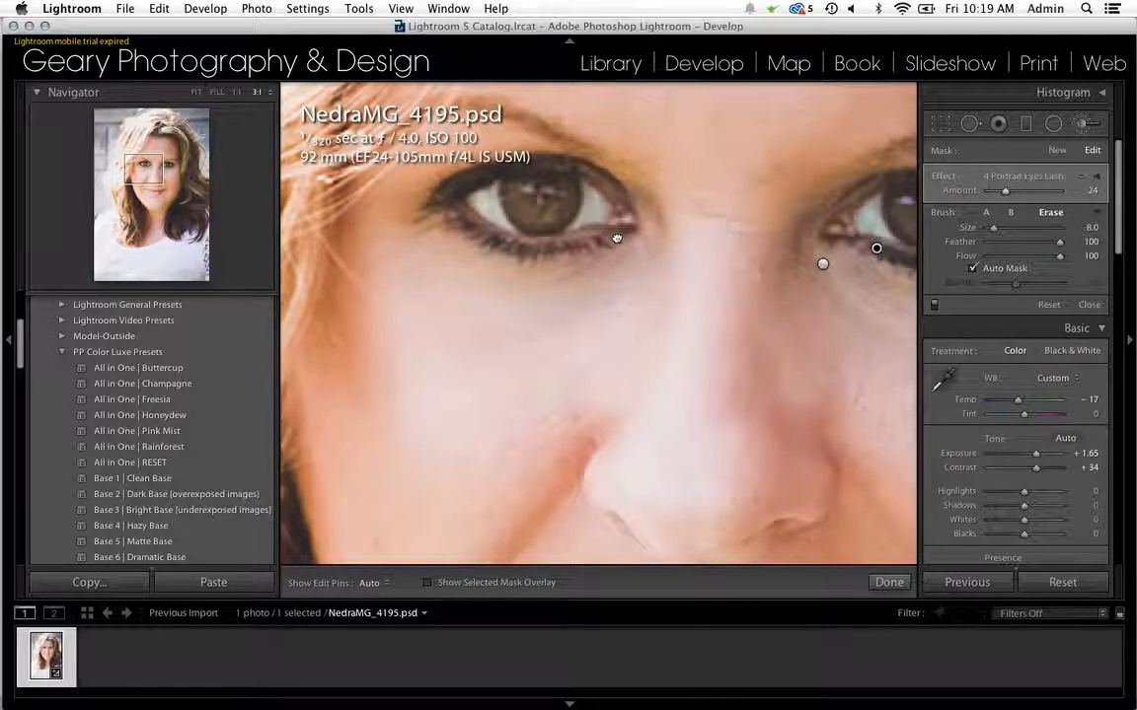
{"action": "left_click_drag", "start_coordinate": [570, 231], "coordinate": [664, 256]}
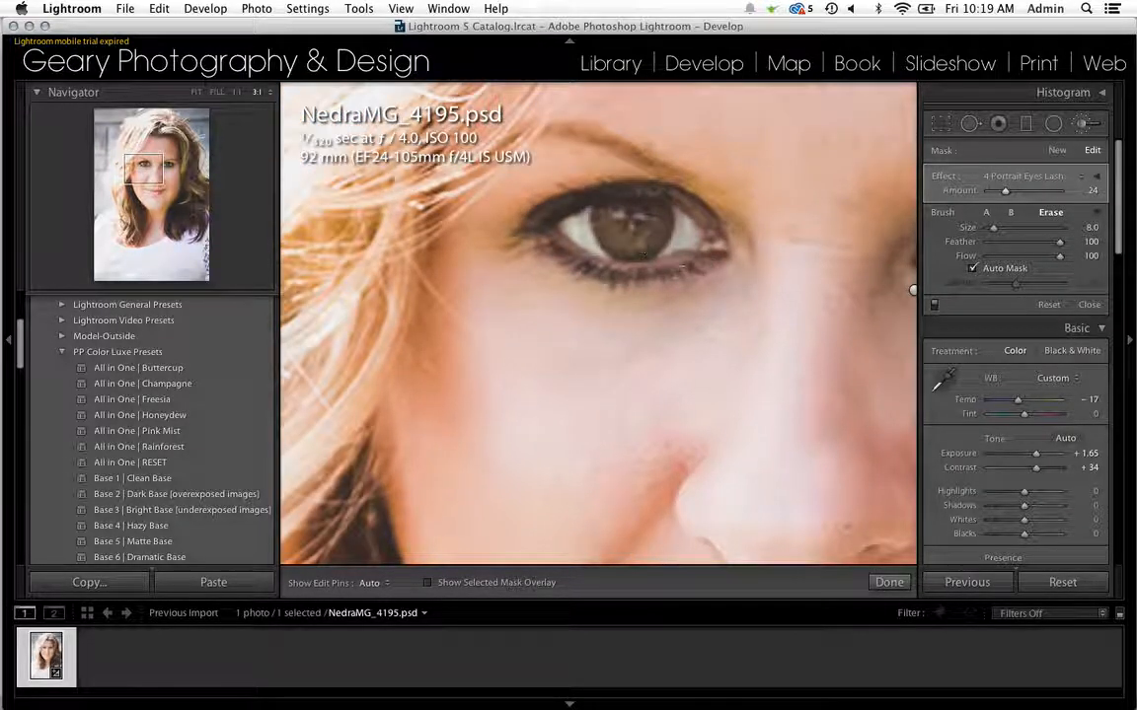
{"action": "key", "text": "h"}
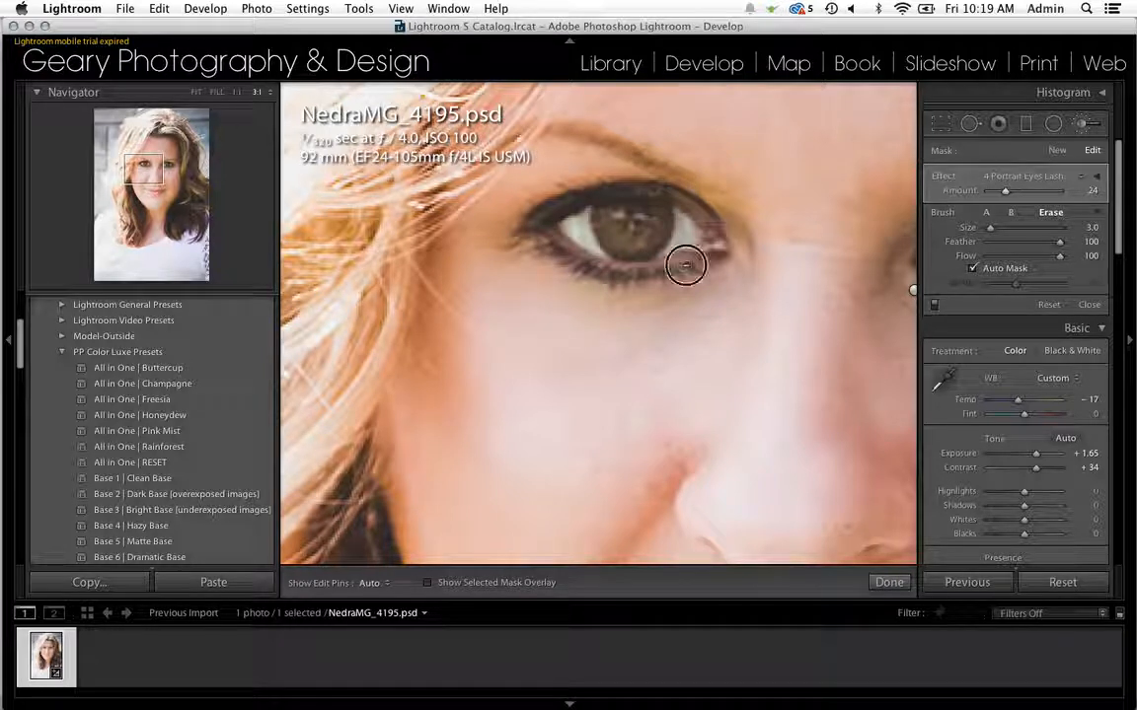
{"action": "mouse_move", "coordinate": [685, 261]}
{"action": "left_mouse_down"}
{"action": "mouse_move", "coordinate": [570, 263]}
{"action": "mouse_move", "coordinate": [530, 228]}
{"action": "mouse_move", "coordinate": [591, 263]}
{"action": "mouse_move", "coordinate": [632, 270]}
{"action": "mouse_move", "coordinate": [700, 257]}
{"action": "left_mouse_up"}
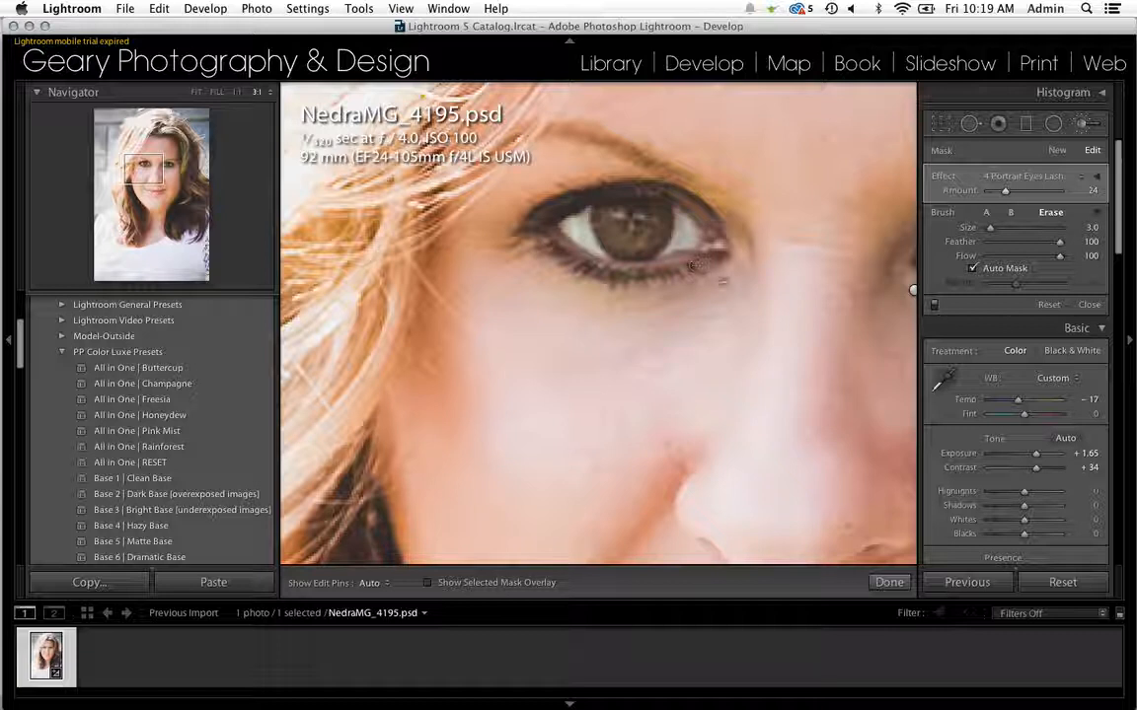
Go over the inner corners and inner upper lids of both eyes with the size 3 eraser.
{"action": "left_click_drag", "start_coordinate": [761, 279], "coordinate": [598, 293]}
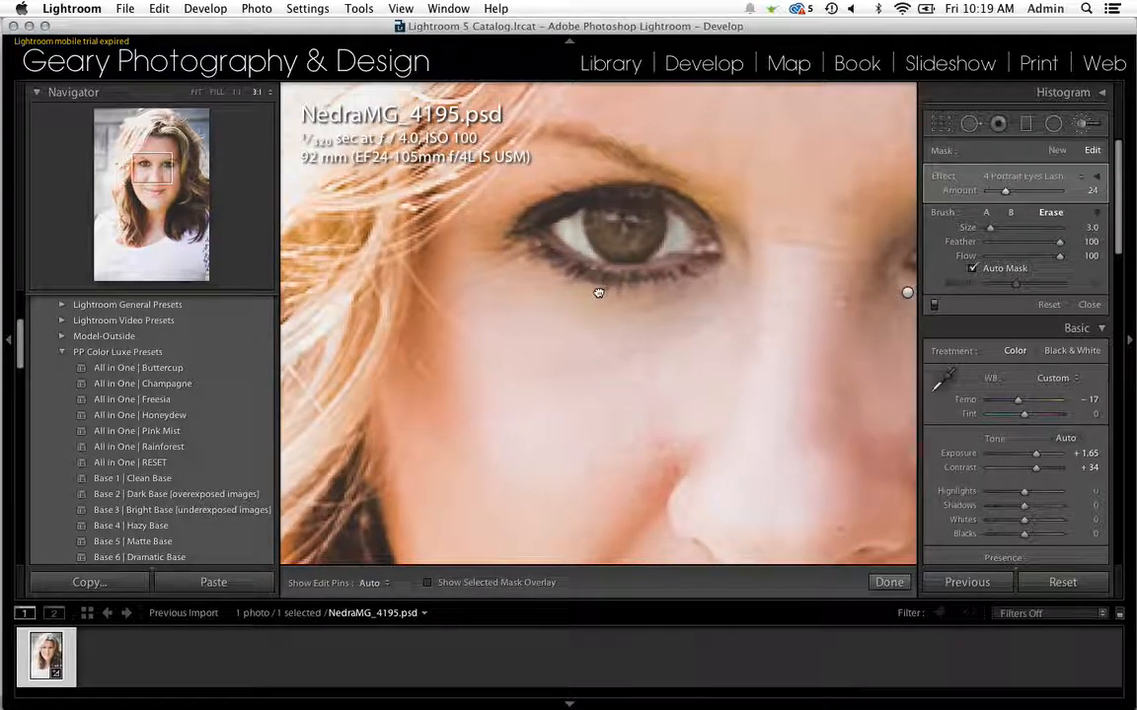
{"action": "scroll", "coordinate": [598, 292], "scroll_direction": "right", "scroll_amount": 3}
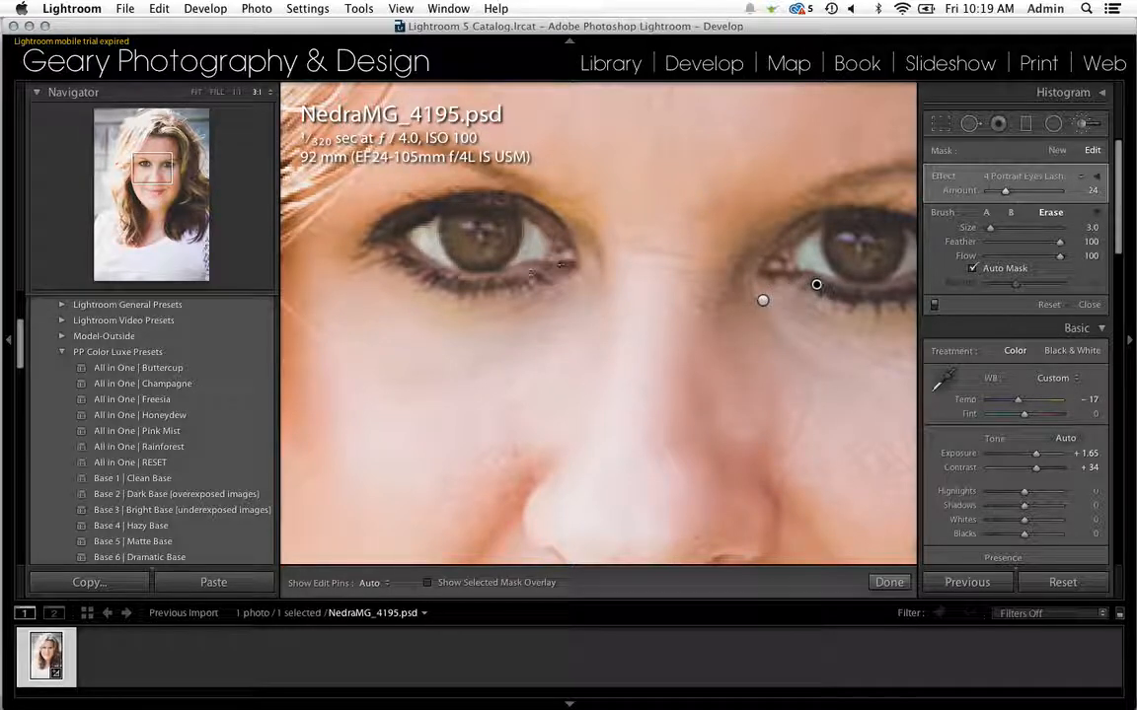
{"action": "key", "text": "h"}
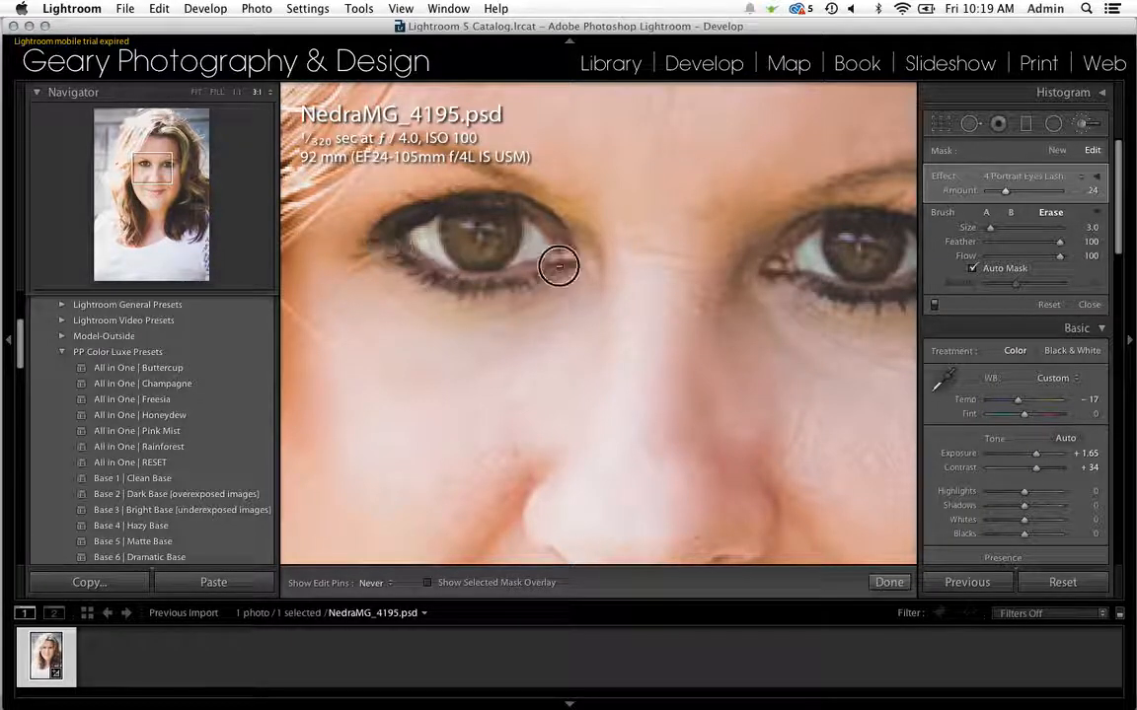
{"action": "key", "text": "h"}
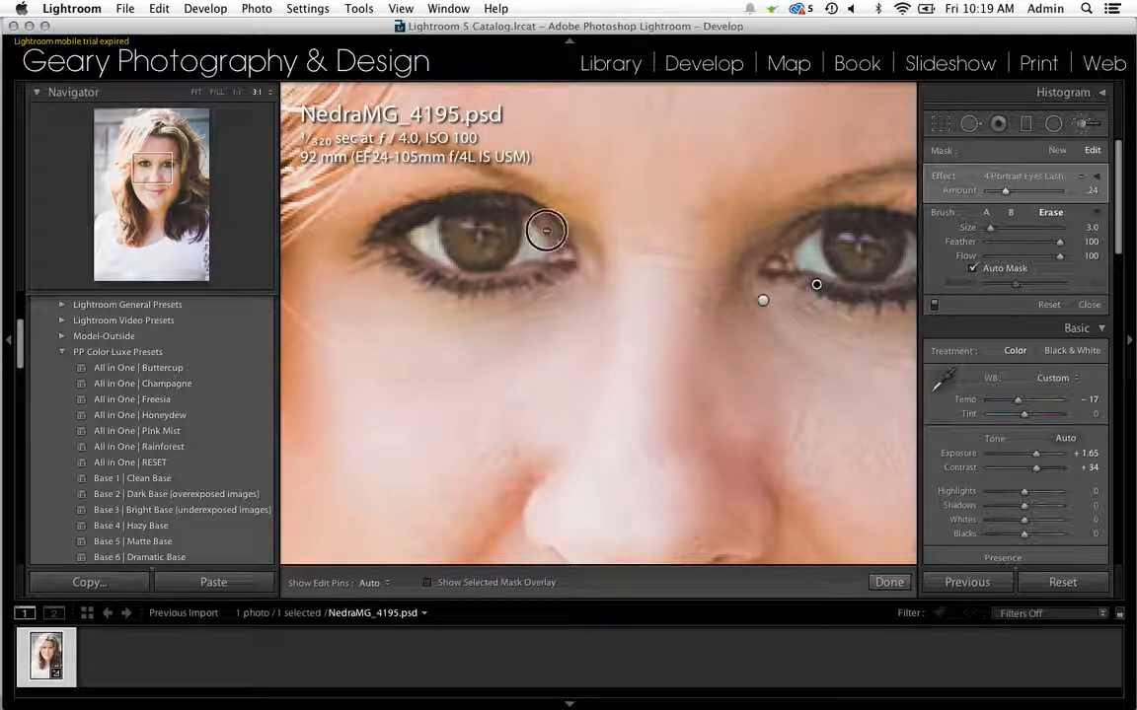
{"action": "key", "text": "h"}
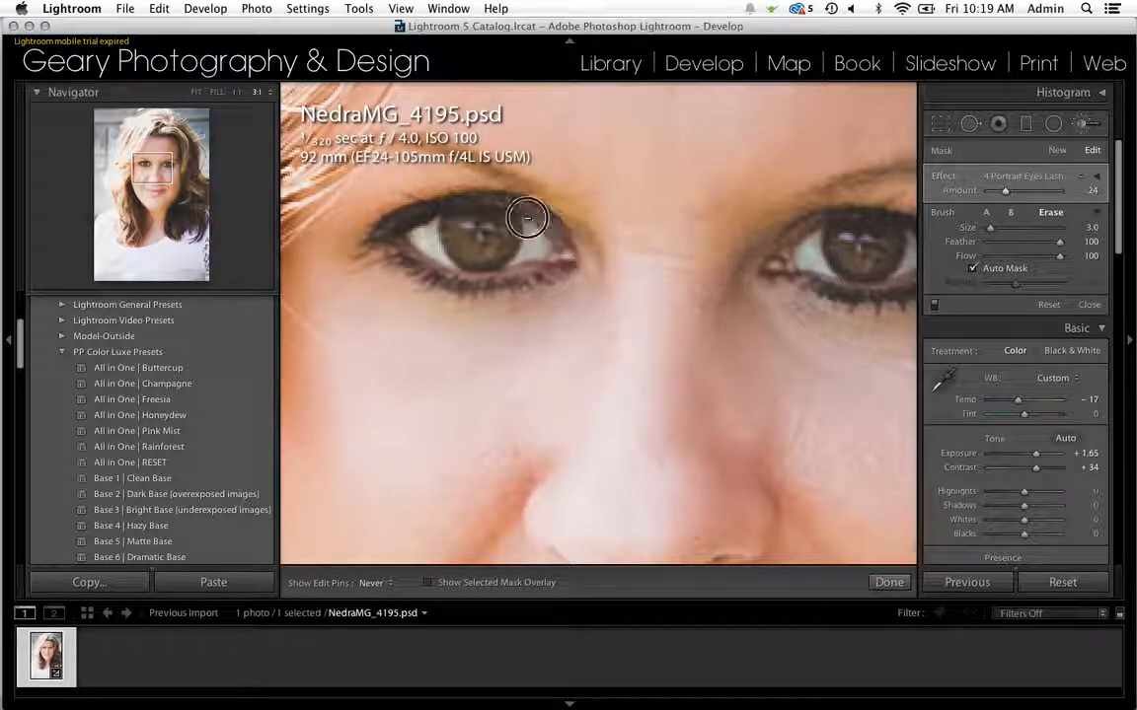
{"action": "key", "text": "h"}
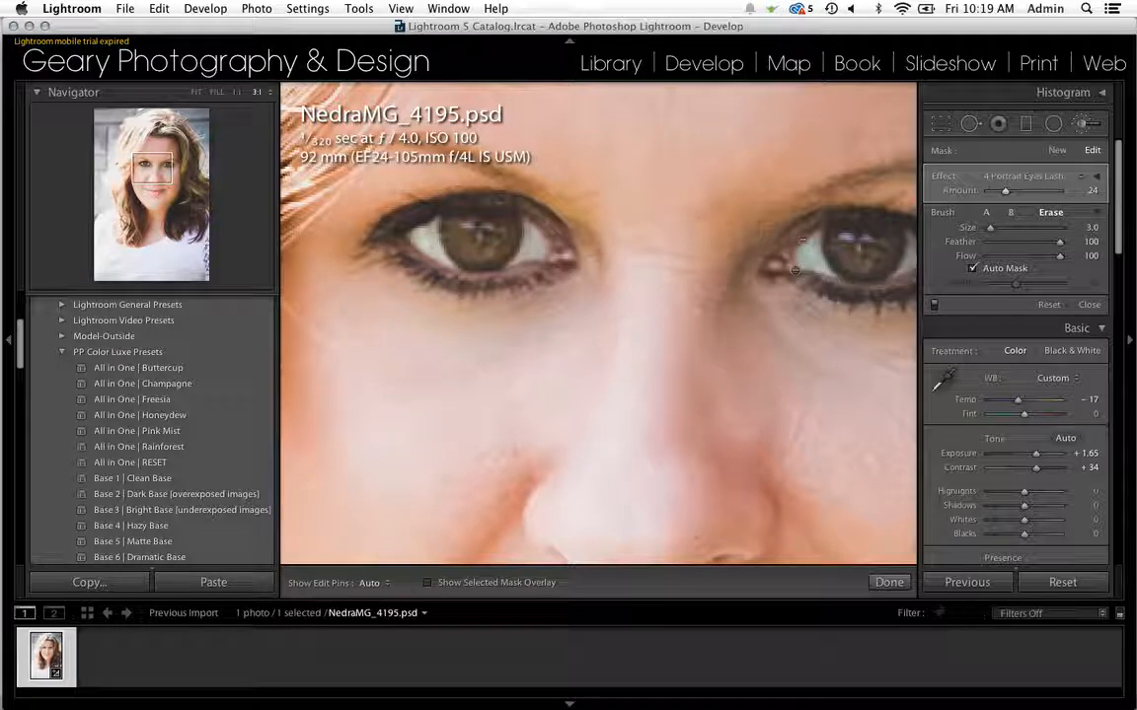
{"action": "key", "text": "h"}
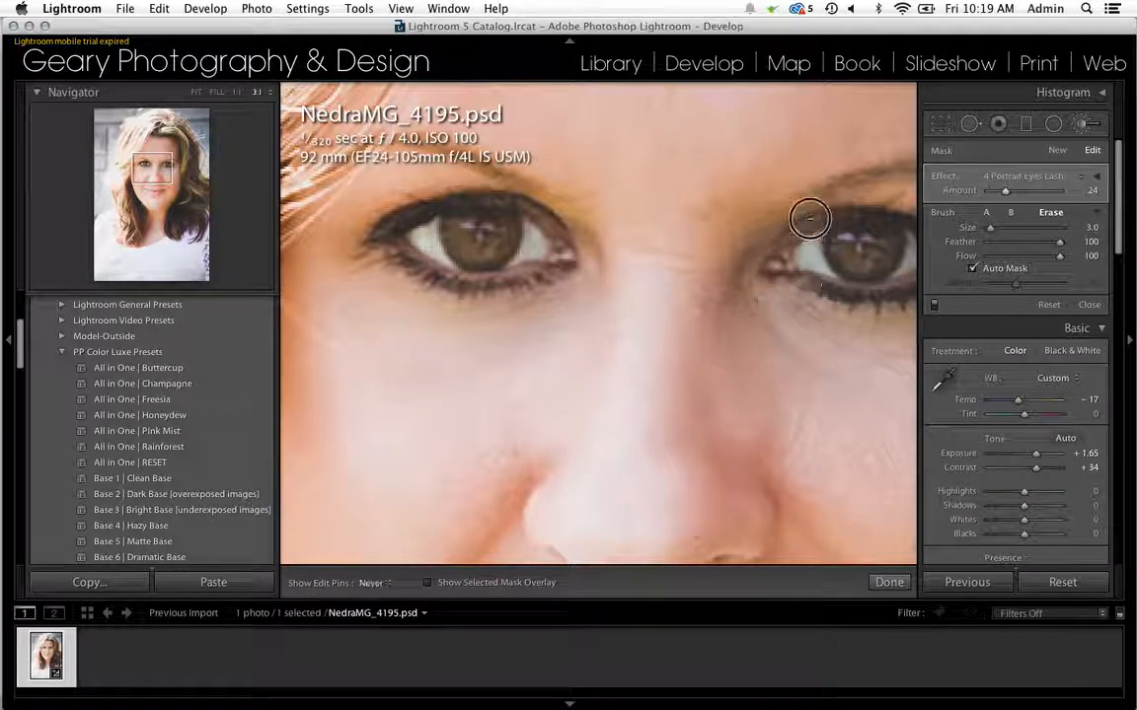
{"action": "key", "text": "h"}
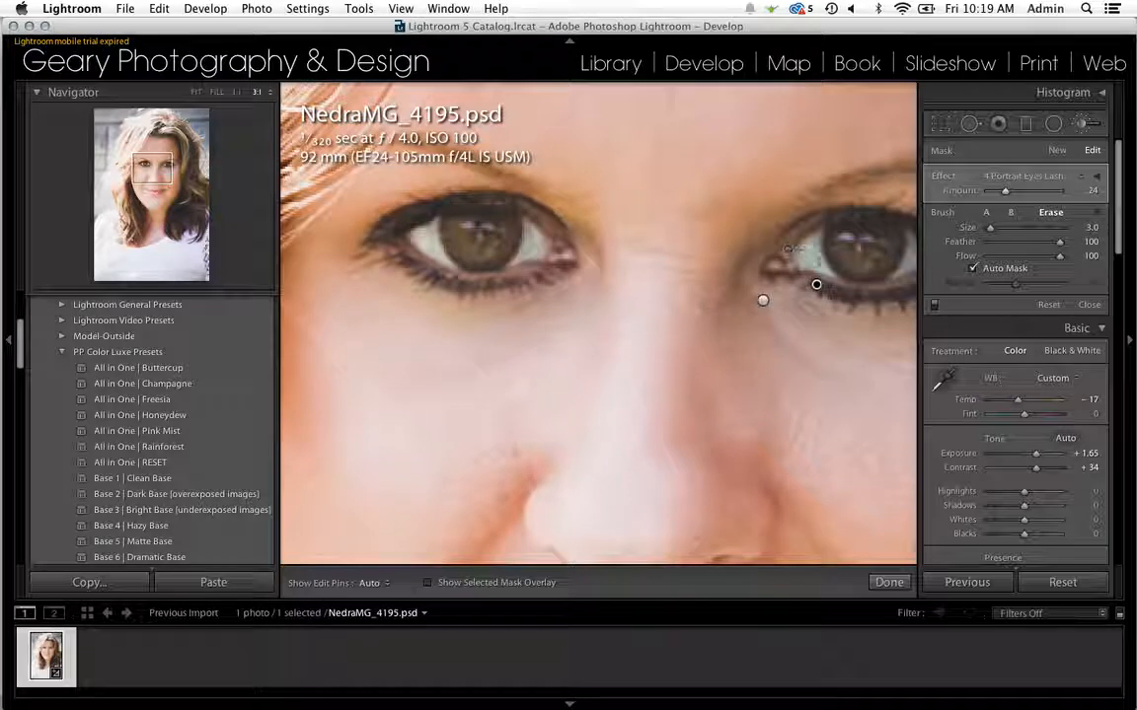
Start a new 4 Portrait Eyes Lashes n Liner adjustment and paint the lower and upper lash lines of her right eye at size 3.
{"action": "left_click", "coordinate": [1056, 151]}
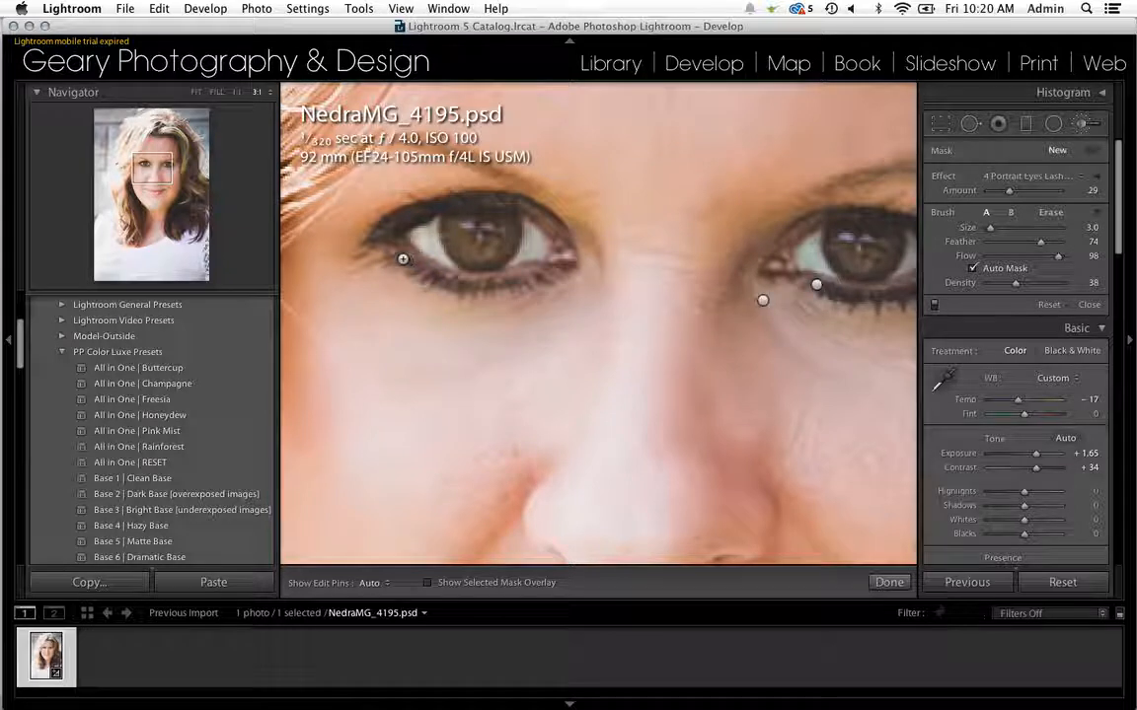
{"action": "key", "text": "h"}
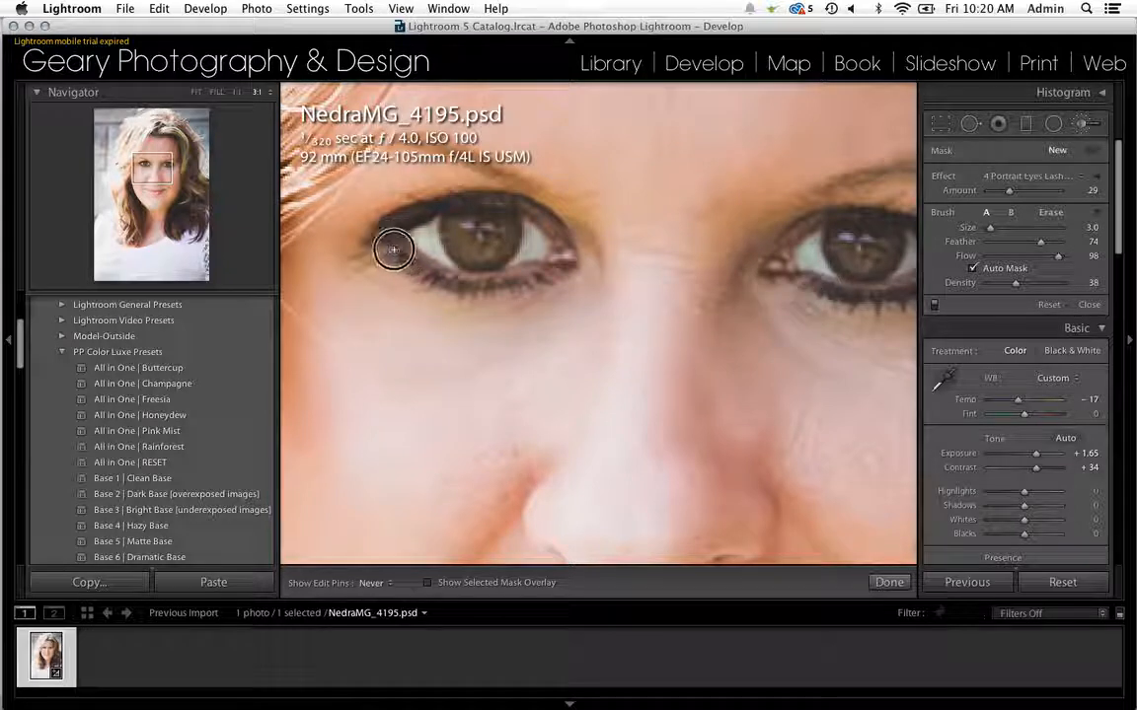
{"action": "mouse_move", "coordinate": [393, 250]}
{"action": "left_mouse_down"}
{"action": "mouse_move", "coordinate": [452, 273]}
{"action": "mouse_move", "coordinate": [510, 280]}
{"action": "mouse_move", "coordinate": [539, 267]}
{"action": "mouse_move", "coordinate": [465, 279]}
{"action": "mouse_move", "coordinate": [388, 245]}
{"action": "mouse_move", "coordinate": [462, 271]}
{"action": "mouse_move", "coordinate": [543, 267]}
{"action": "left_mouse_up"}
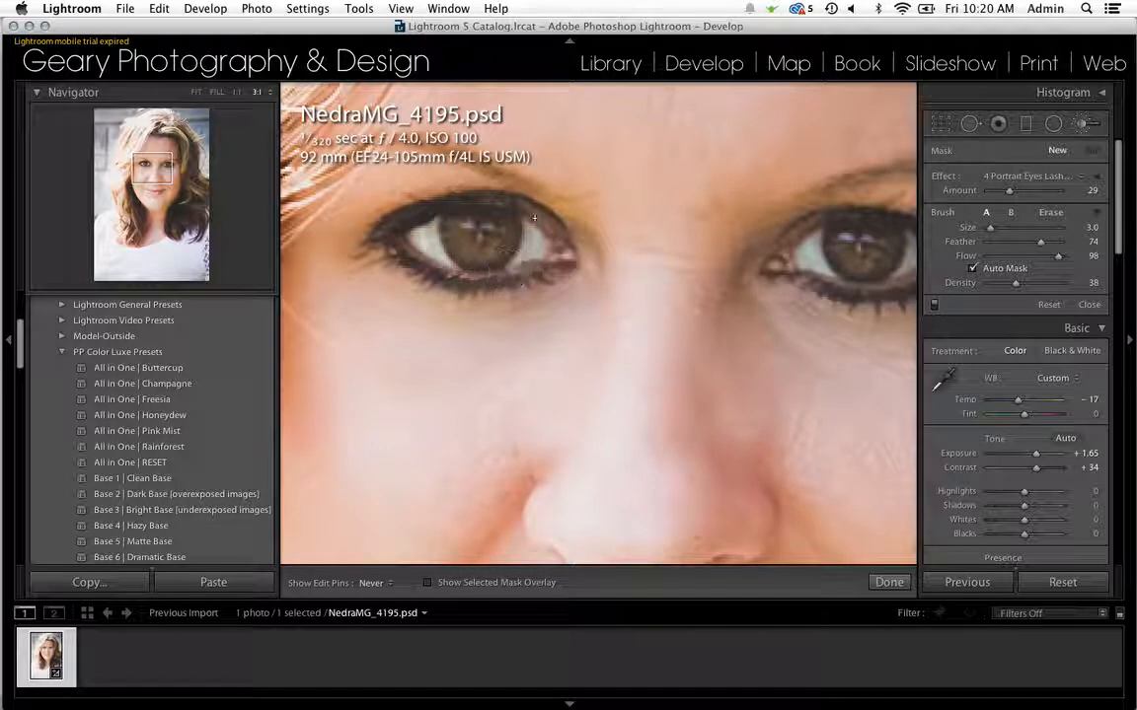
{"action": "mouse_move", "coordinate": [472, 187]}
{"action": "left_mouse_down"}
{"action": "mouse_move", "coordinate": [546, 229]}
{"action": "mouse_move", "coordinate": [495, 196]}
{"action": "left_mouse_up"}
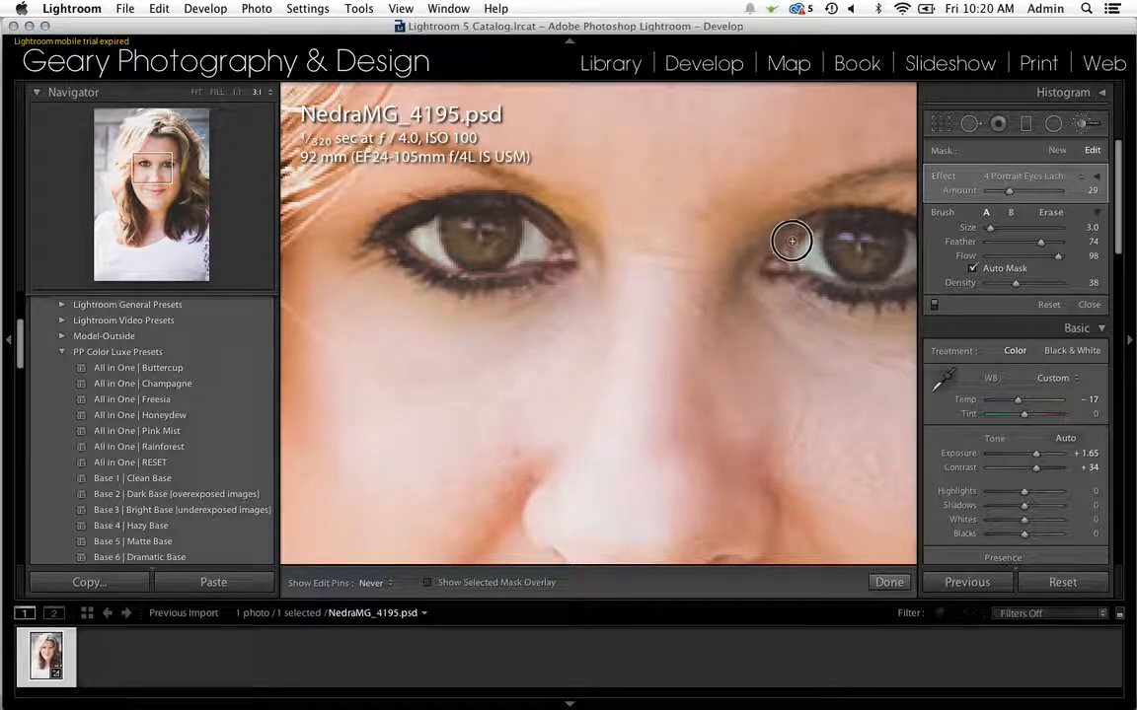
Paint the same lash effect on the inner upper and lower lash lines of her left eye.
{"action": "mouse_move", "coordinate": [791, 240]}
{"action": "left_mouse_down"}
{"action": "mouse_move", "coordinate": [812, 216]}
{"action": "mouse_move", "coordinate": [850, 209]}
{"action": "left_mouse_up"}
{"action": "key", "text": "h"}
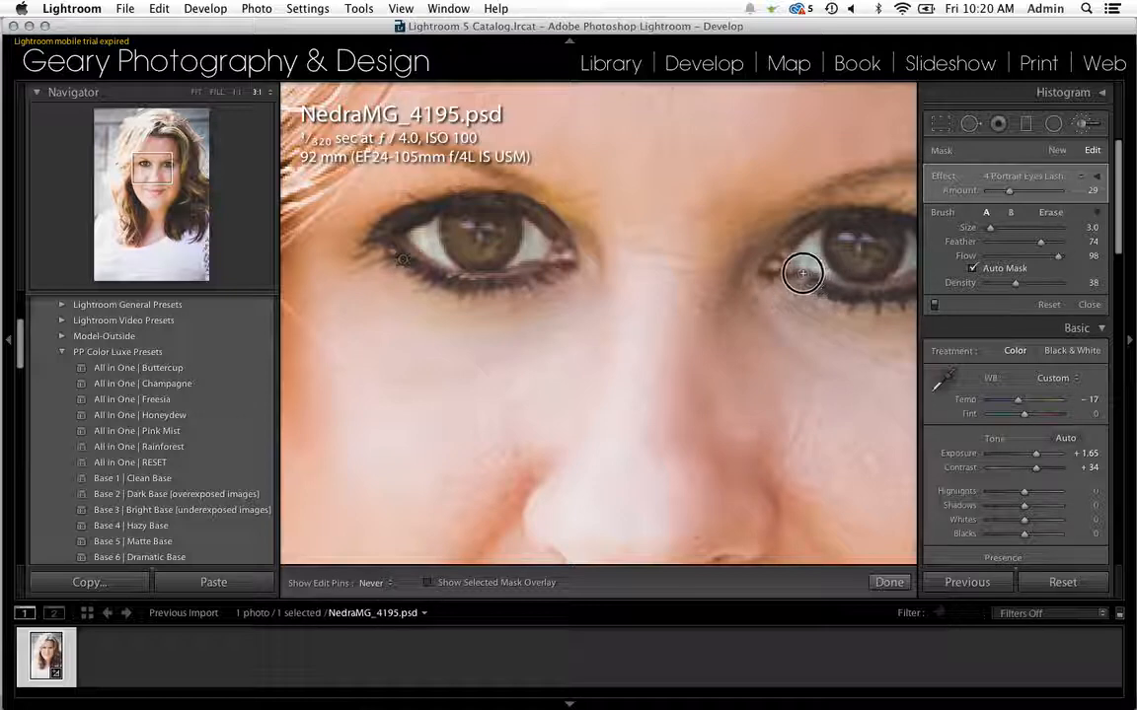
{"action": "left_click_drag", "start_coordinate": [801, 275], "coordinate": [785, 272]}
Finish the brush adjustment and review the eyes both close up and in the full portrait.
{"action": "key", "text": "super+minus"}
{"action": "key", "text": "super+minus"}
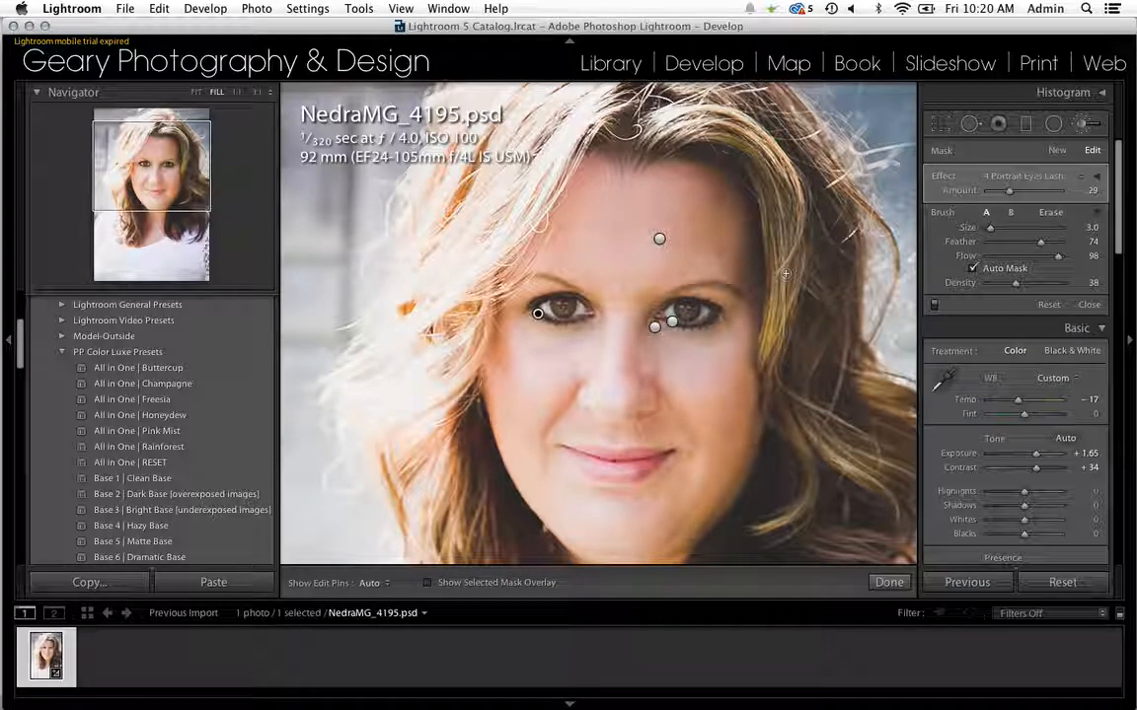
{"action": "key", "text": "super+0"}
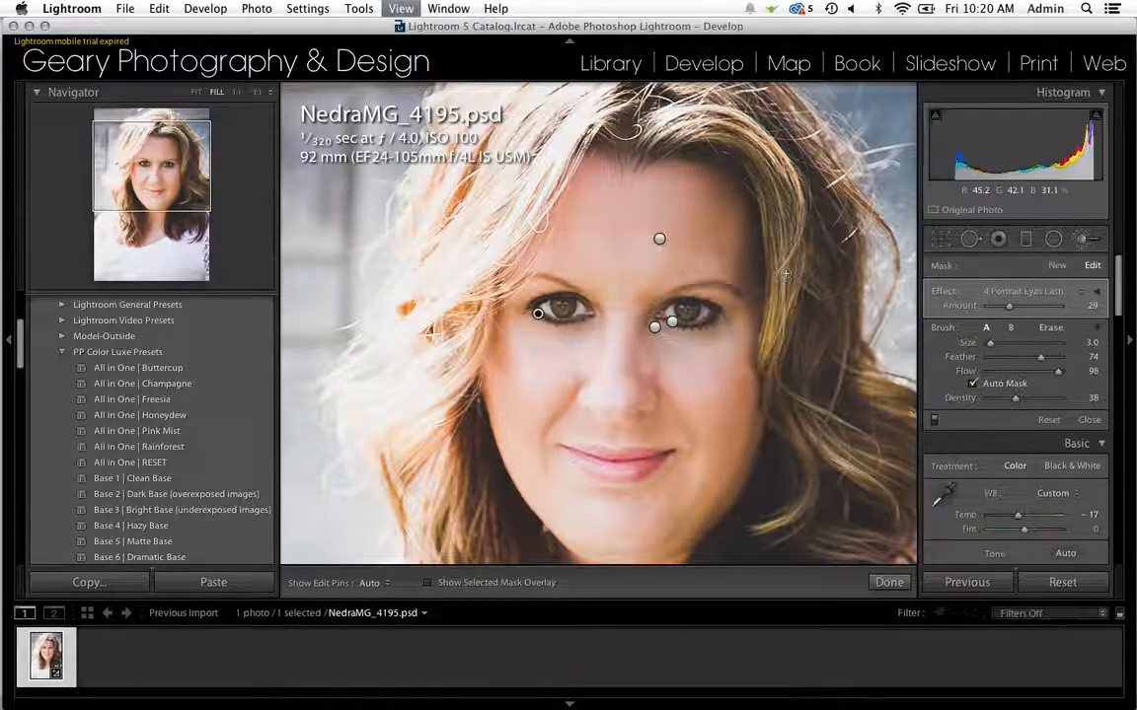
{"action": "key", "text": "z"}
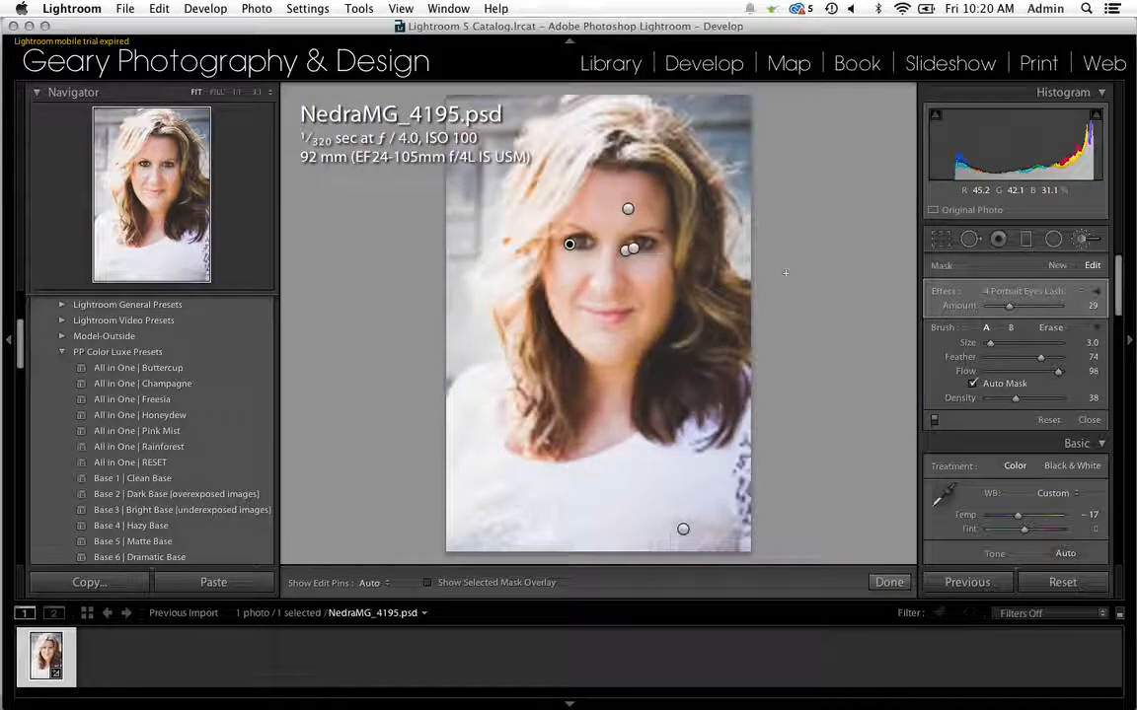
{"action": "left_click", "coordinate": [888, 582]}
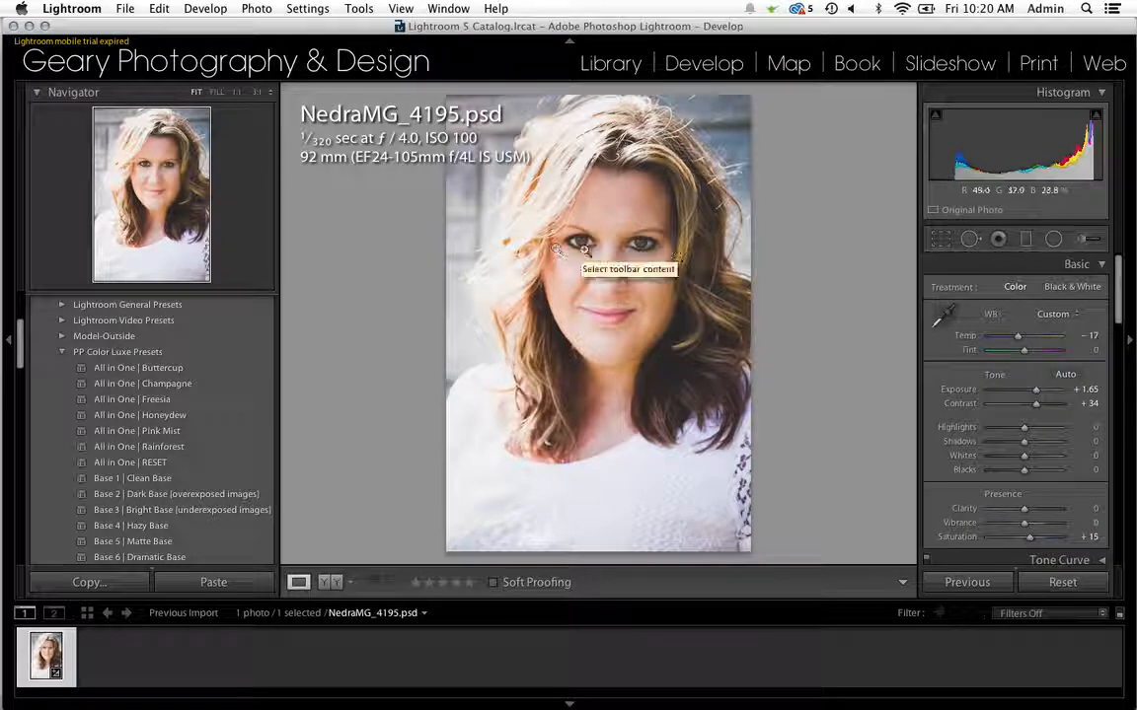
{"action": "left_click", "coordinate": [652, 245]}
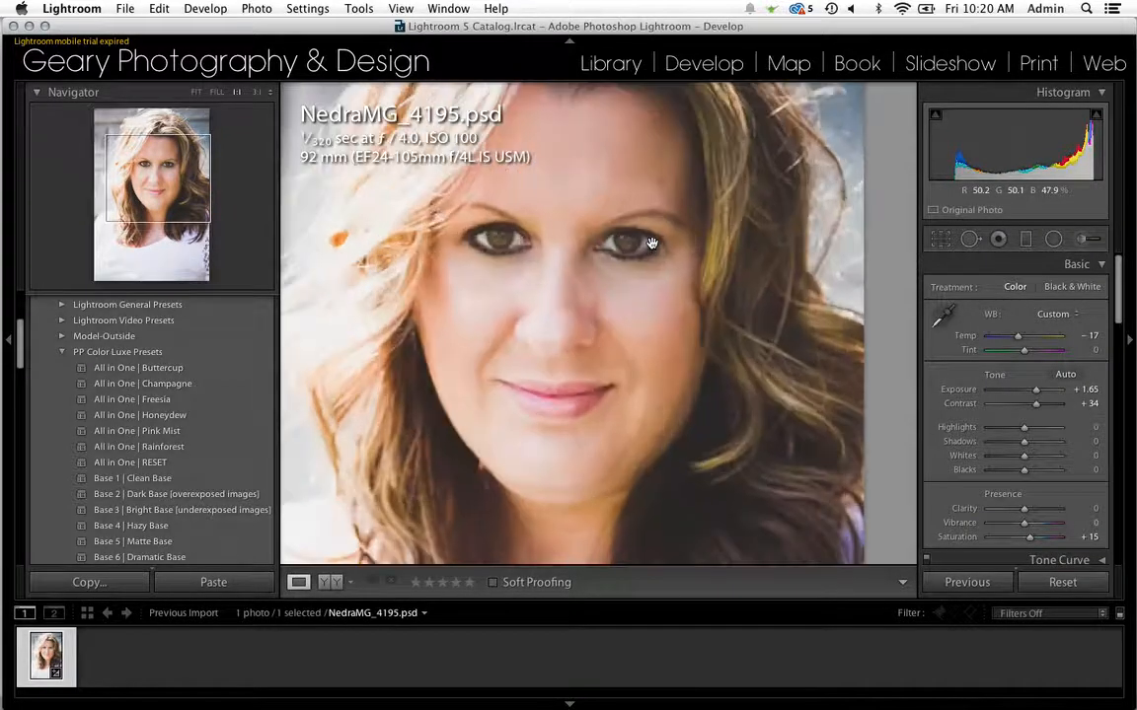
{"action": "left_click", "coordinate": [641, 242]}
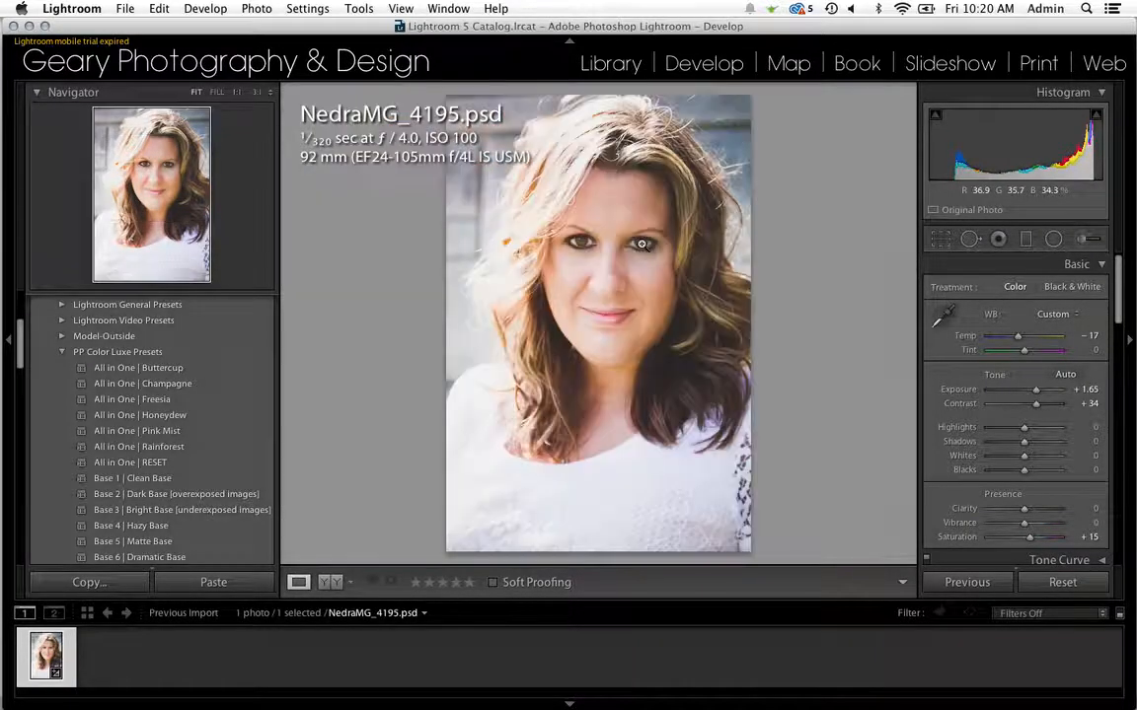
Inspect the face, hair and eyes at different zoom levels, ending with a close-up of her left eye.
{"action": "left_click", "coordinate": [642, 242]}
{"action": "key", "text": "super+equal"}
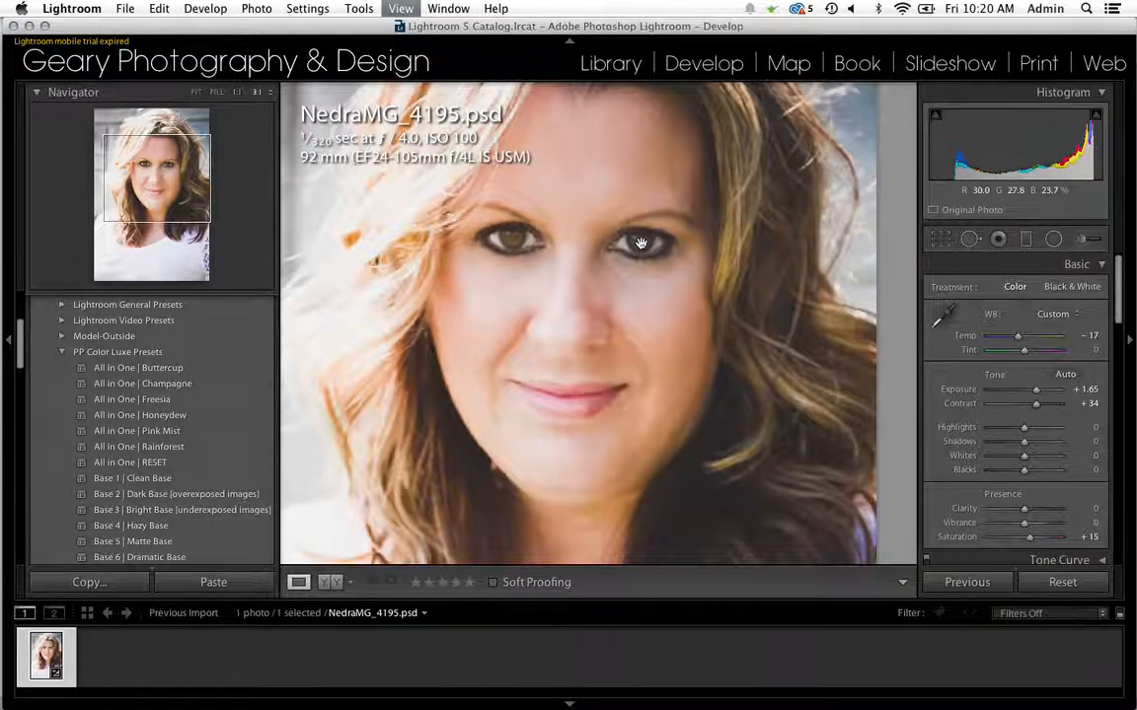
{"action": "left_click", "coordinate": [703, 327]}
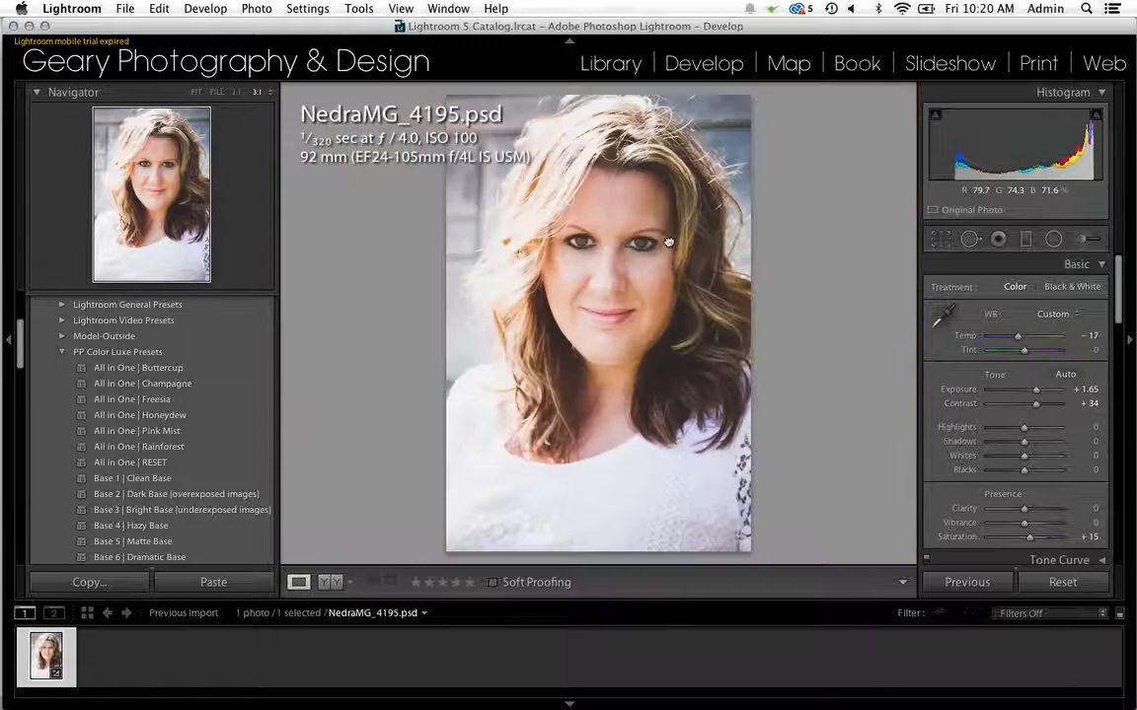
{"action": "left_click", "coordinate": [668, 242]}
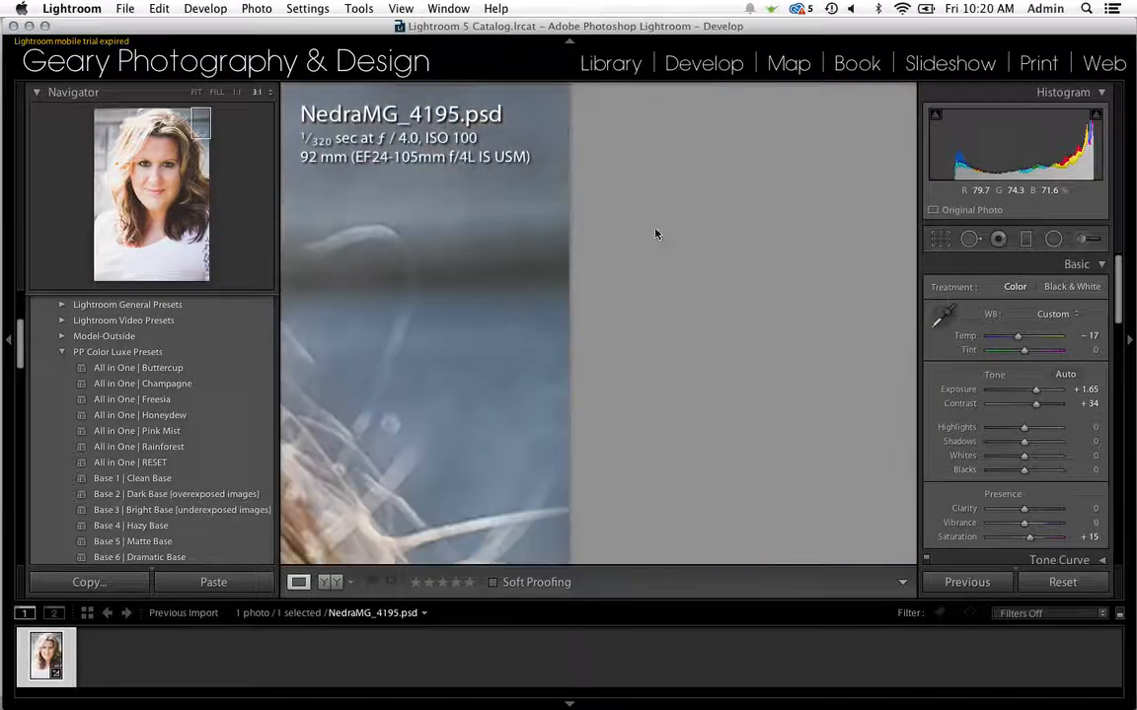
{"action": "left_click", "coordinate": [329, 426]}
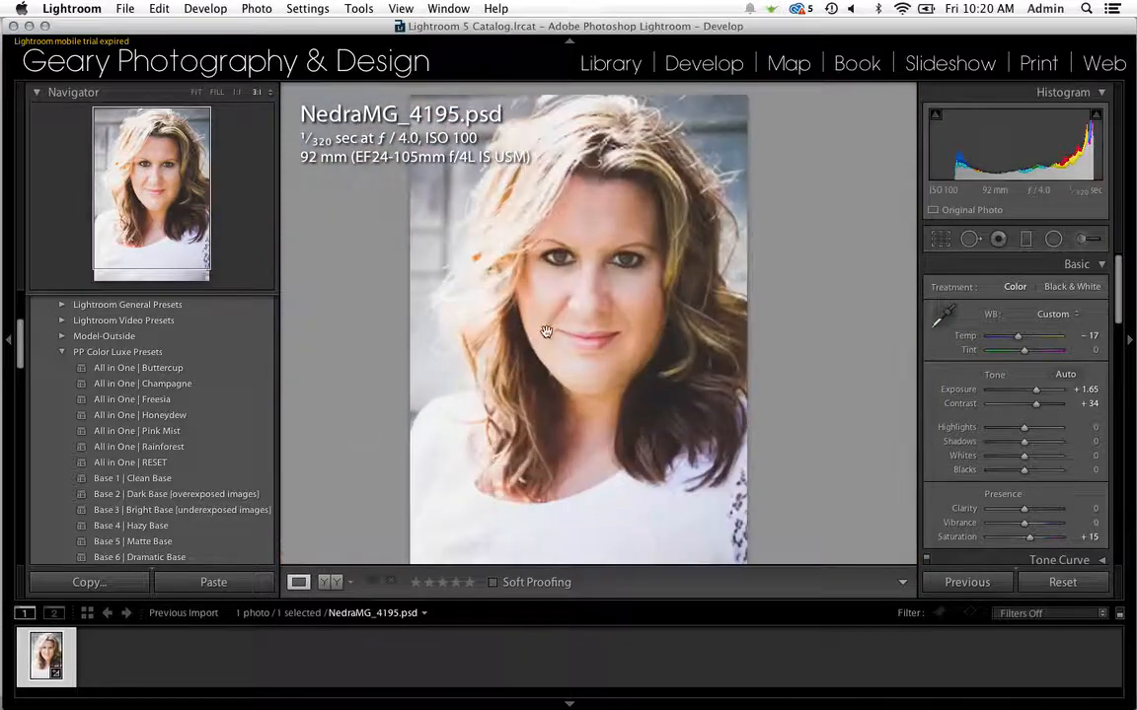
{"action": "left_click_drag", "start_coordinate": [387, 394], "coordinate": [804, 287]}
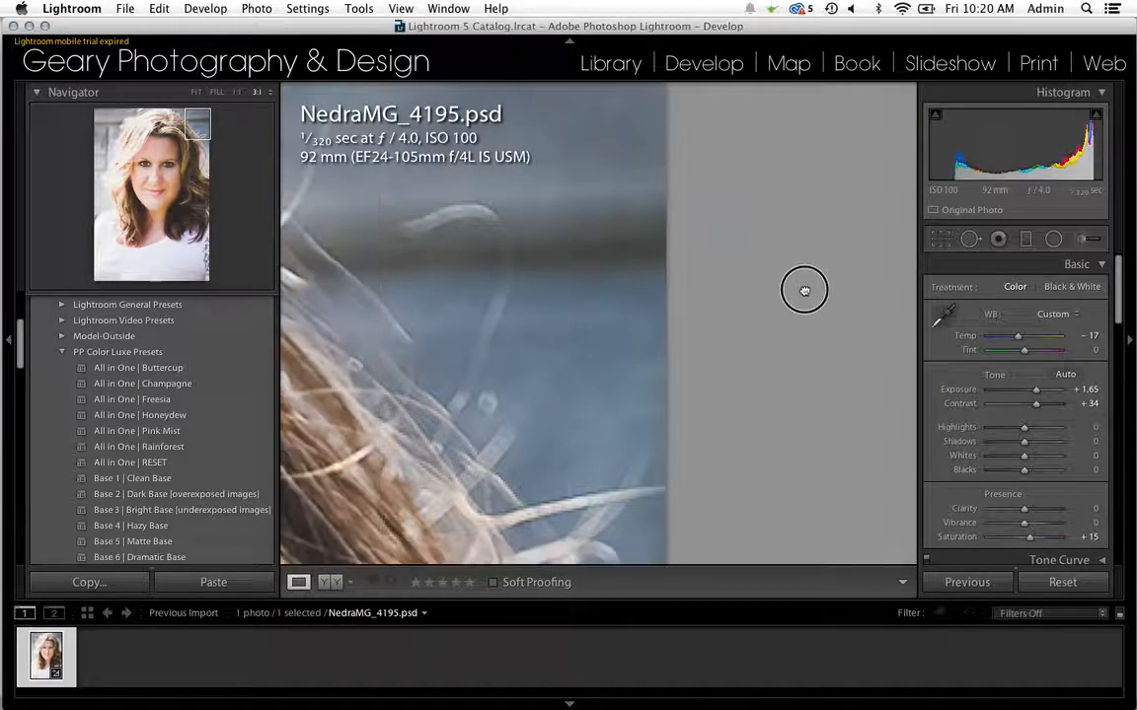
{"action": "left_click_drag", "start_coordinate": [554, 281], "coordinate": [692, 170]}
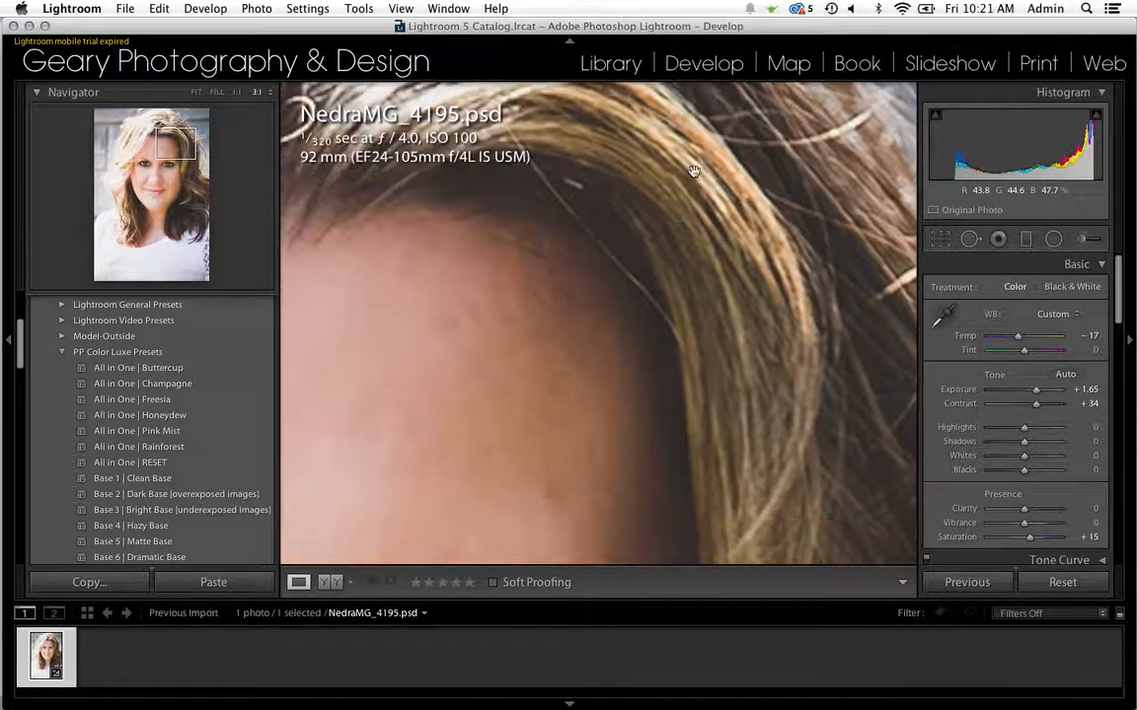
{"action": "left_click_drag", "start_coordinate": [678, 406], "coordinate": [715, 184]}
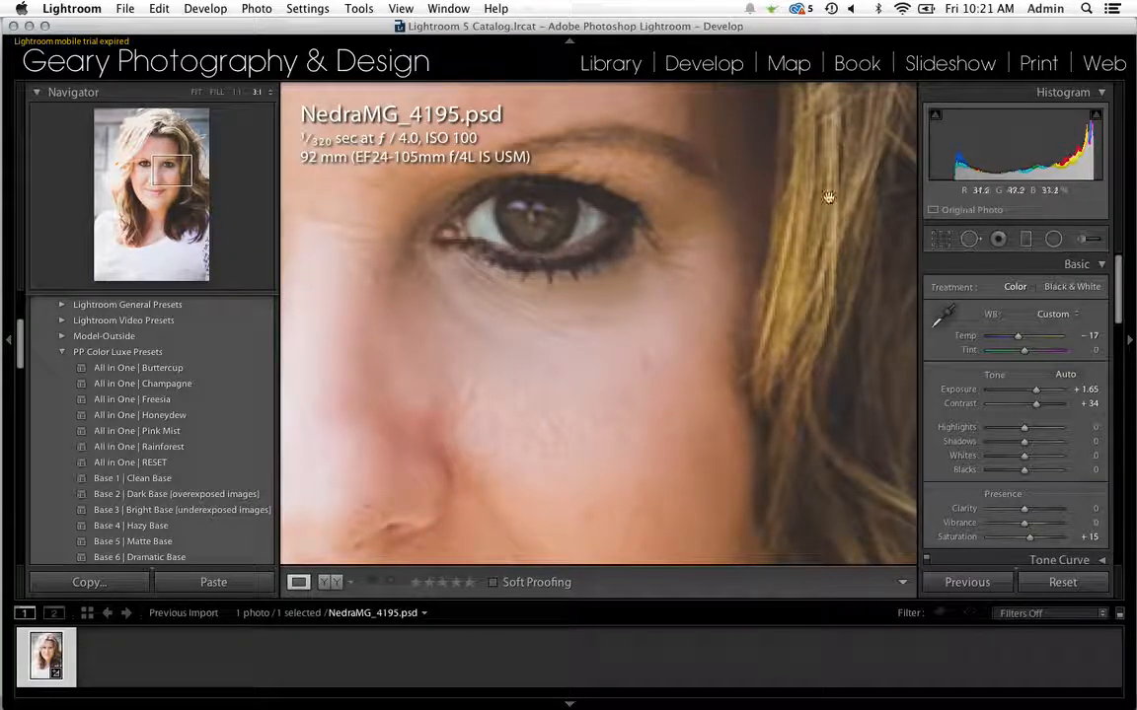
Select the lash adjustment under her left eye, set the brush Flow to 59 and finish the brush adjustment.
{"action": "left_click", "coordinate": [1085, 242]}
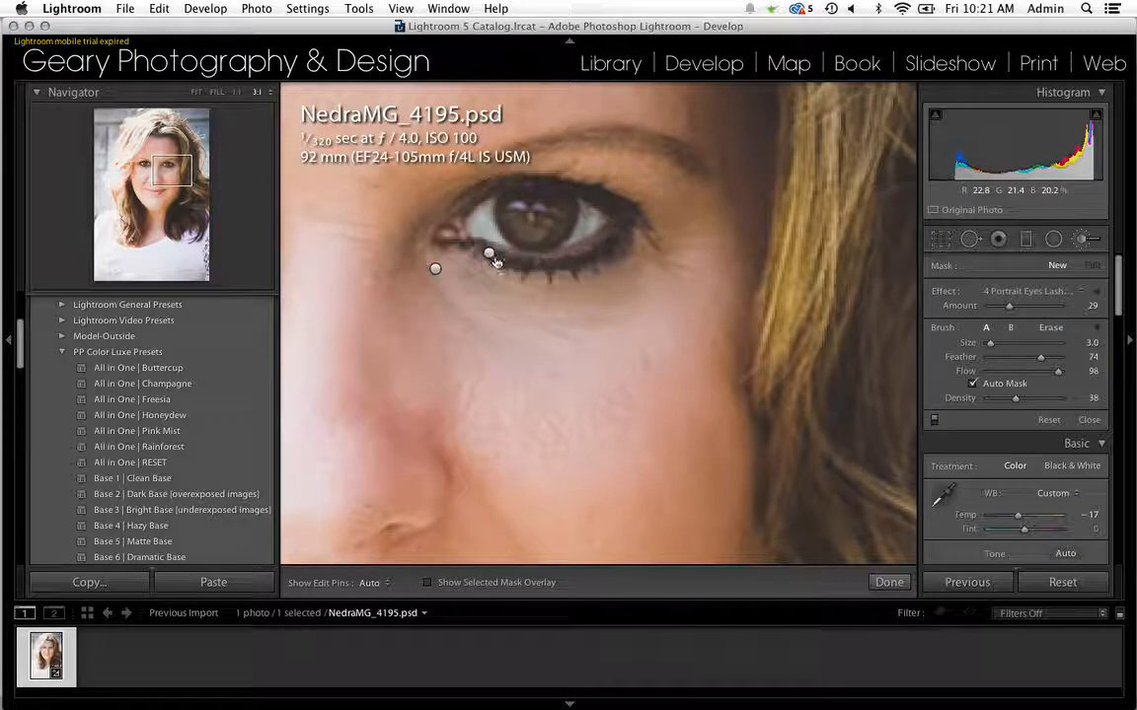
{"action": "left_click", "coordinate": [490, 253]}
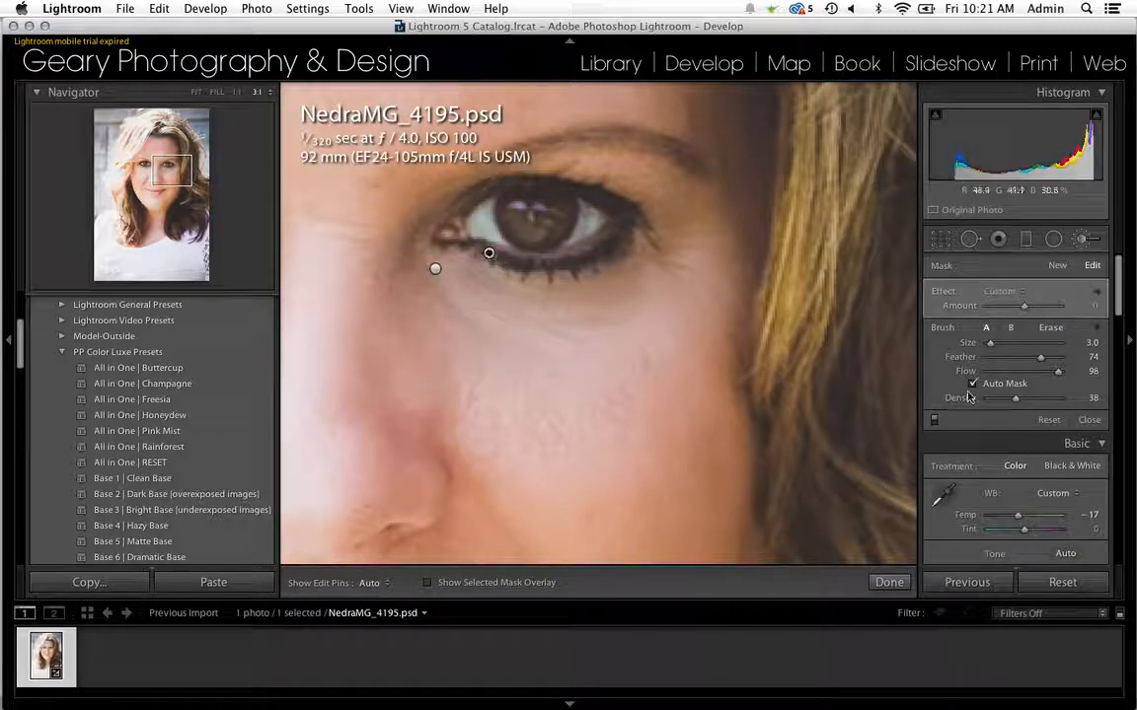
{"action": "left_click_drag", "start_coordinate": [1058, 371], "coordinate": [1030, 378]}
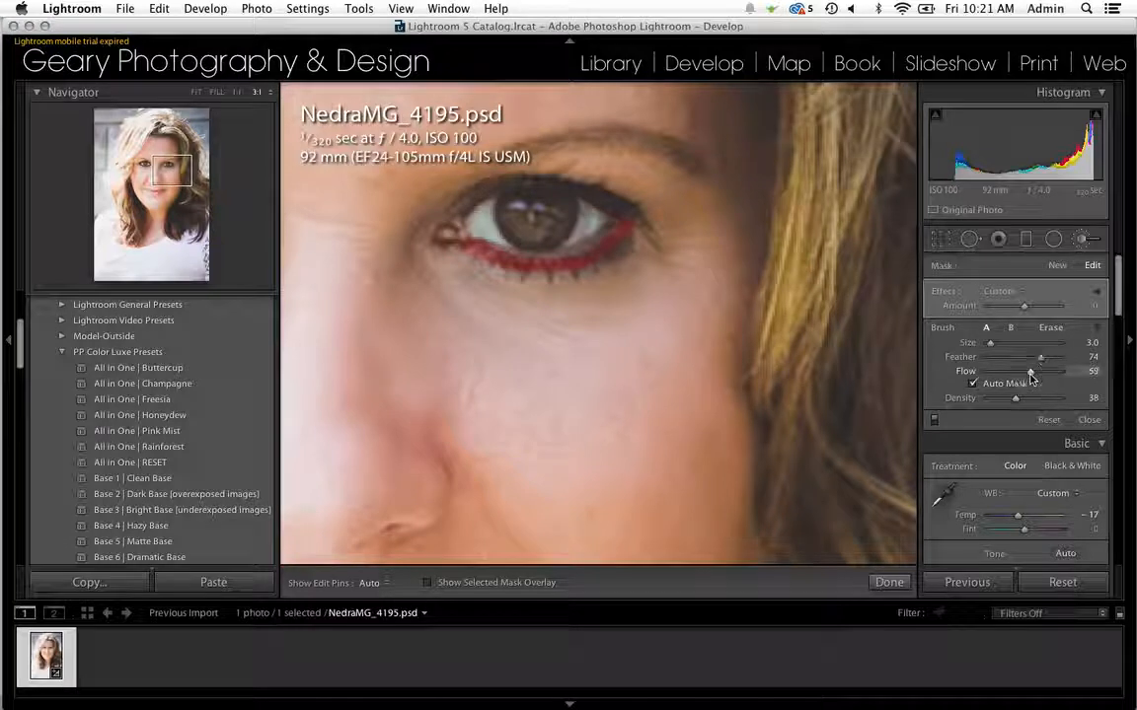
{"action": "left_click", "coordinate": [889, 583]}
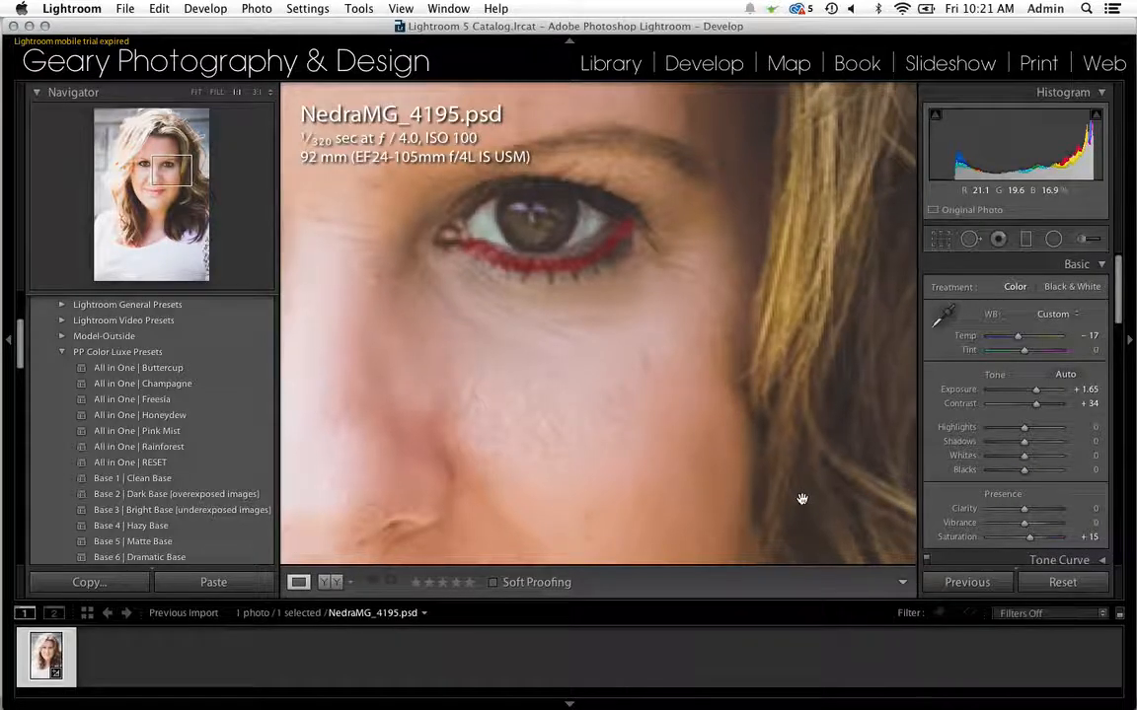
{"action": "left_click", "coordinate": [801, 499]}
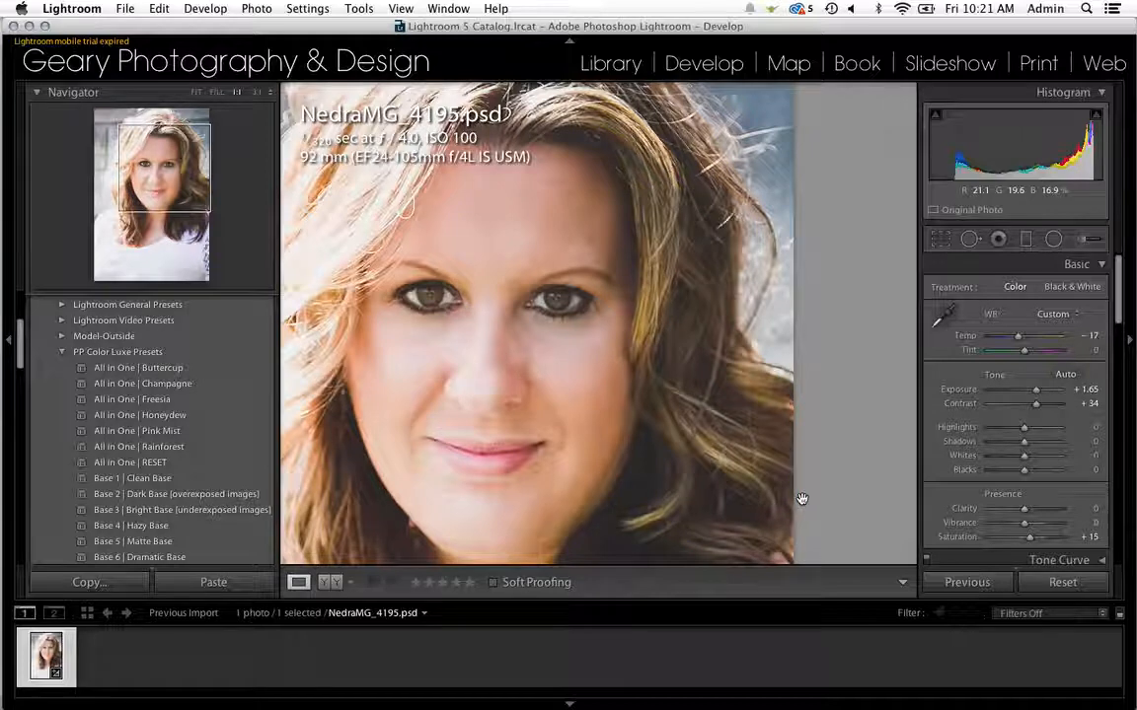
{"action": "left_click", "coordinate": [801, 498]}
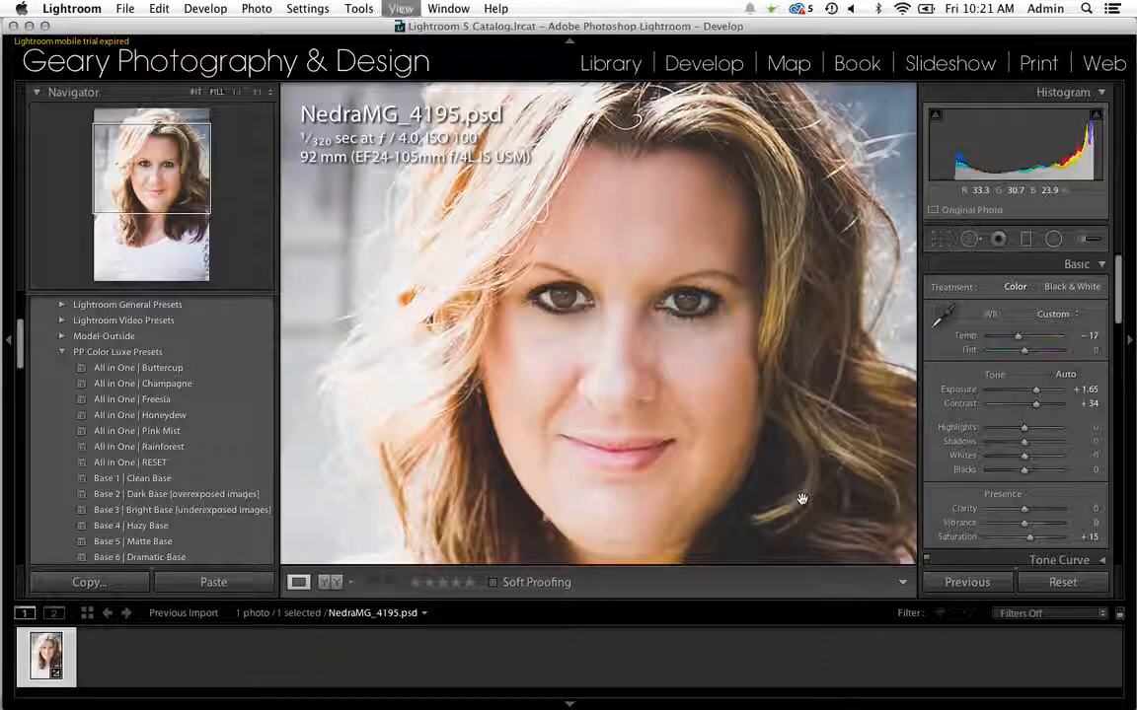
{"action": "left_click", "coordinate": [801, 499]}
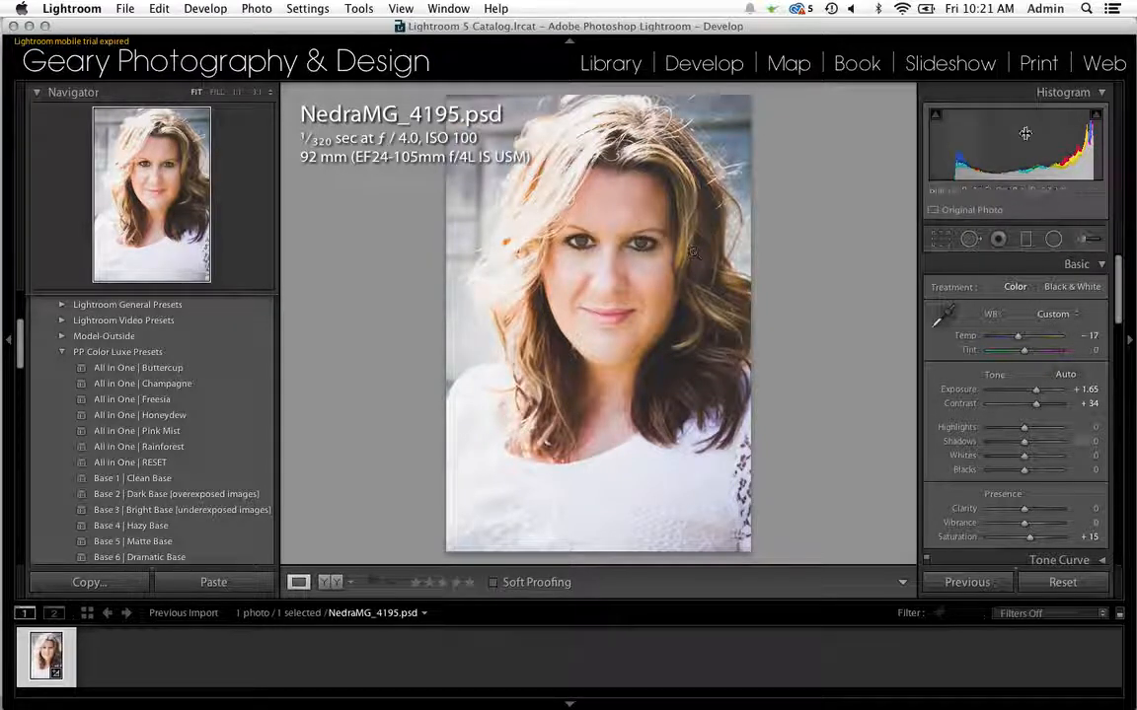
Add a vertical graduated filter from the photo's left side using the Exposure effect, with Exposure at -1.31.
{"action": "left_click", "coordinate": [1025, 241]}
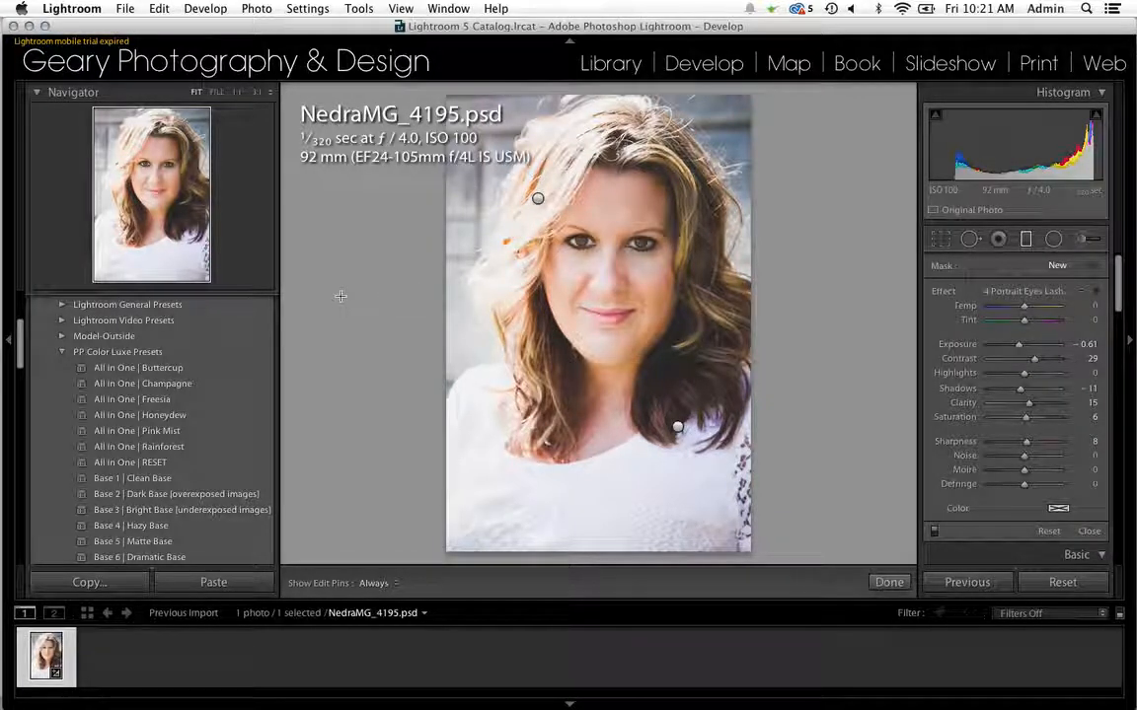
{"action": "left_click", "coordinate": [484, 301]}
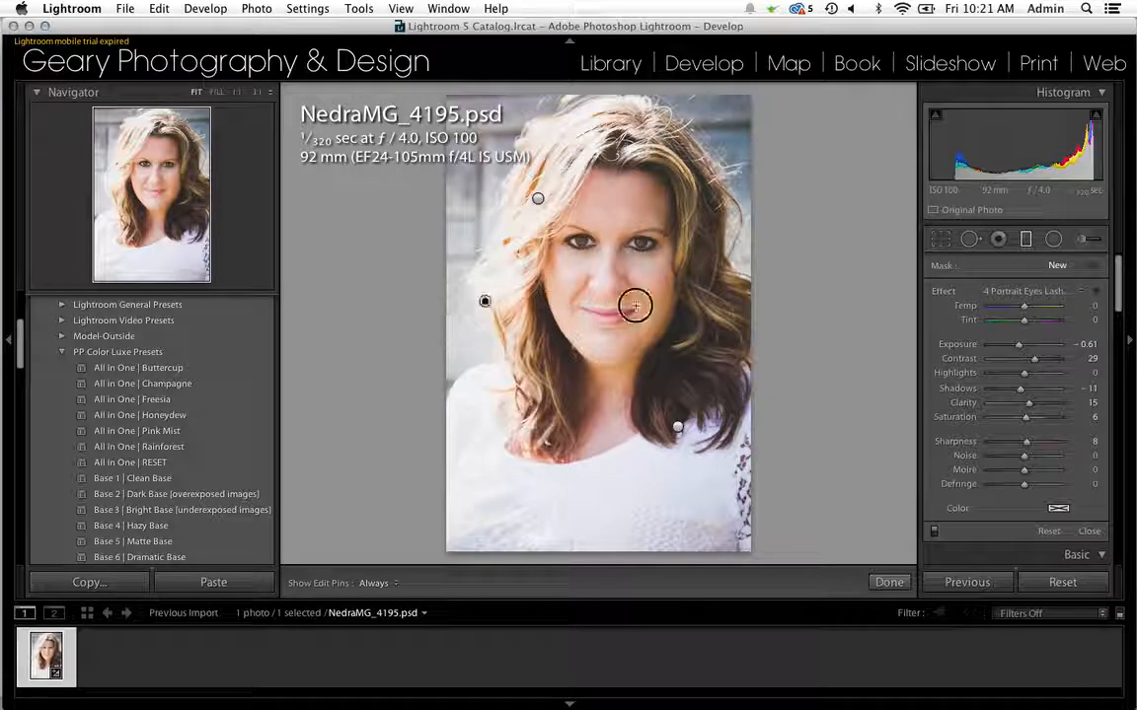
{"action": "left_click_drag", "start_coordinate": [639, 299], "coordinate": [666, 304]}
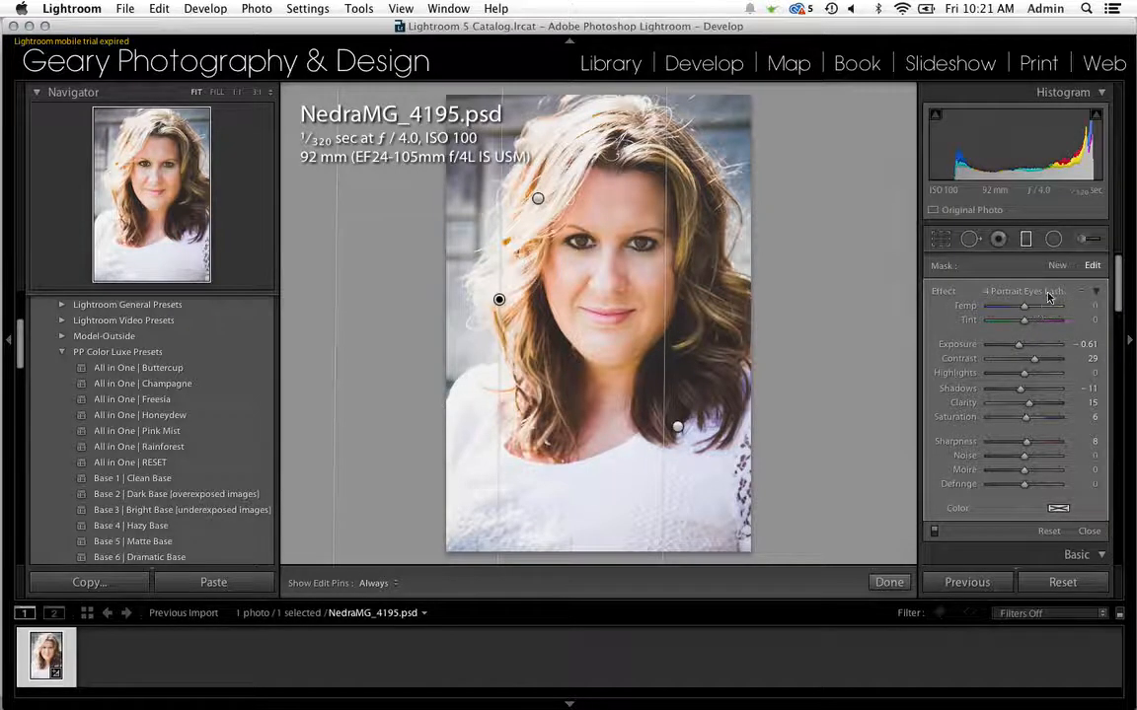
{"action": "left_click", "coordinate": [1017, 291]}
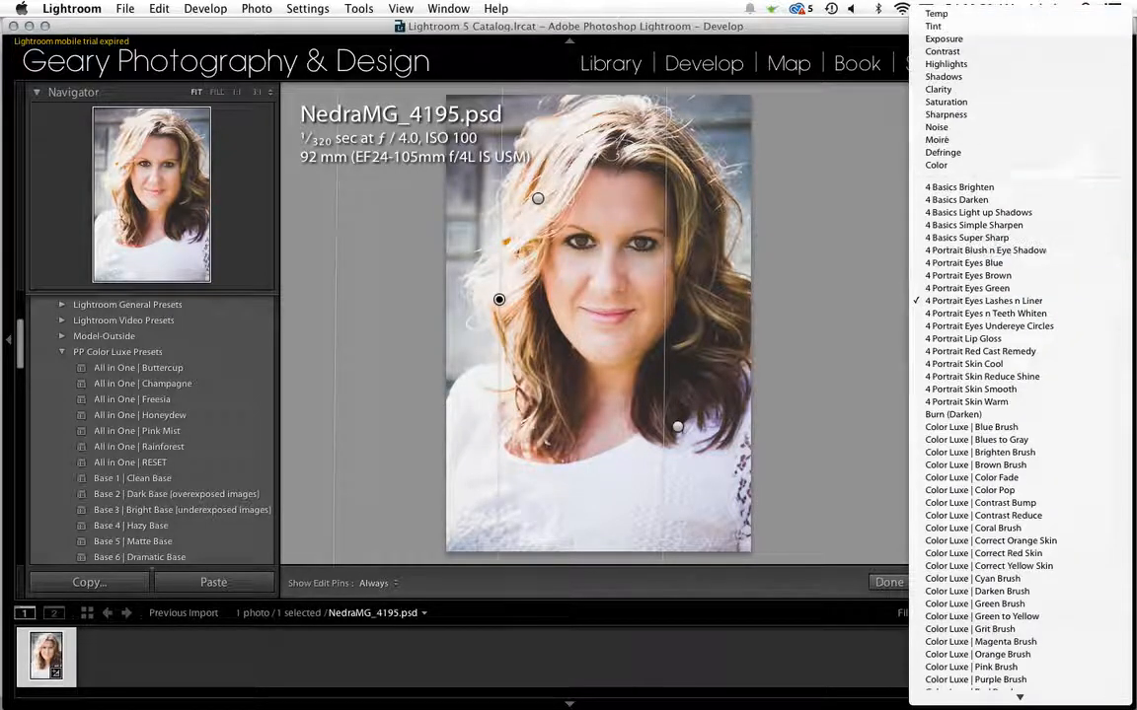
{"action": "left_click", "coordinate": [951, 44]}
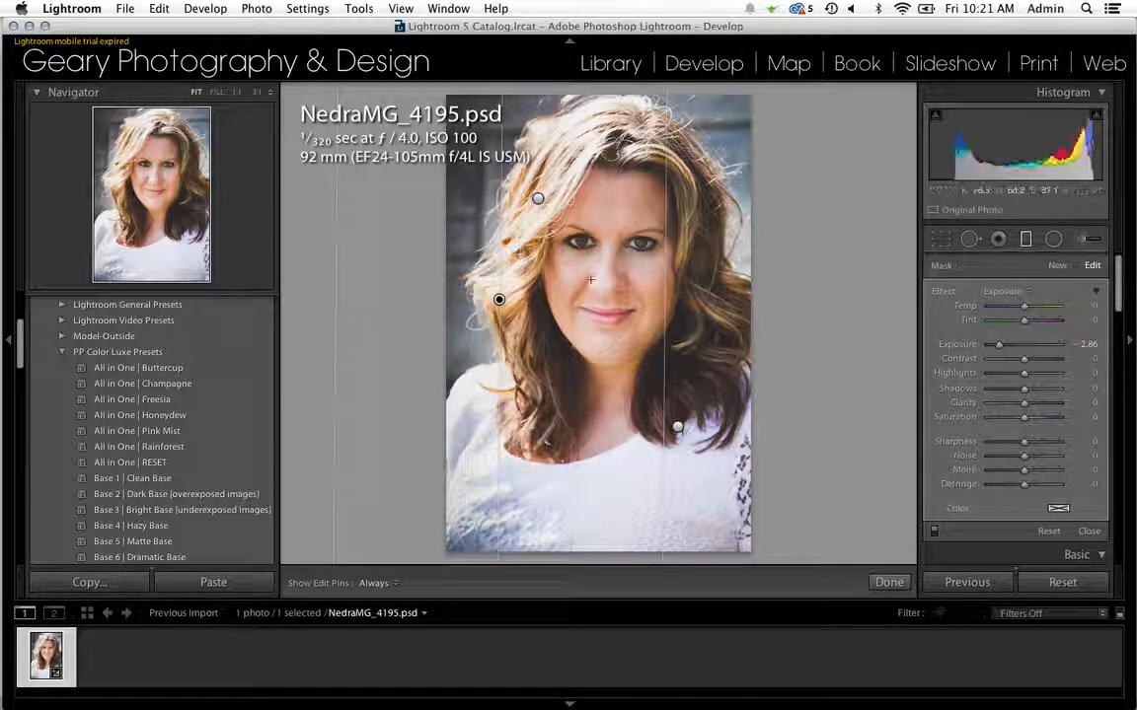
{"action": "left_click_drag", "start_coordinate": [998, 343], "coordinate": [1010, 349]}
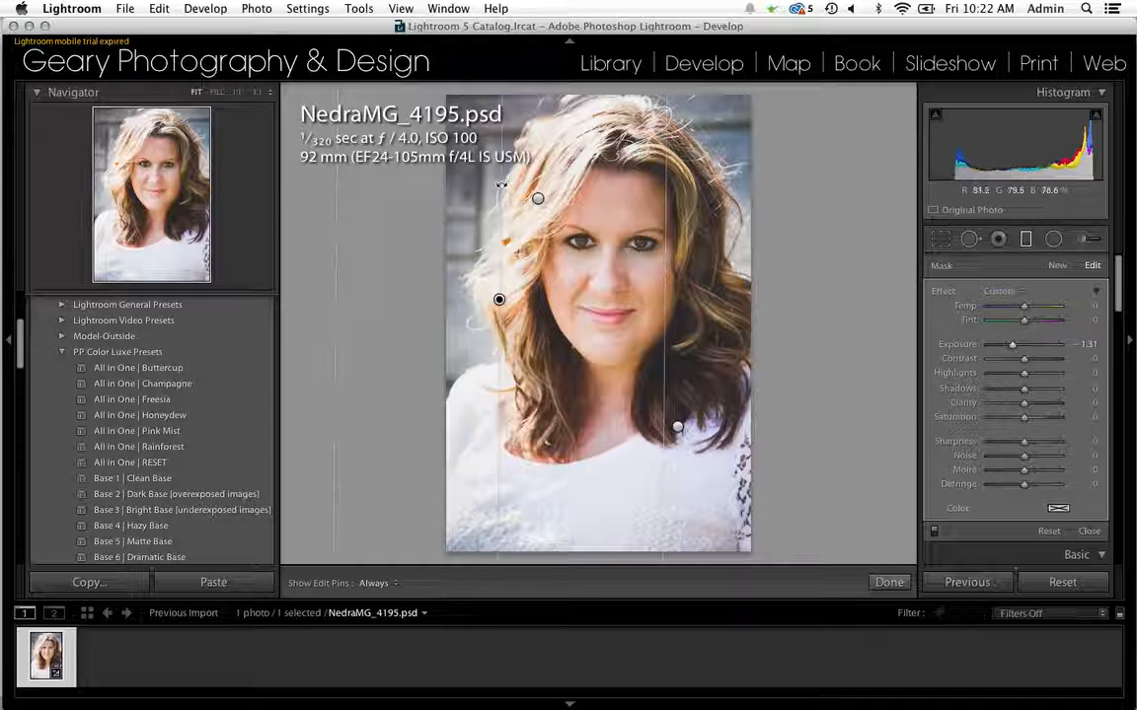
Tilt the graduated filter diagonally and move it down so it darkens the photo's lower-left corner.
{"action": "left_click", "coordinate": [498, 299]}
{"action": "mouse_move", "coordinate": [499, 236]}
{"action": "left_mouse_down"}
{"action": "mouse_move", "coordinate": [513, 235]}
{"action": "mouse_move", "coordinate": [486, 221]}
{"action": "left_mouse_up"}
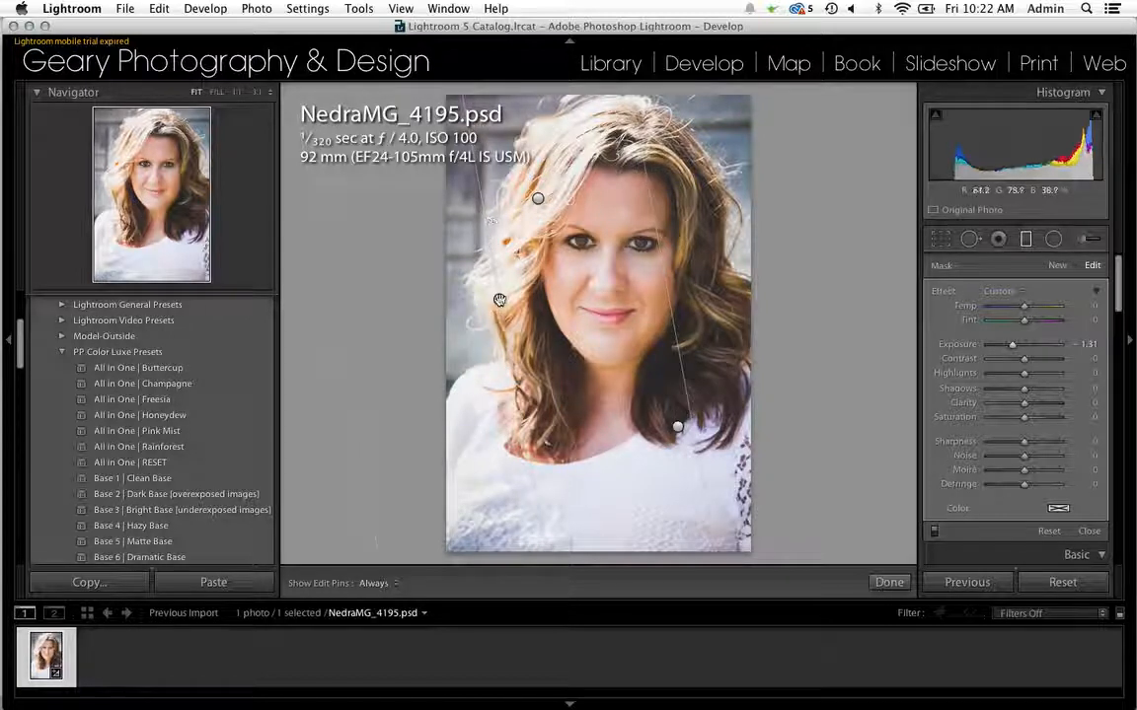
{"action": "left_click_drag", "start_coordinate": [508, 402], "coordinate": [517, 456]}
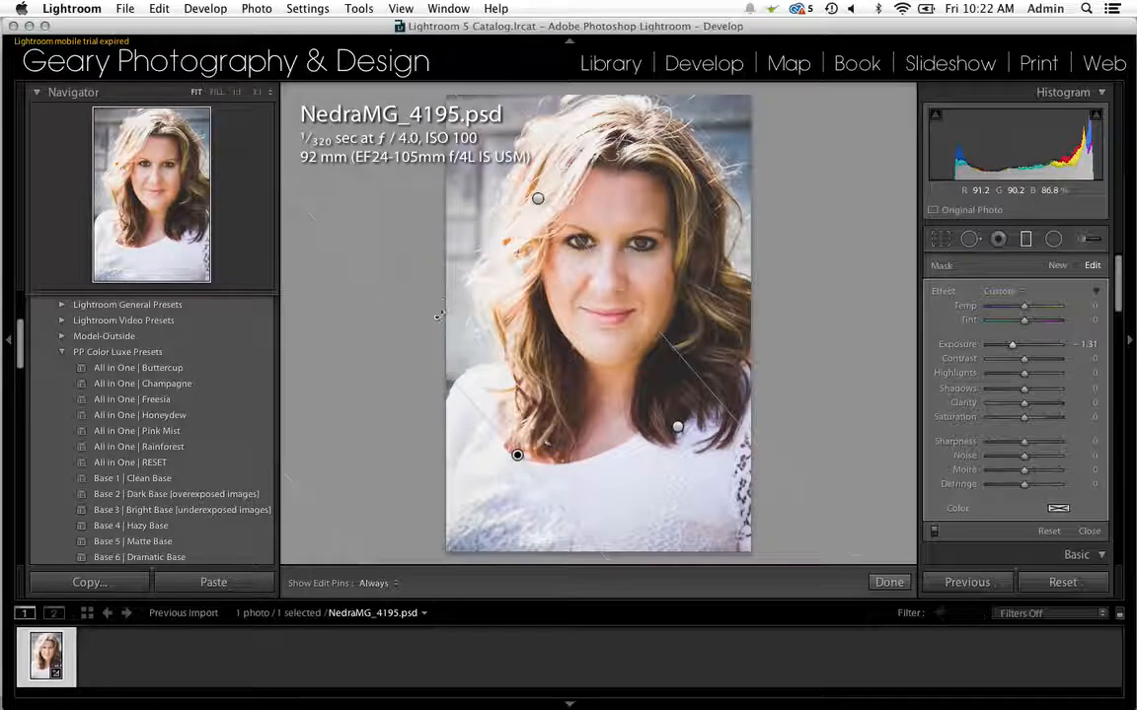
Add a second graduated filter with the 4 Portrait Eyes Lashes n Liner effect over the upper-left hair and background, then finish.
{"action": "left_click", "coordinate": [1056, 266]}
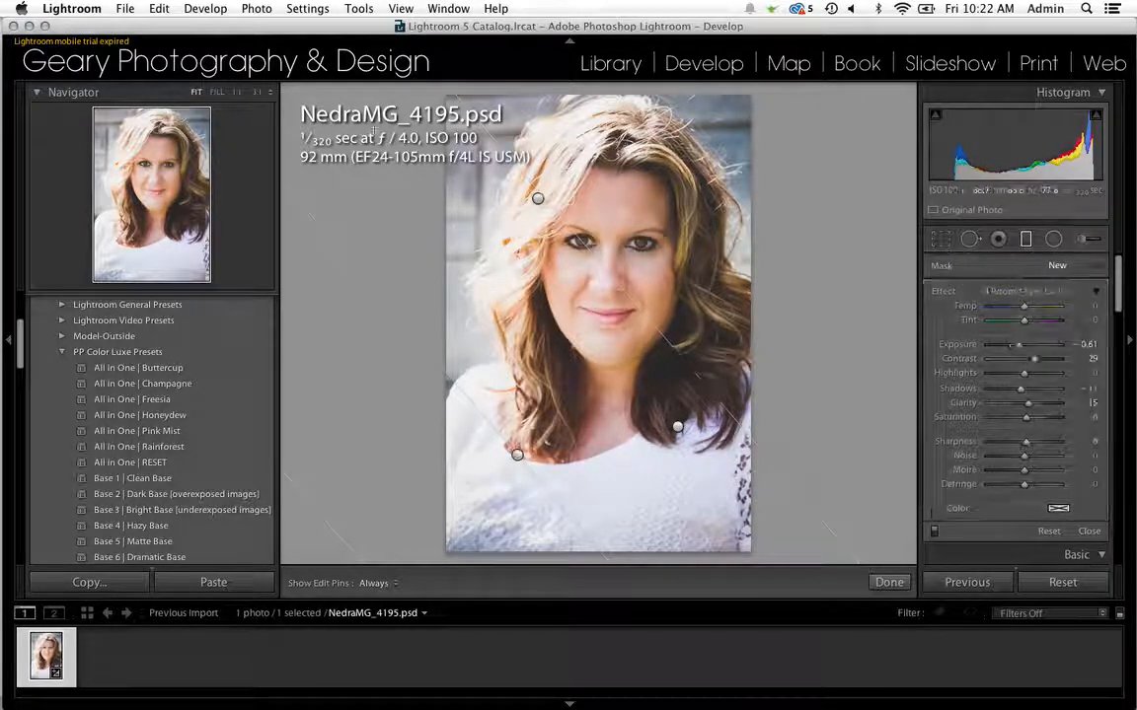
{"action": "mouse_move", "coordinate": [644, 285]}
{"action": "left_mouse_down"}
{"action": "mouse_move", "coordinate": [688, 310]}
{"action": "mouse_move", "coordinate": [735, 288]}
{"action": "left_mouse_up"}
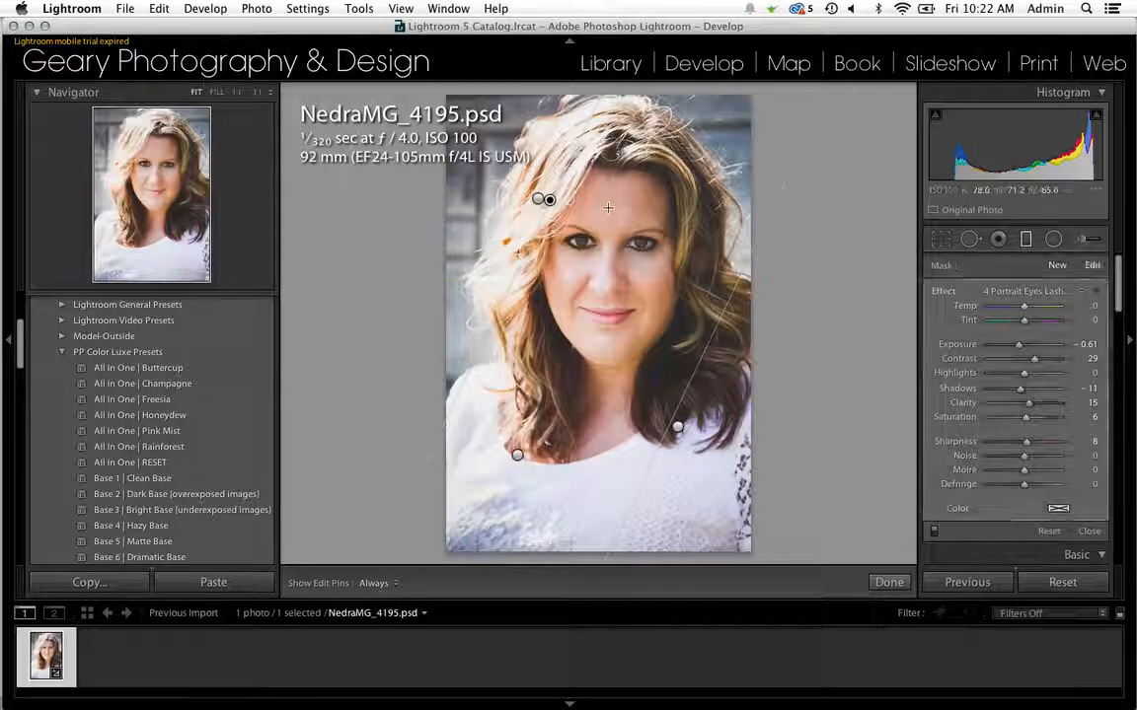
{"action": "left_click", "coordinate": [527, 183]}
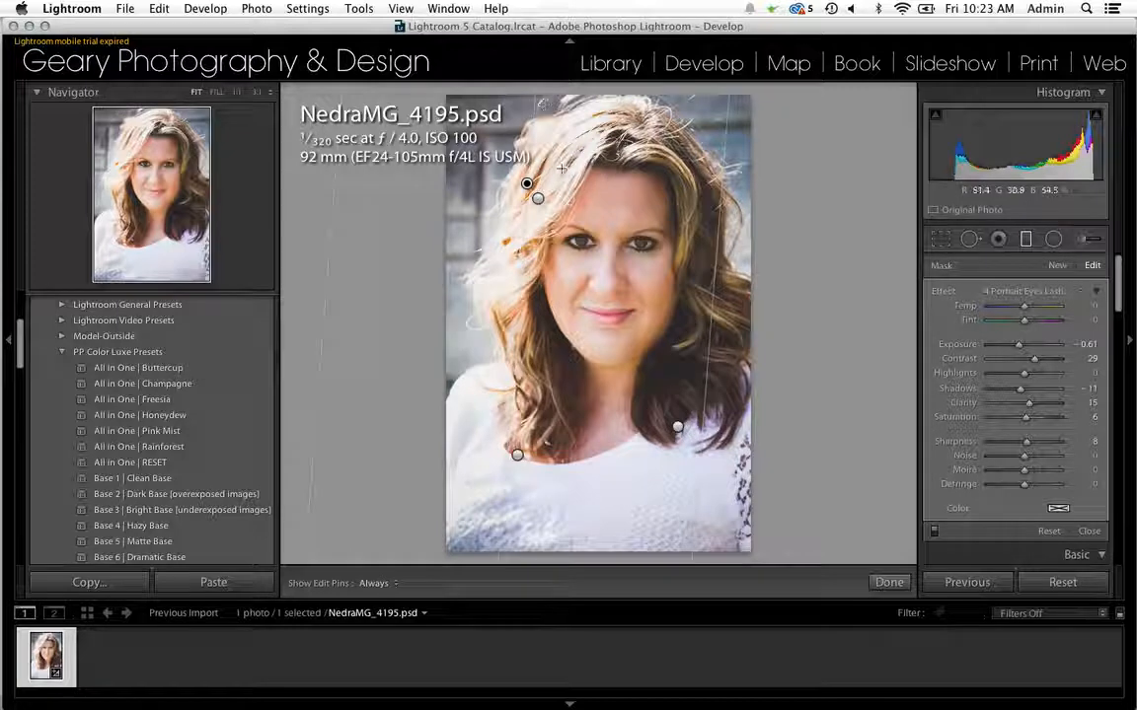
{"action": "left_click", "coordinate": [888, 582]}
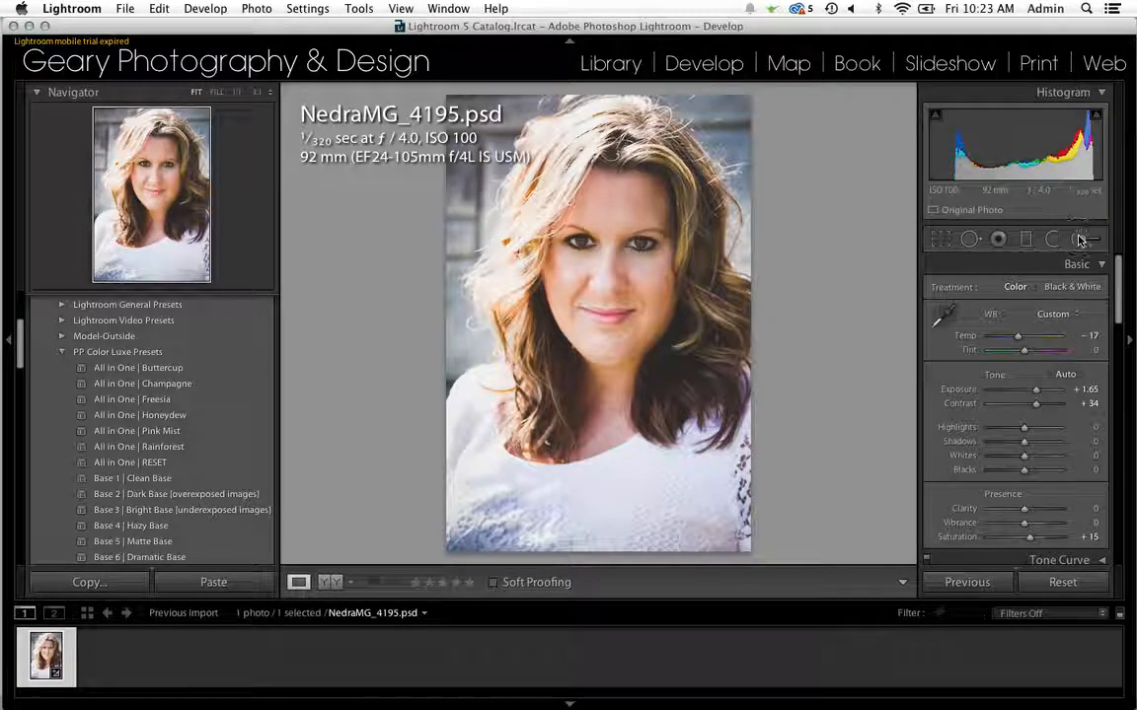
Set up a new Adjustment Brush mask with the 4 Basics Darken effect and expand its individual sliders.
{"action": "left_click", "coordinate": [970, 238]}
{"action": "key", "text": "k"}
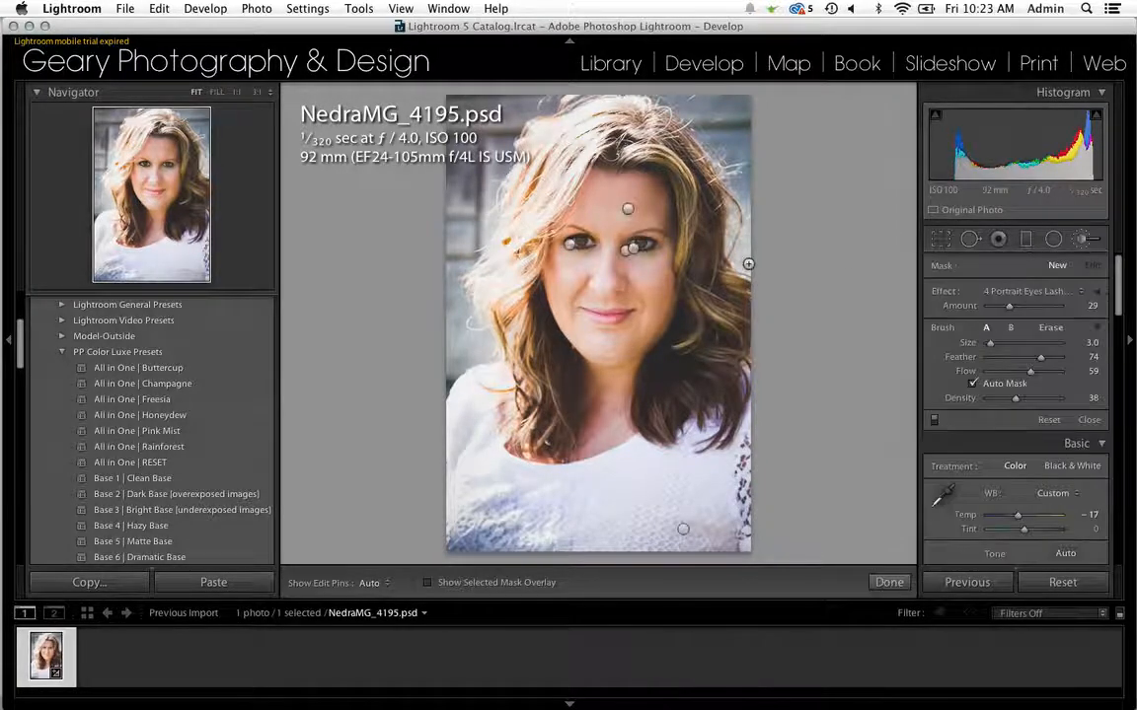
{"action": "left_click", "coordinate": [1096, 294]}
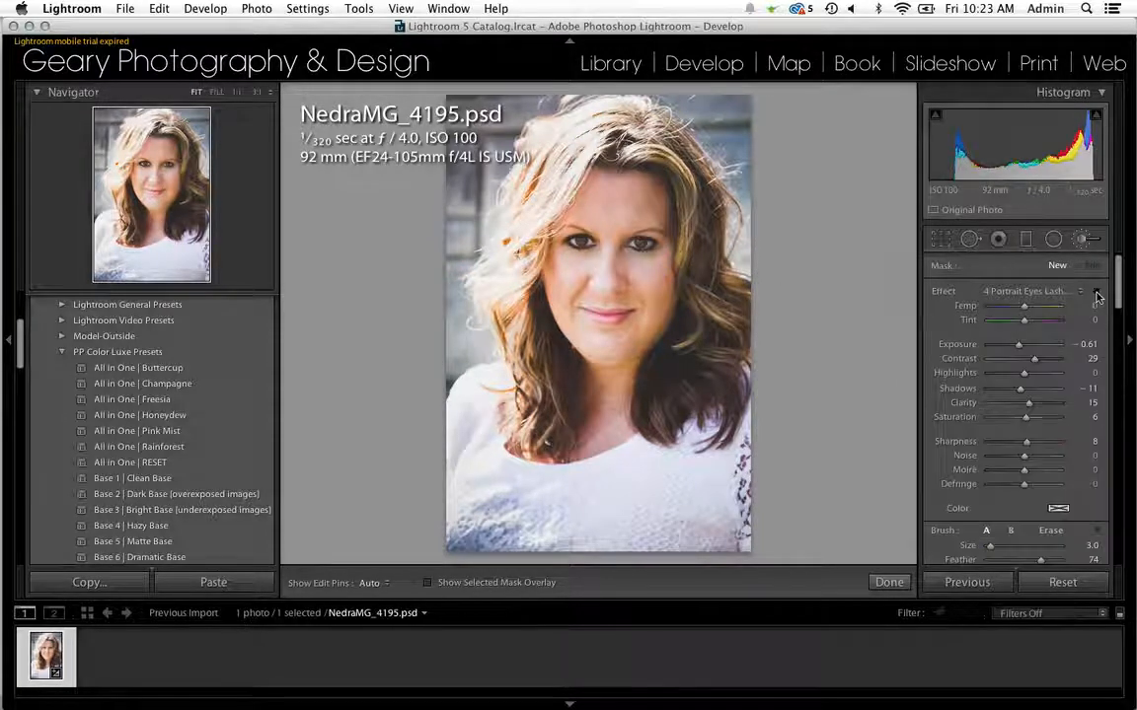
{"action": "left_click", "coordinate": [1084, 292]}
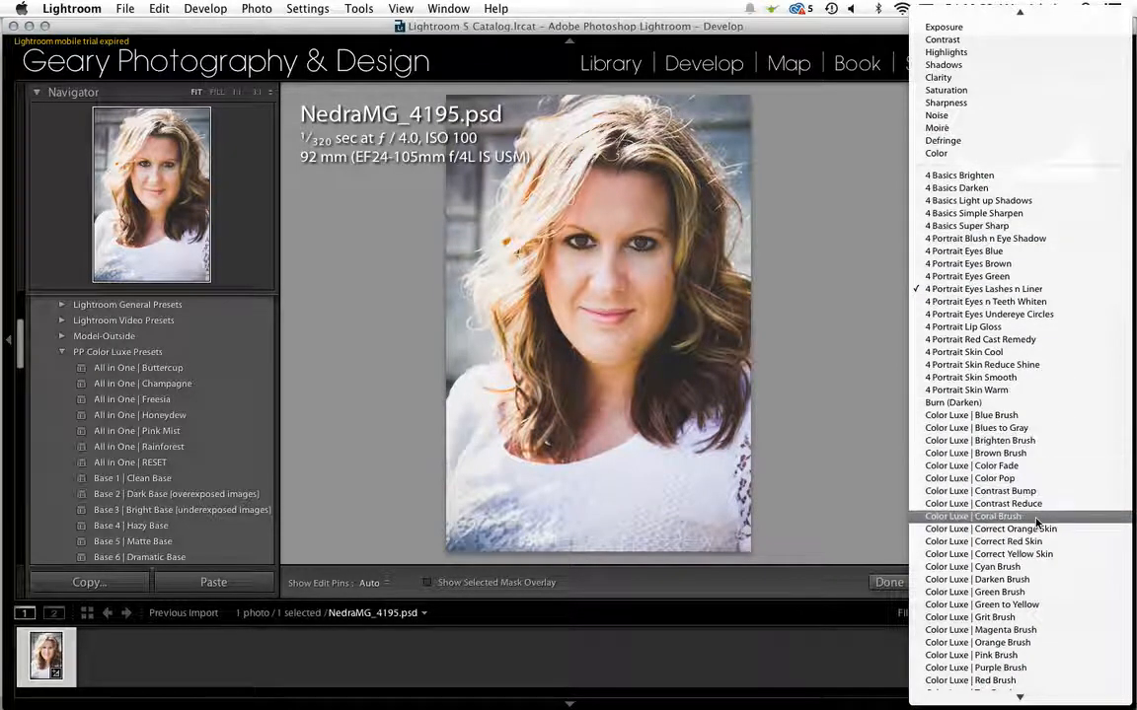
{"action": "scroll", "coordinate": [1036, 518], "scroll_direction": "down", "scroll_amount": 3}
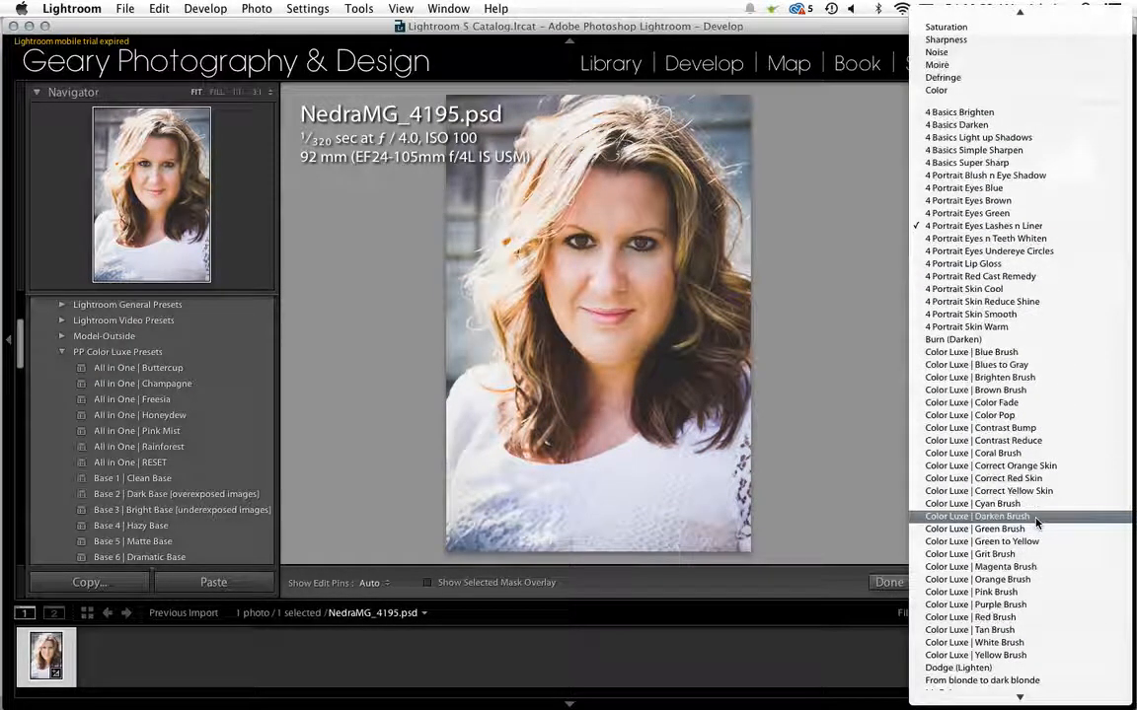
{"action": "left_click", "coordinate": [1012, 126]}
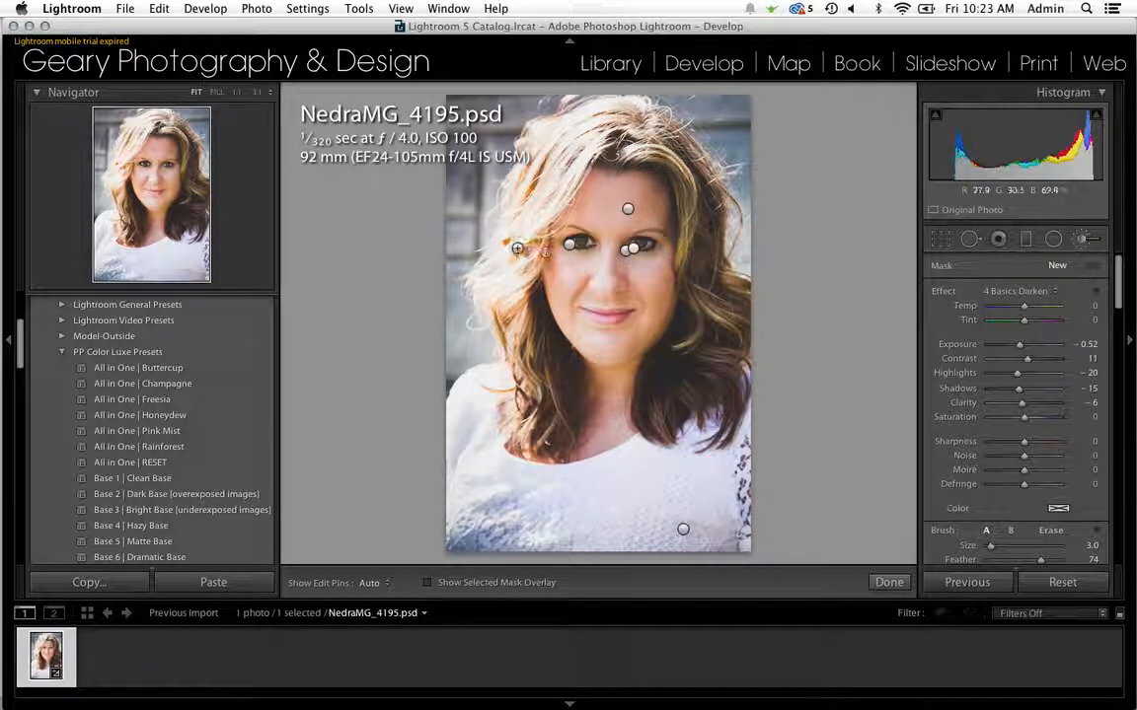
Paint the bright hair beside her right eye at brush size 15 and set the adjustment's Exposure to -0.92.
{"action": "key", "text": "bracketright"}
{"action": "key", "text": "bracketright"}
{"action": "key", "text": "bracketright"}
{"action": "key", "text": "bracketright"}
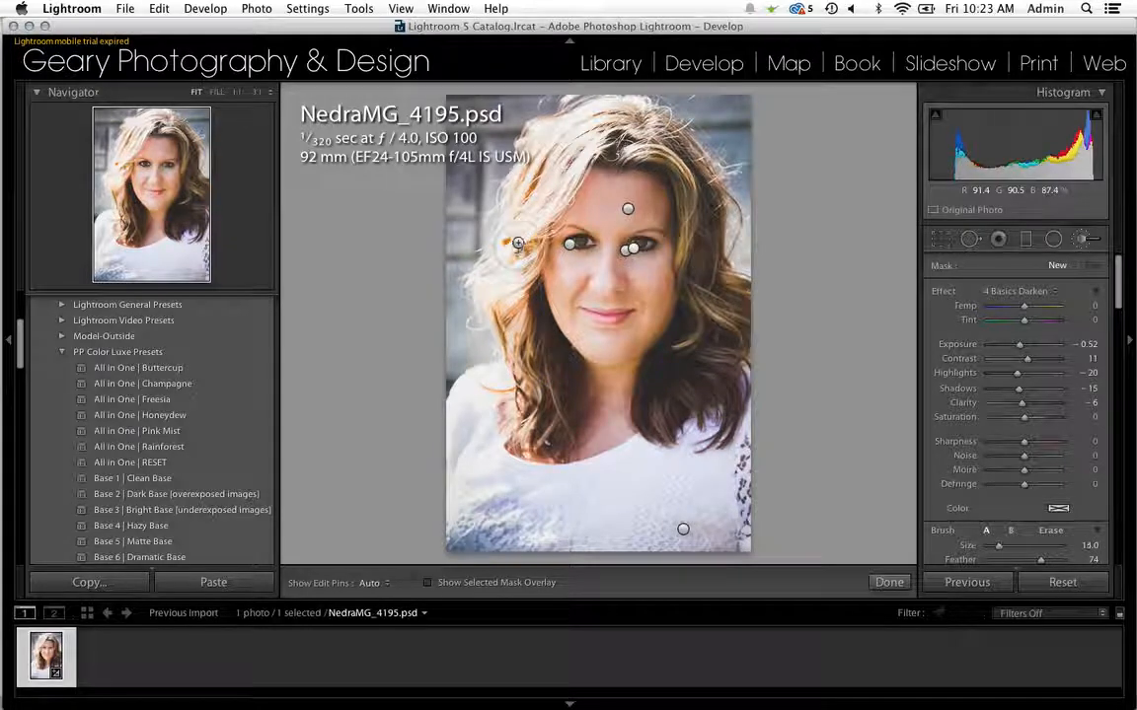
{"action": "key", "text": "h"}
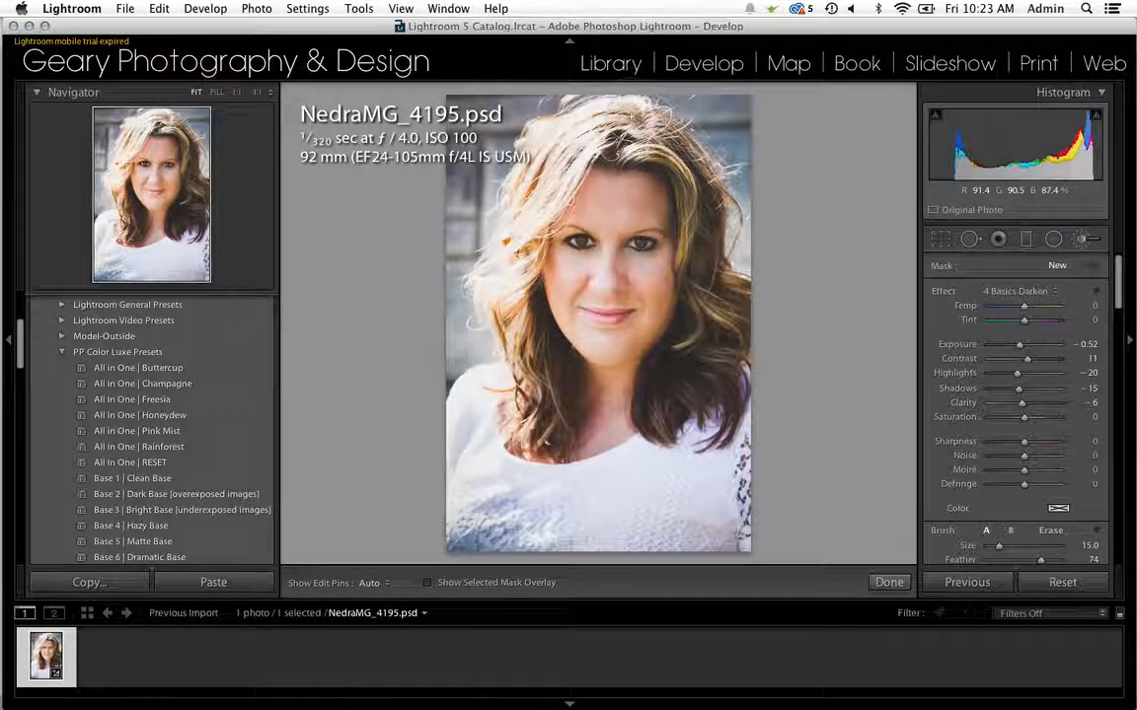
{"action": "left_click", "coordinate": [521, 236]}
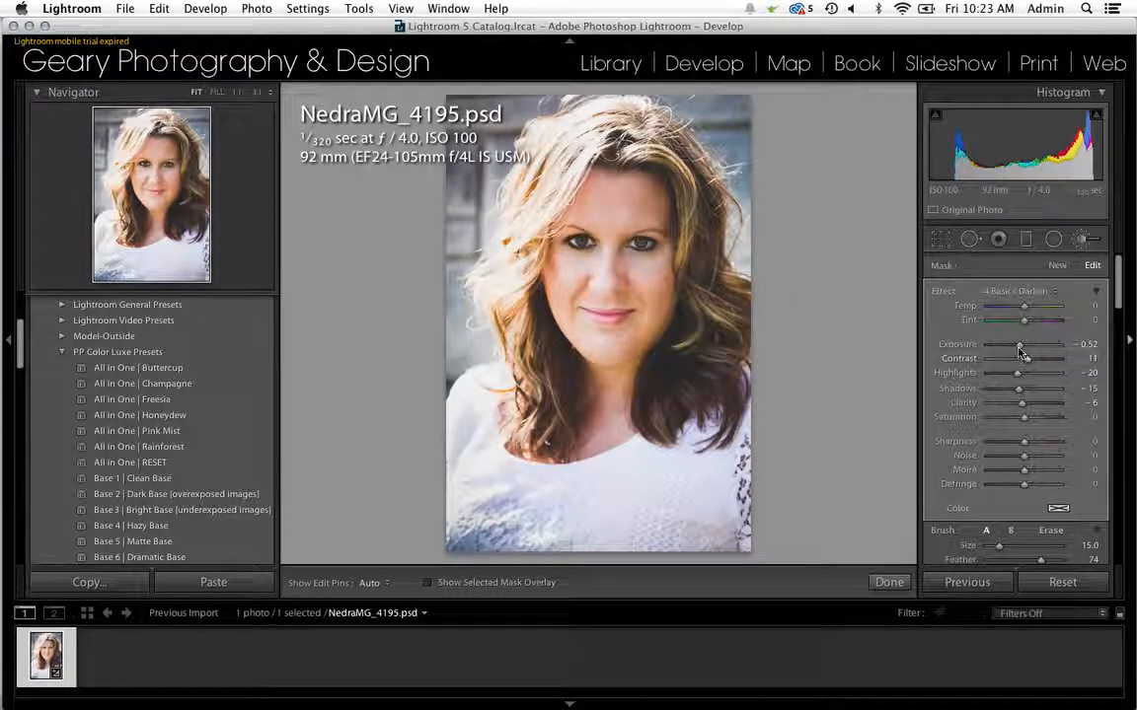
{"action": "left_click_drag", "start_coordinate": [1021, 352], "coordinate": [1014, 352]}
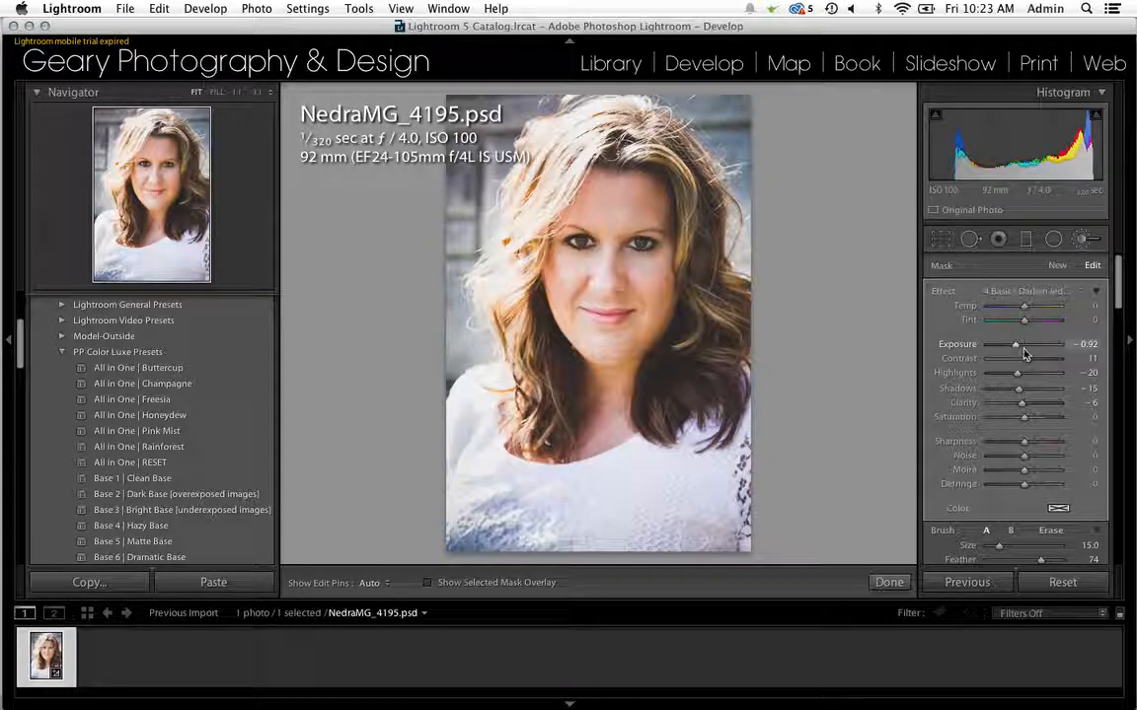
Set the hair darkening brush adjustment's Exposure to -2.34, Highlights to -60 and Contrast to 55, and finish it.
{"action": "left_click", "coordinate": [1015, 350]}
{"action": "left_click_drag", "start_coordinate": [1014, 350], "coordinate": [1002, 354]}
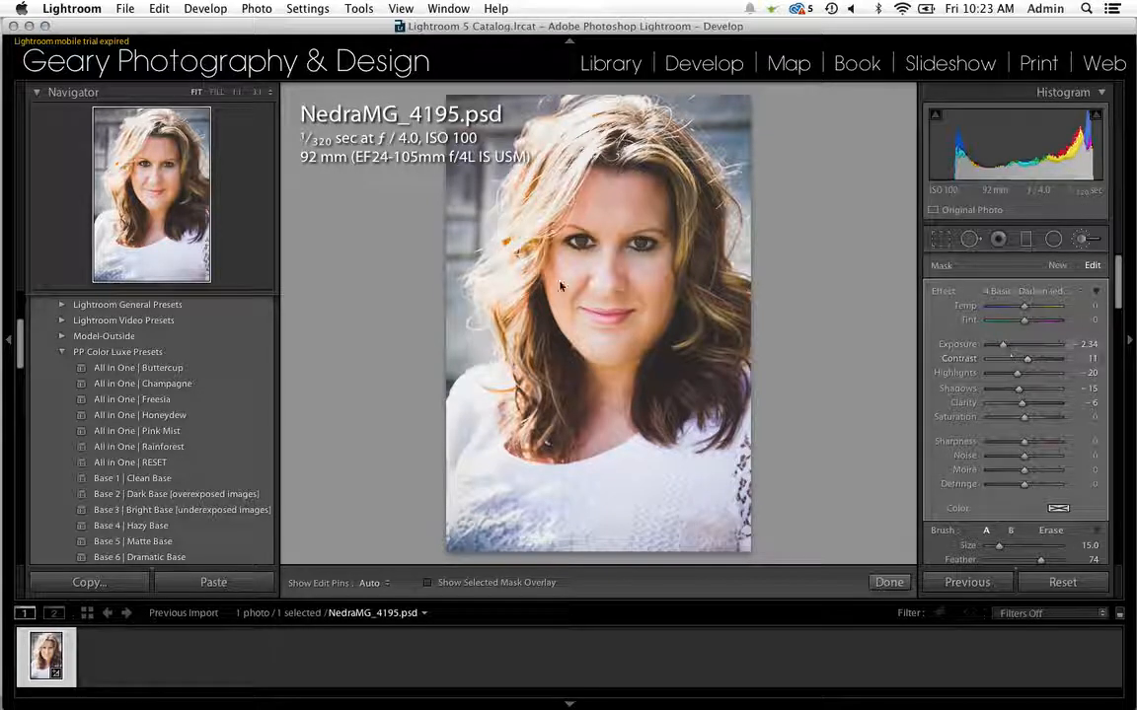
{"action": "key", "text": "h"}
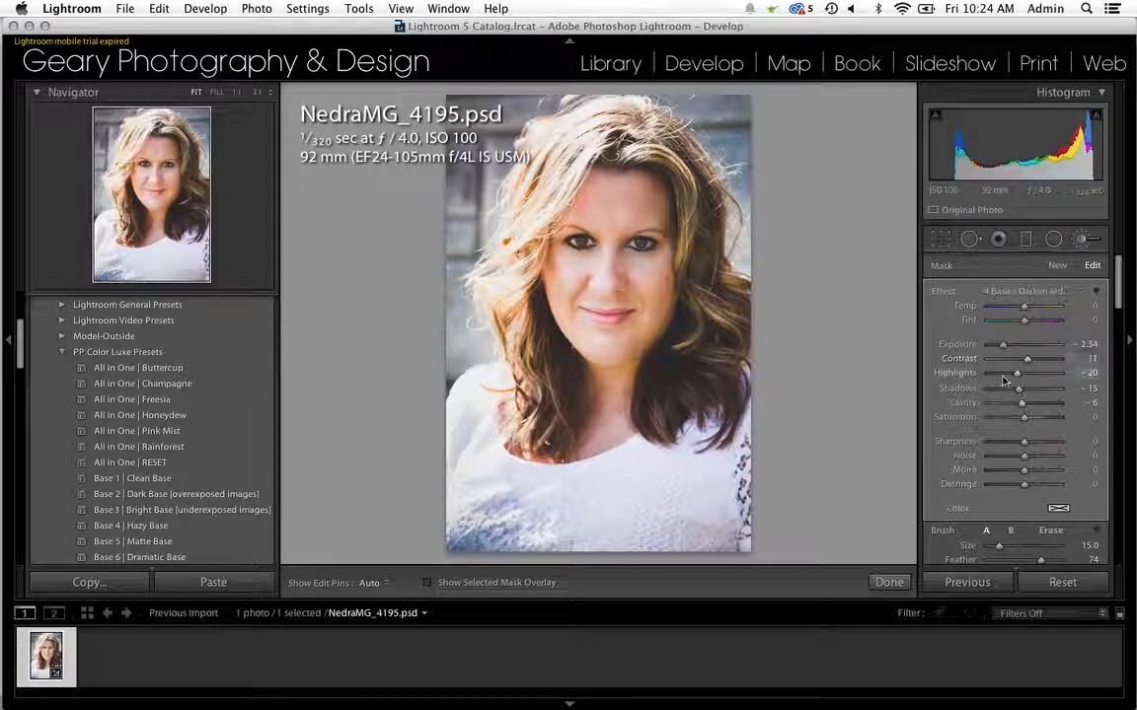
{"action": "left_click_drag", "start_coordinate": [1004, 380], "coordinate": [1001, 379]}
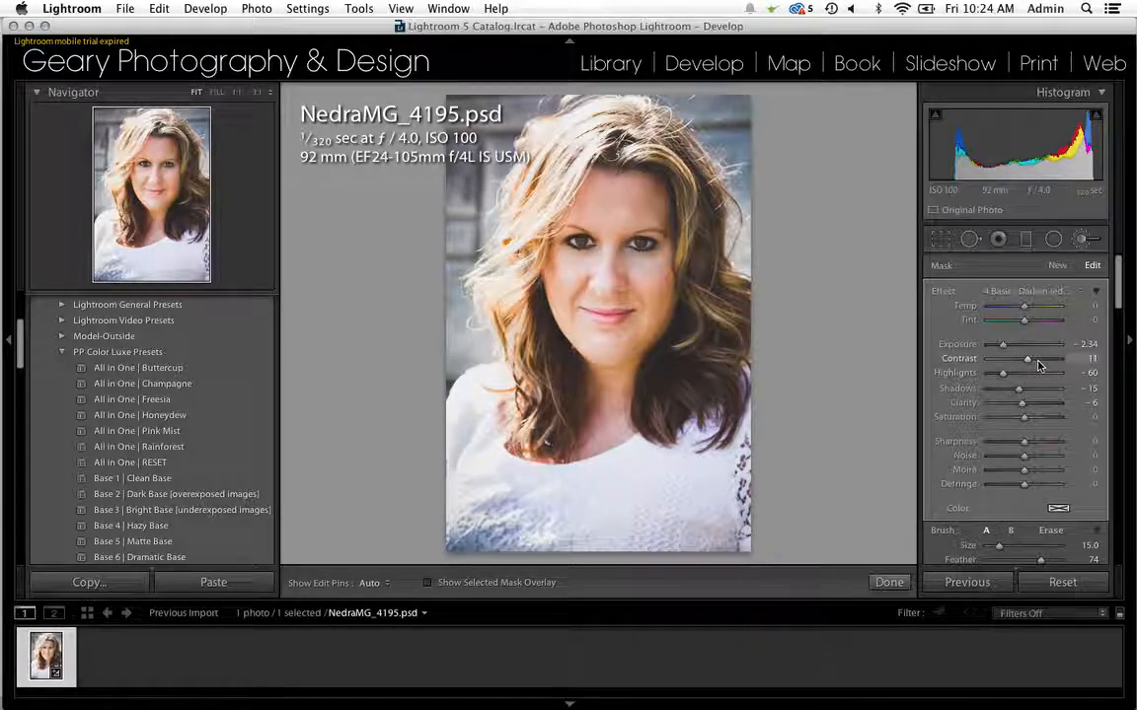
{"action": "left_click_drag", "start_coordinate": [1027, 364], "coordinate": [1044, 363]}
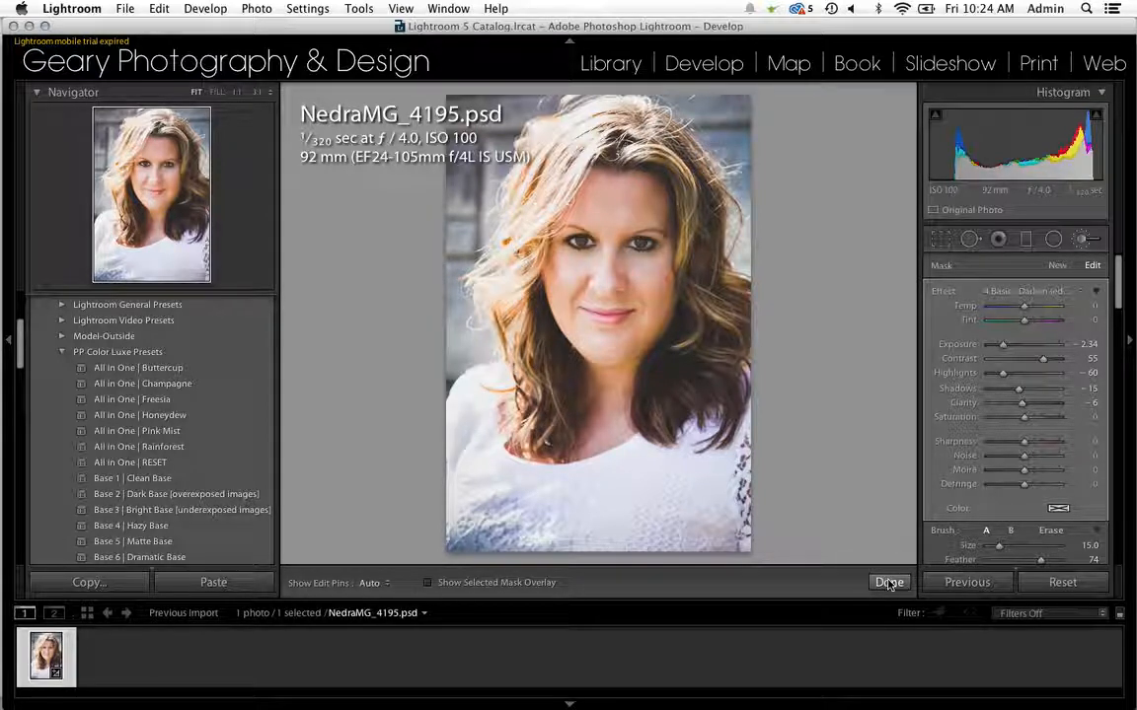
{"action": "left_click", "coordinate": [889, 583]}
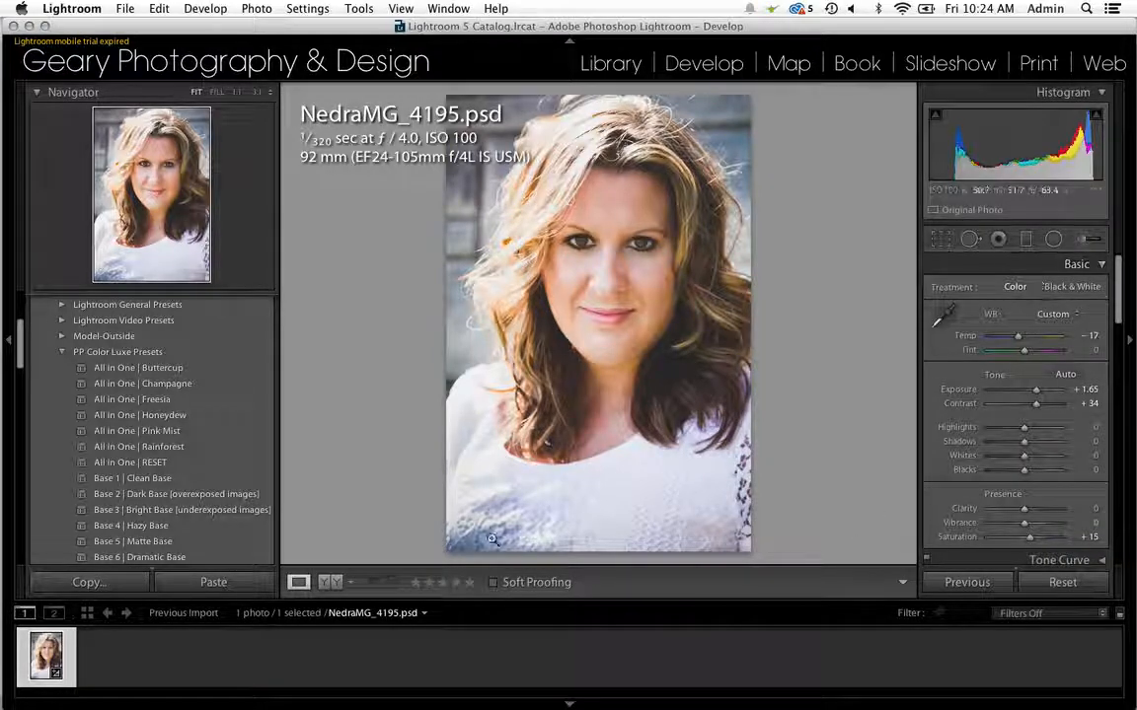
Paint the shirt's lower-left area with a new Color Luxe | White Brush adjustment and set its Exposure to 2.70.
{"action": "left_click", "coordinate": [1082, 241]}
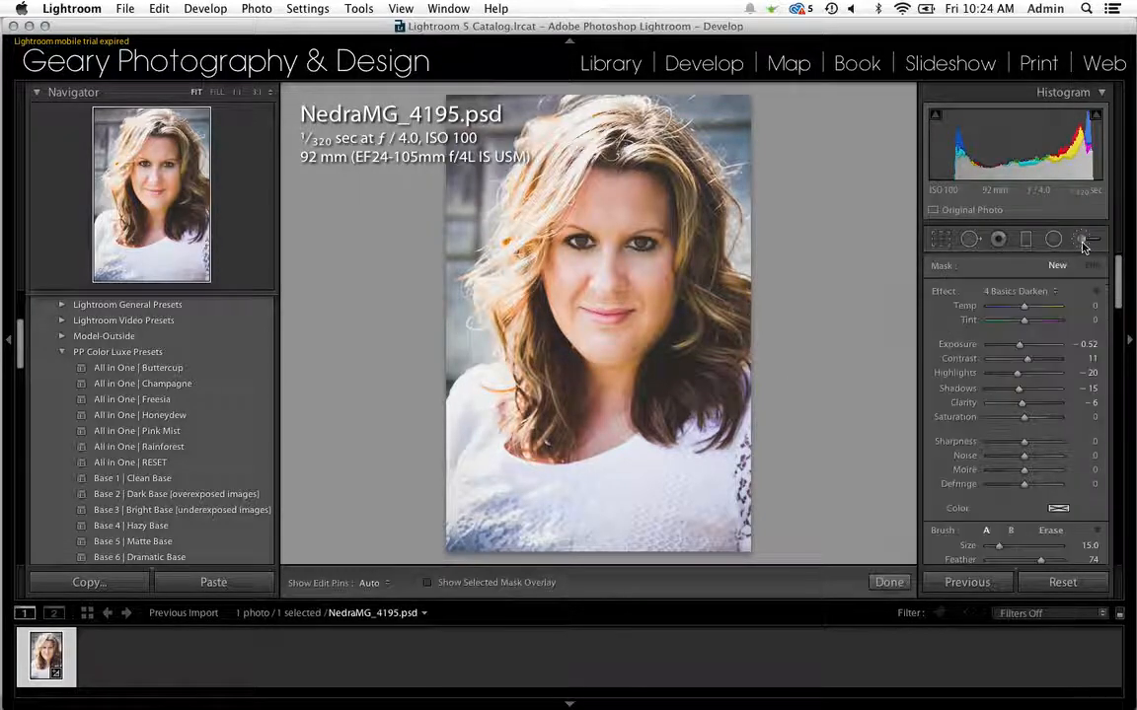
{"action": "left_click", "coordinate": [1055, 292]}
{"action": "scroll", "coordinate": [1026, 541], "scroll_direction": "down", "scroll_amount": 5}
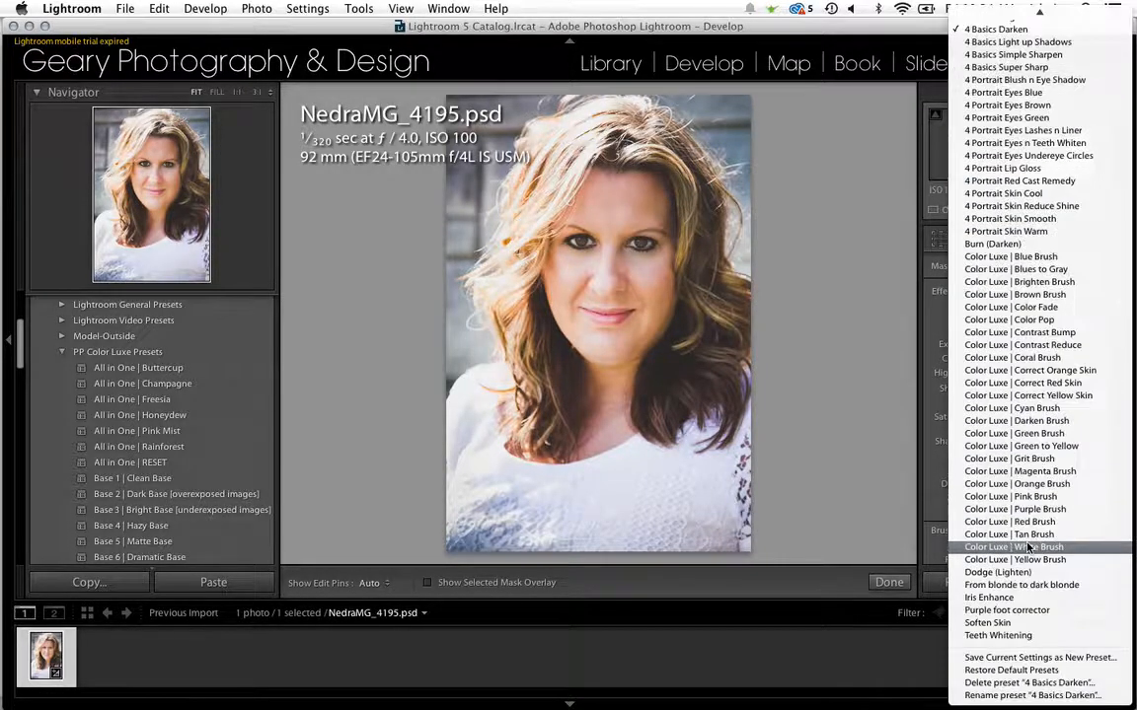
{"action": "left_click", "coordinate": [1027, 546]}
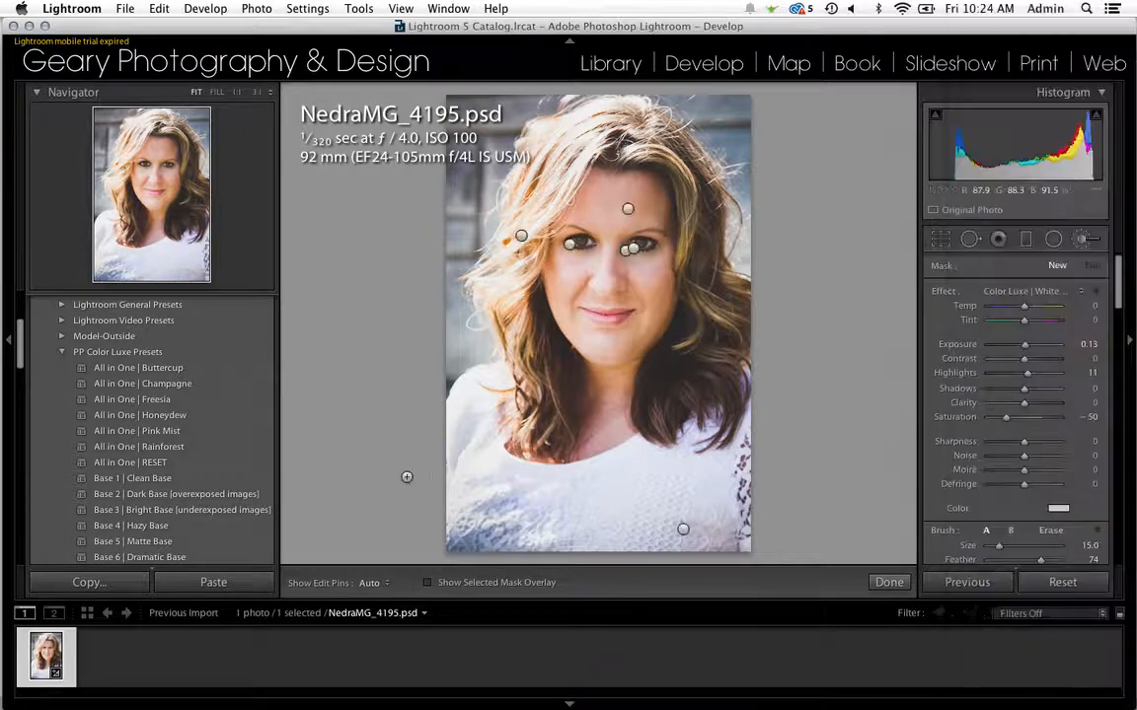
{"action": "key", "text": "h"}
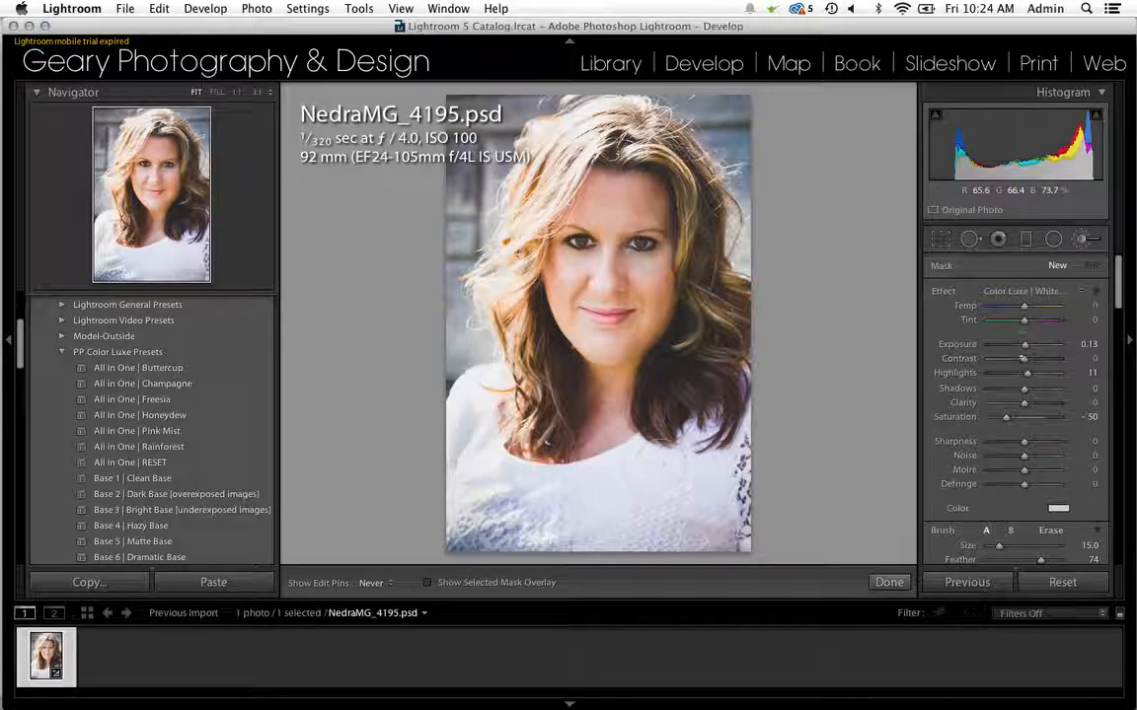
{"action": "left_click_drag", "start_coordinate": [1025, 345], "coordinate": [1048, 350]}
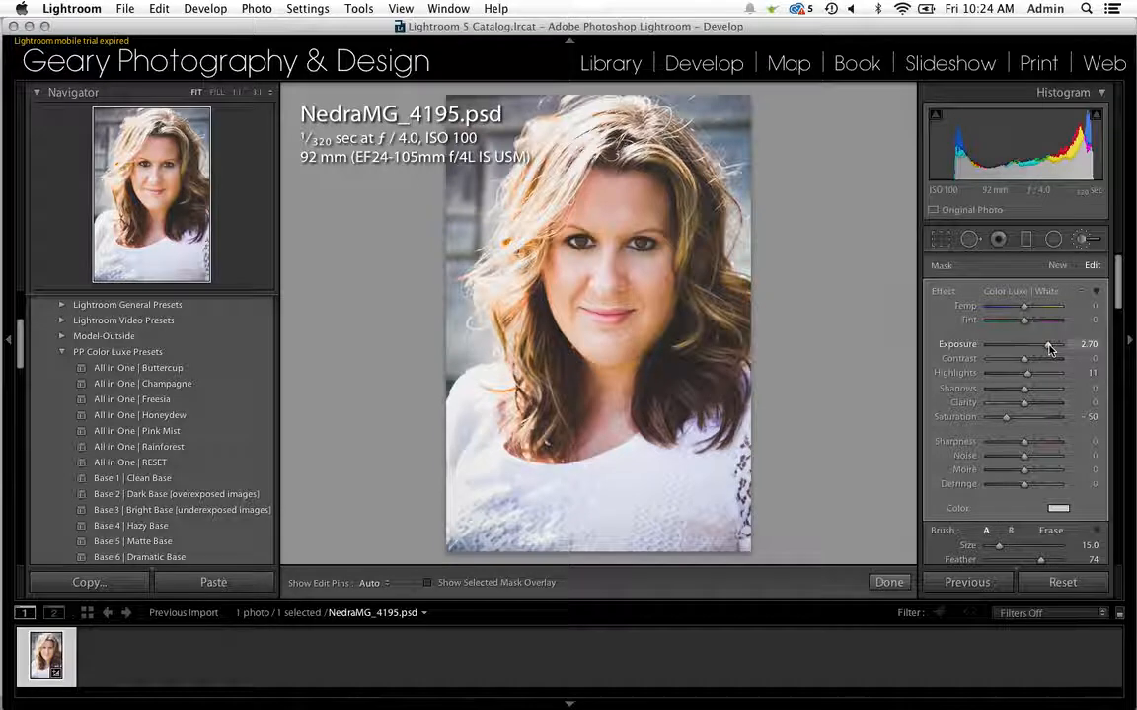
{"action": "left_click", "coordinate": [482, 538]}
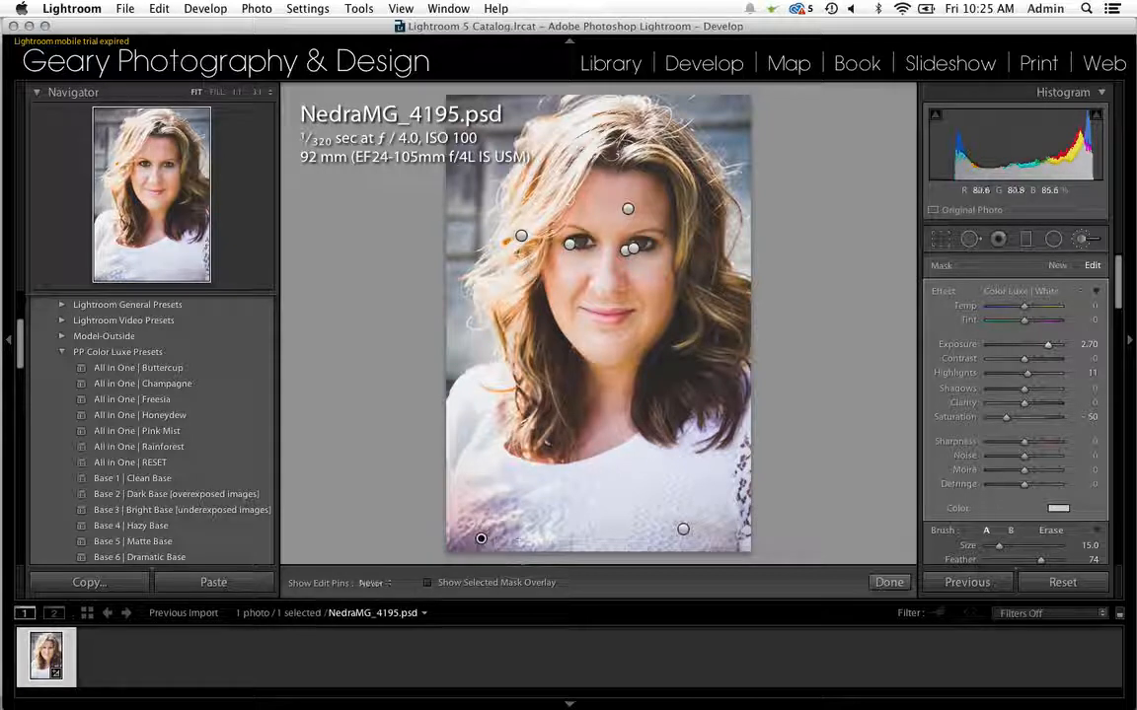
{"action": "key", "text": "h"}
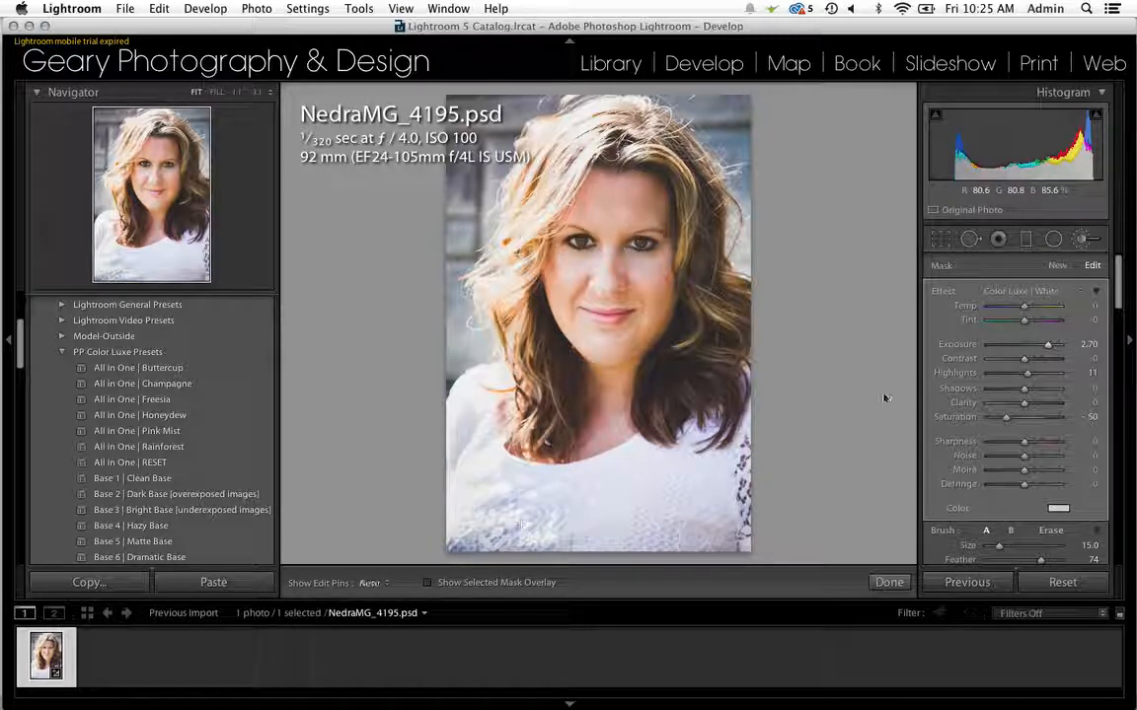
Set the white shirt adjustment's Saturation to -89, Contrast to -75, Shadows to 62 and Temp to 47, and finish it.
{"action": "left_click_drag", "start_coordinate": [1005, 416], "coordinate": [992, 418]}
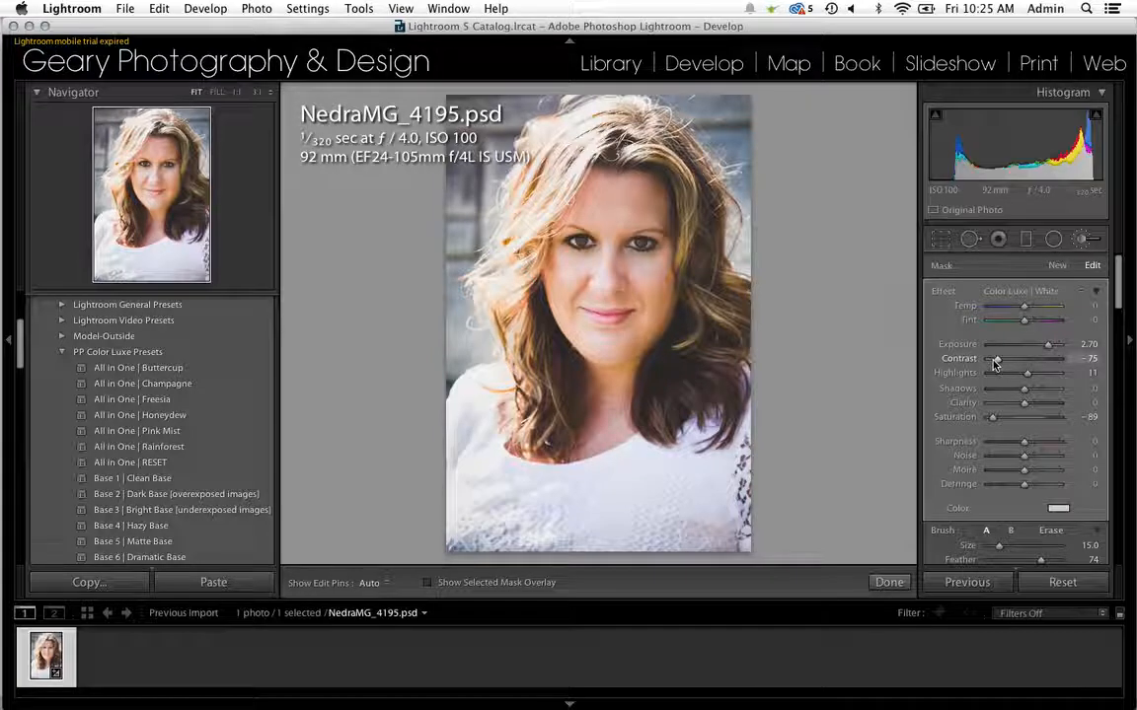
{"action": "left_click_drag", "start_coordinate": [1024, 388], "coordinate": [1054, 394]}
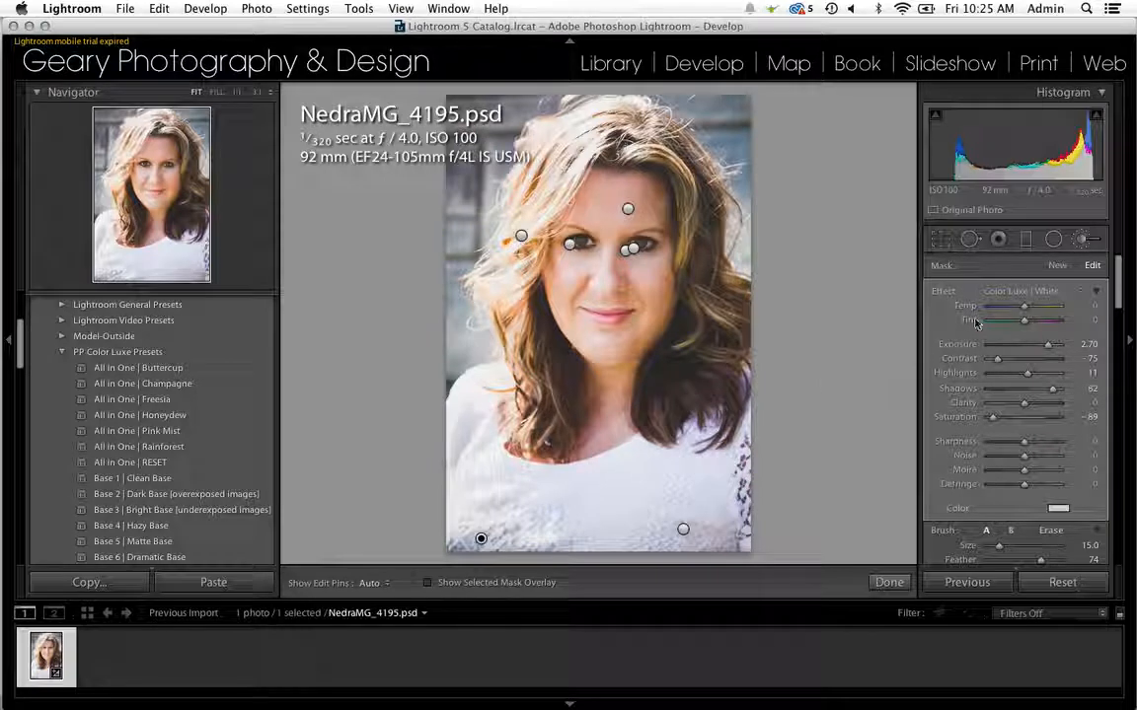
{"action": "left_click_drag", "start_coordinate": [1015, 311], "coordinate": [1041, 314]}
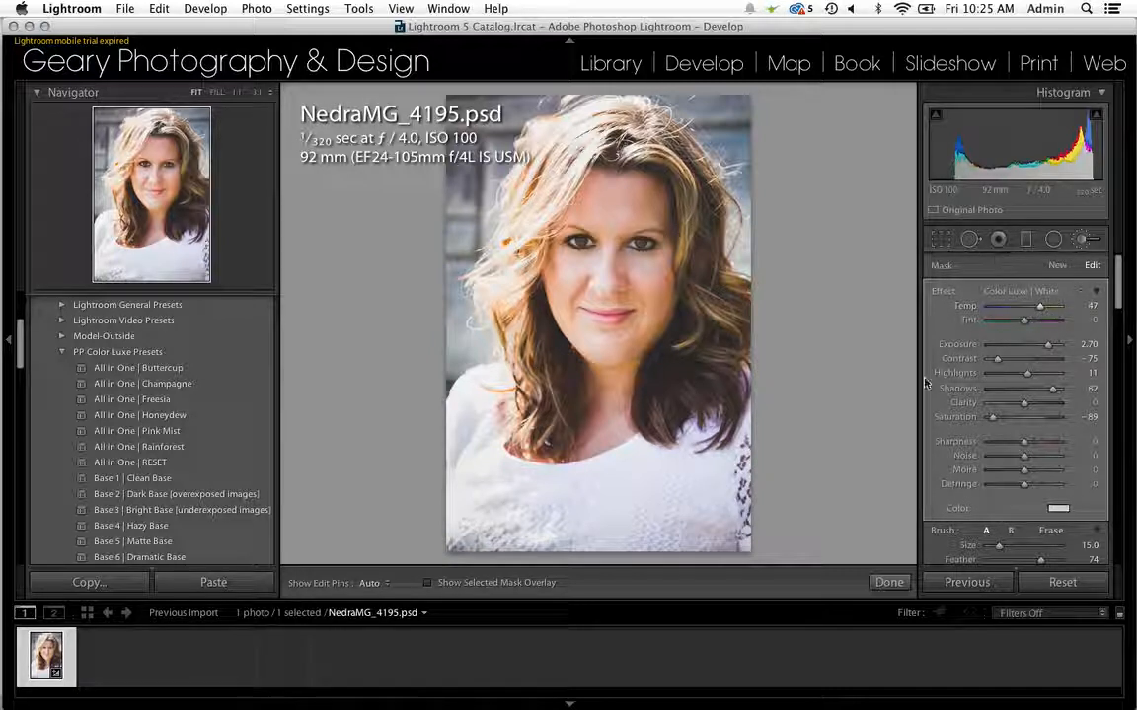
{"action": "left_click", "coordinate": [889, 583]}
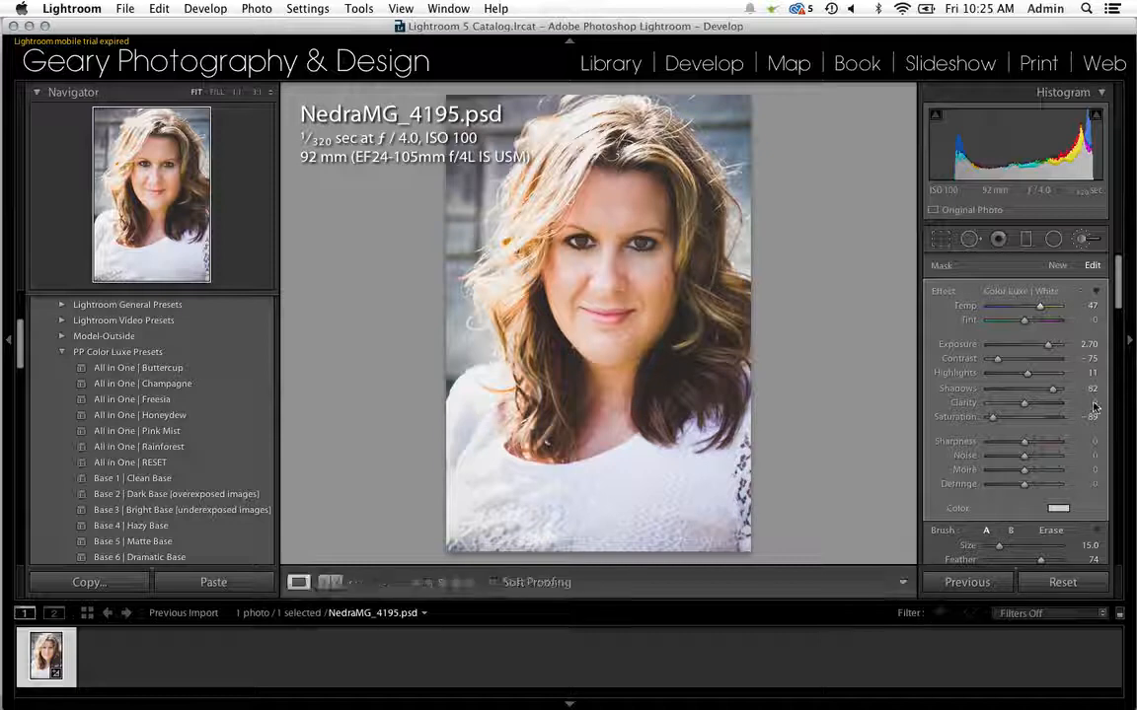
Select the graduated filter over the lower-left shirt and move it outward, just beyond the photo's lower-left edge.
{"action": "left_click", "coordinate": [1024, 242]}
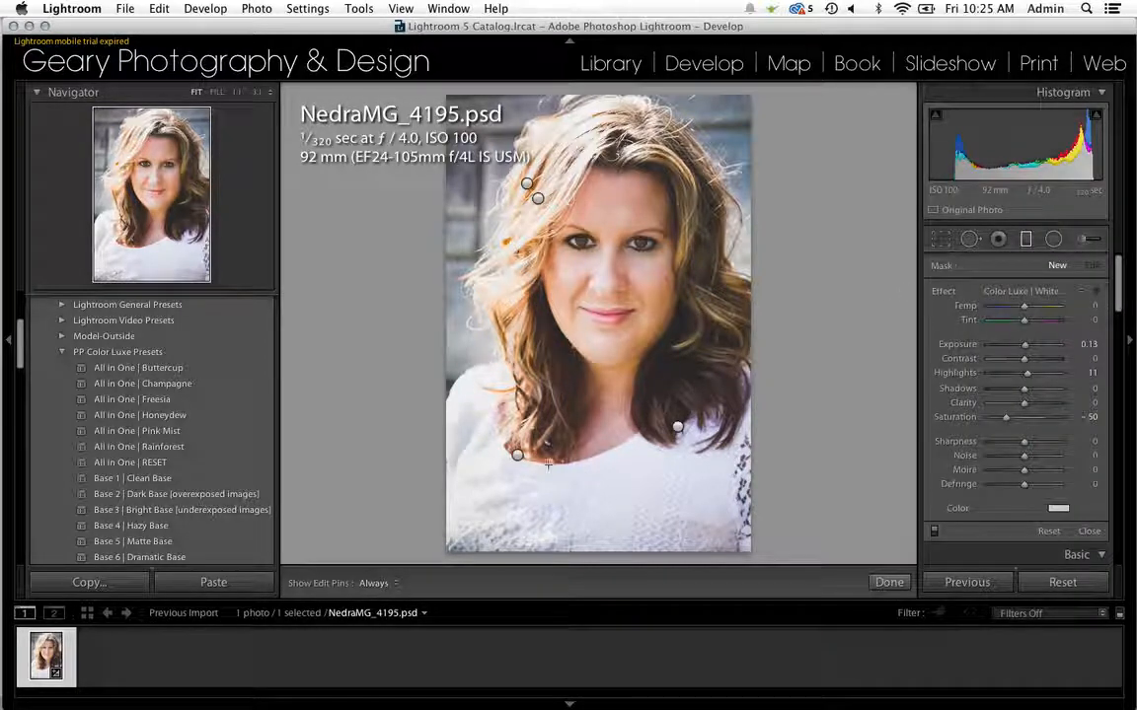
{"action": "left_click", "coordinate": [1026, 242]}
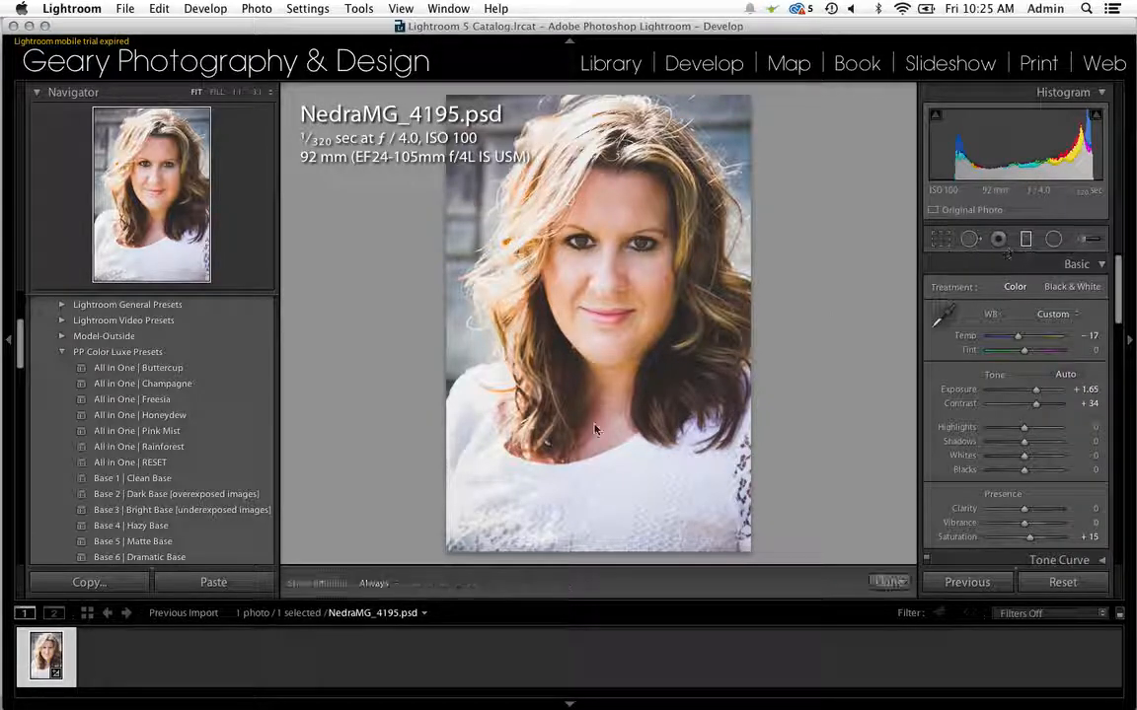
{"action": "left_click", "coordinate": [519, 454]}
{"action": "left_click", "coordinate": [519, 454]}
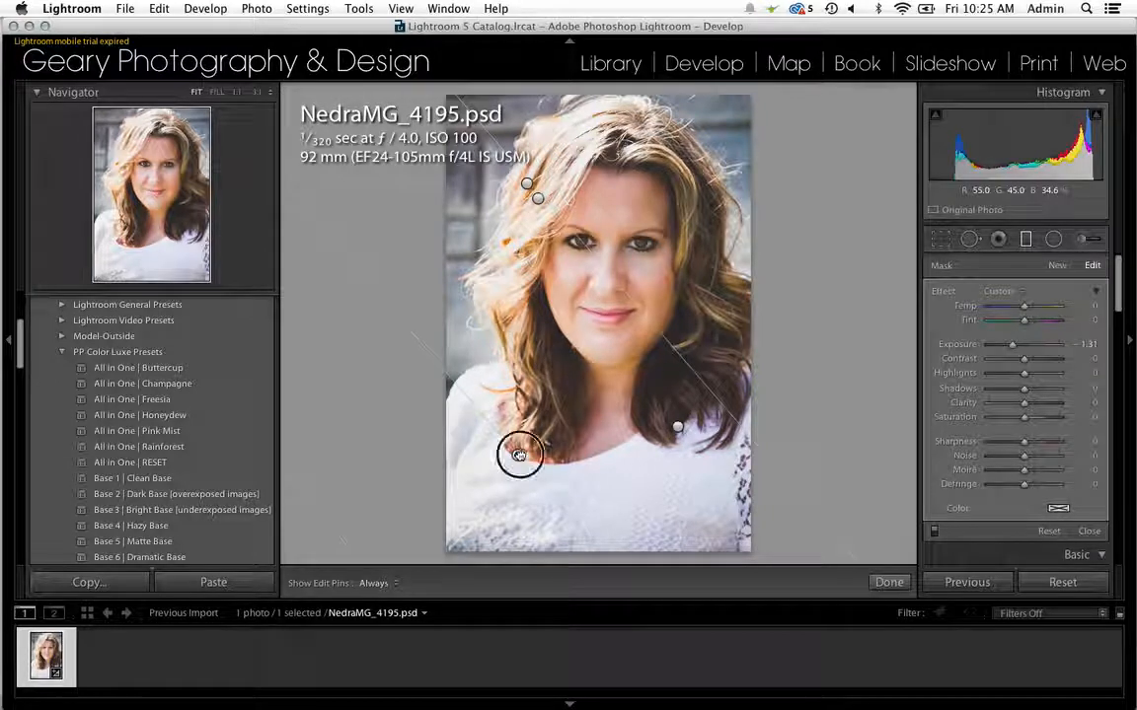
{"action": "left_click_drag", "start_coordinate": [519, 454], "coordinate": [428, 532]}
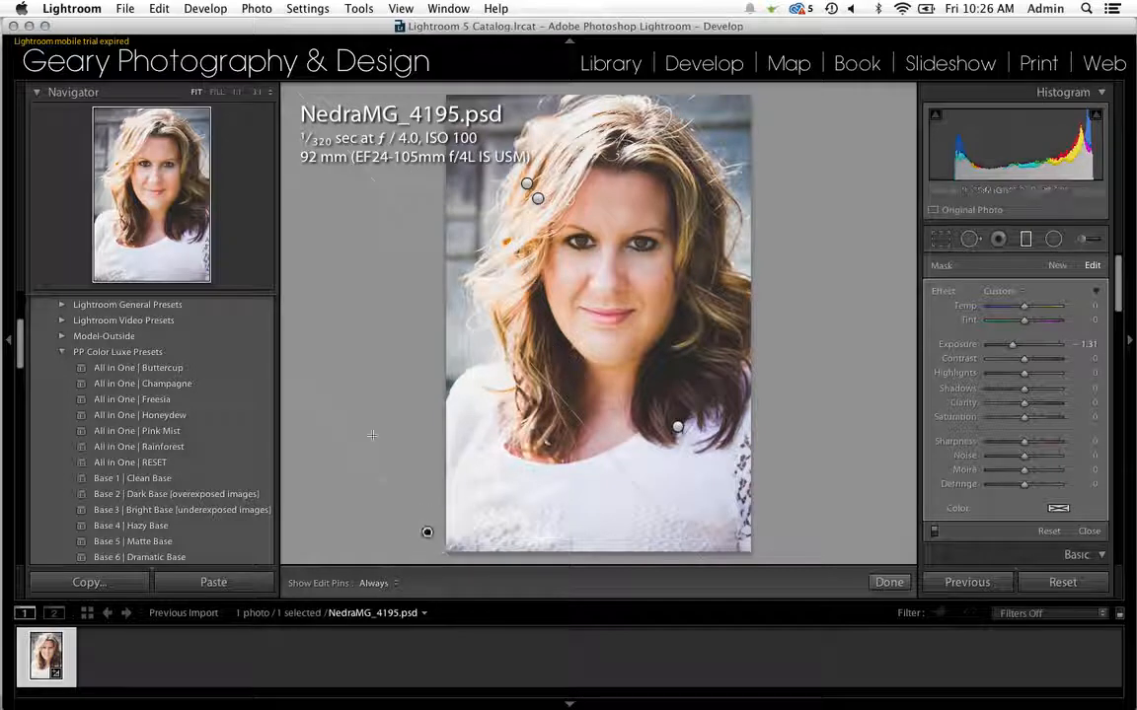
Tilt the lower-left graduated filter to a steeper angle, set its Highlights to -56 and finish.
{"action": "mouse_move", "coordinate": [335, 409]}
{"action": "left_mouse_down"}
{"action": "mouse_move", "coordinate": [383, 385]}
{"action": "mouse_move", "coordinate": [368, 388]}
{"action": "left_mouse_up"}
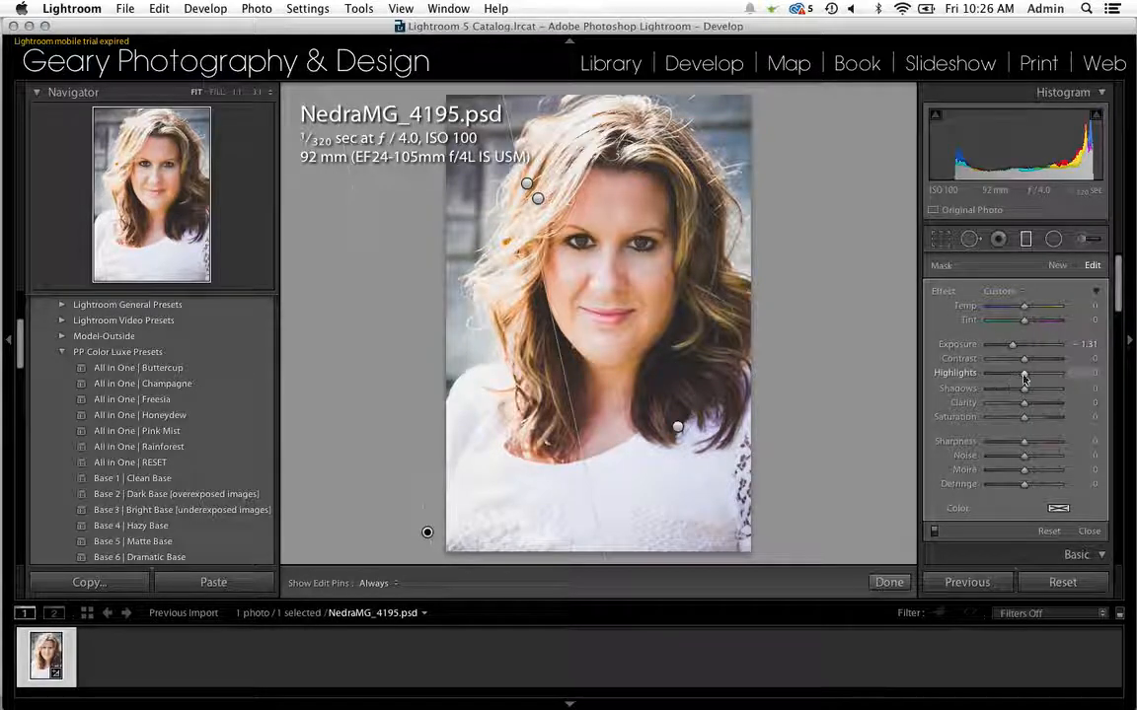
{"action": "left_click_drag", "start_coordinate": [1024, 378], "coordinate": [1006, 379]}
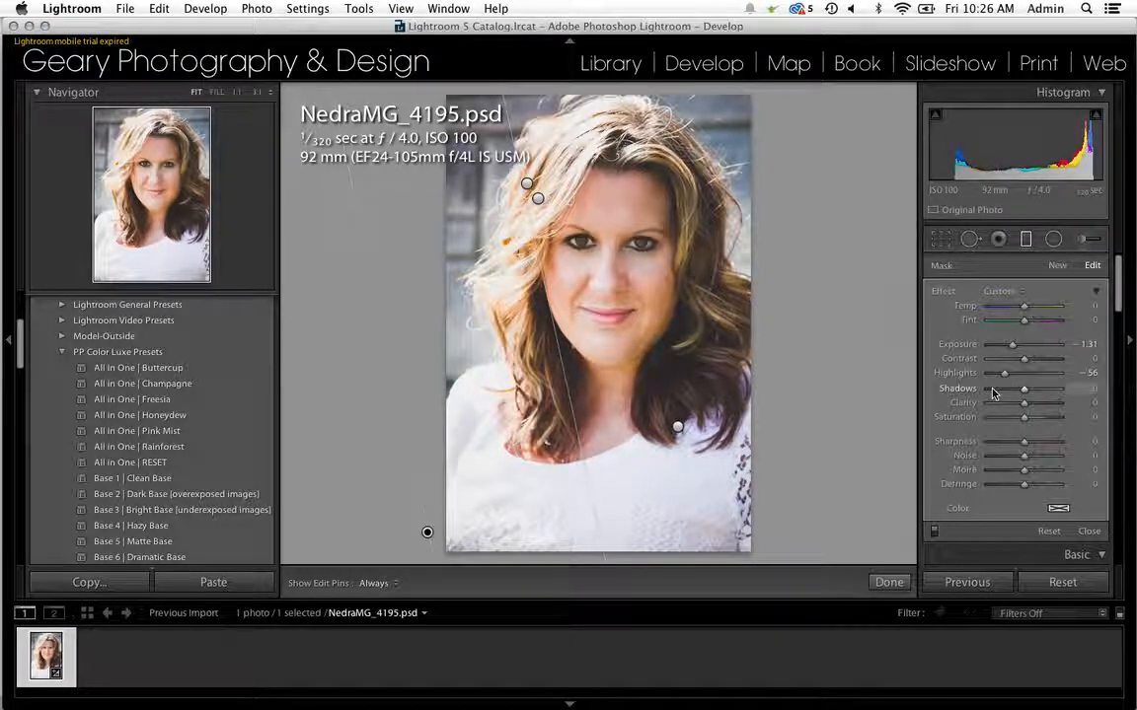
{"action": "left_click", "coordinate": [890, 583]}
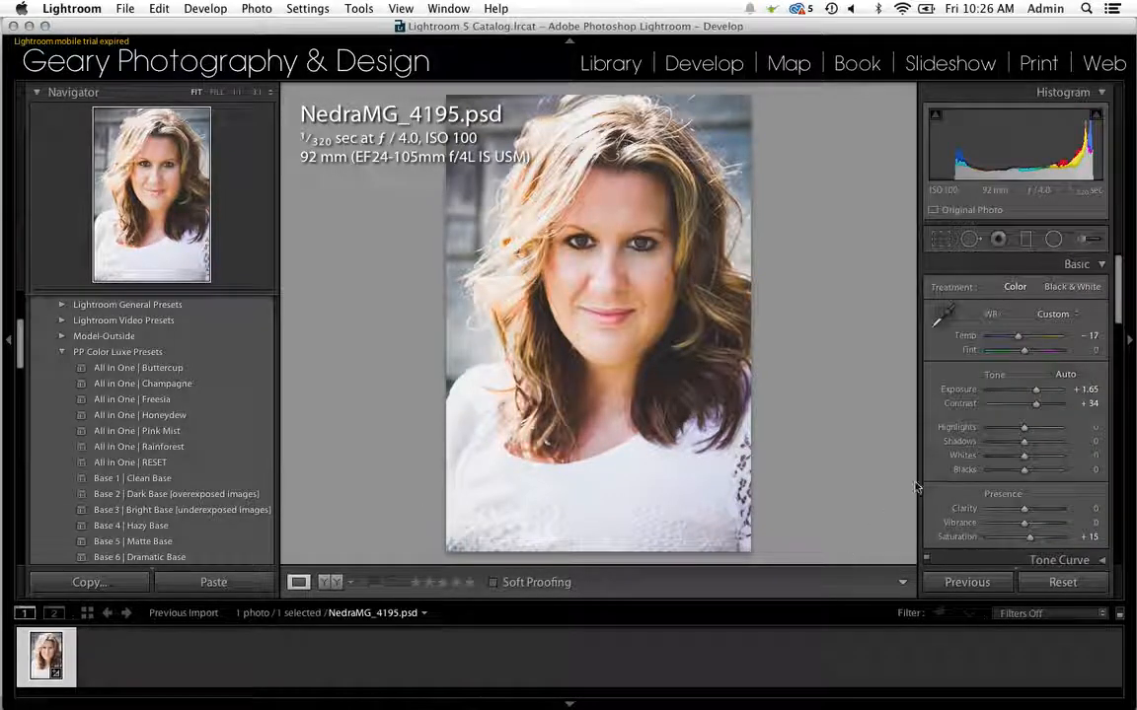
Cool the whole photo to a Temp of -23 and set its overall Exposure to +1.80.
{"action": "left_click_drag", "start_coordinate": [1017, 336], "coordinate": [1011, 342]}
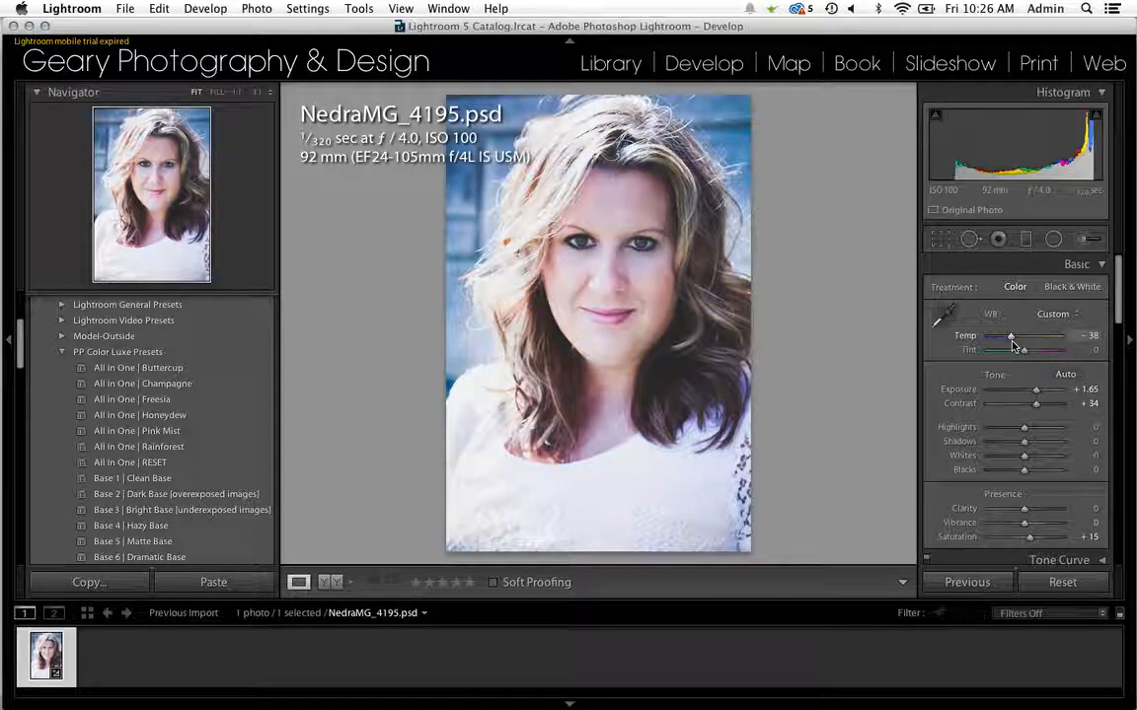
{"action": "left_click", "coordinate": [1012, 344]}
{"action": "left_click_drag", "start_coordinate": [1012, 341], "coordinate": [1021, 346]}
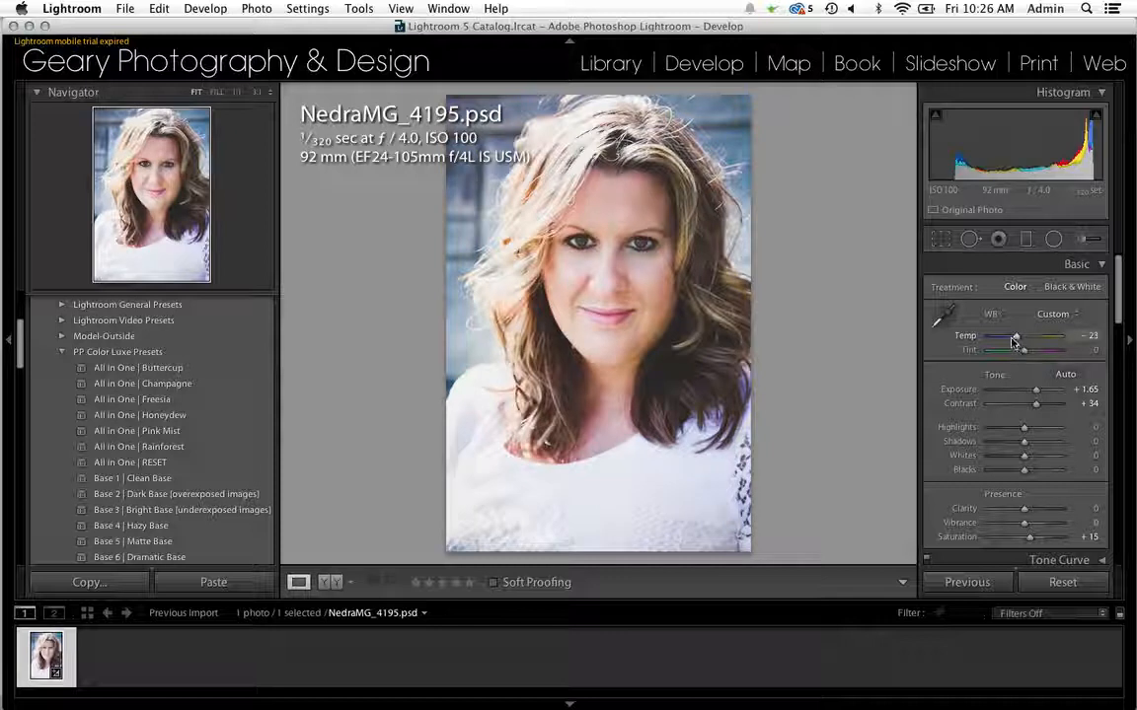
{"action": "left_click", "coordinate": [1035, 392]}
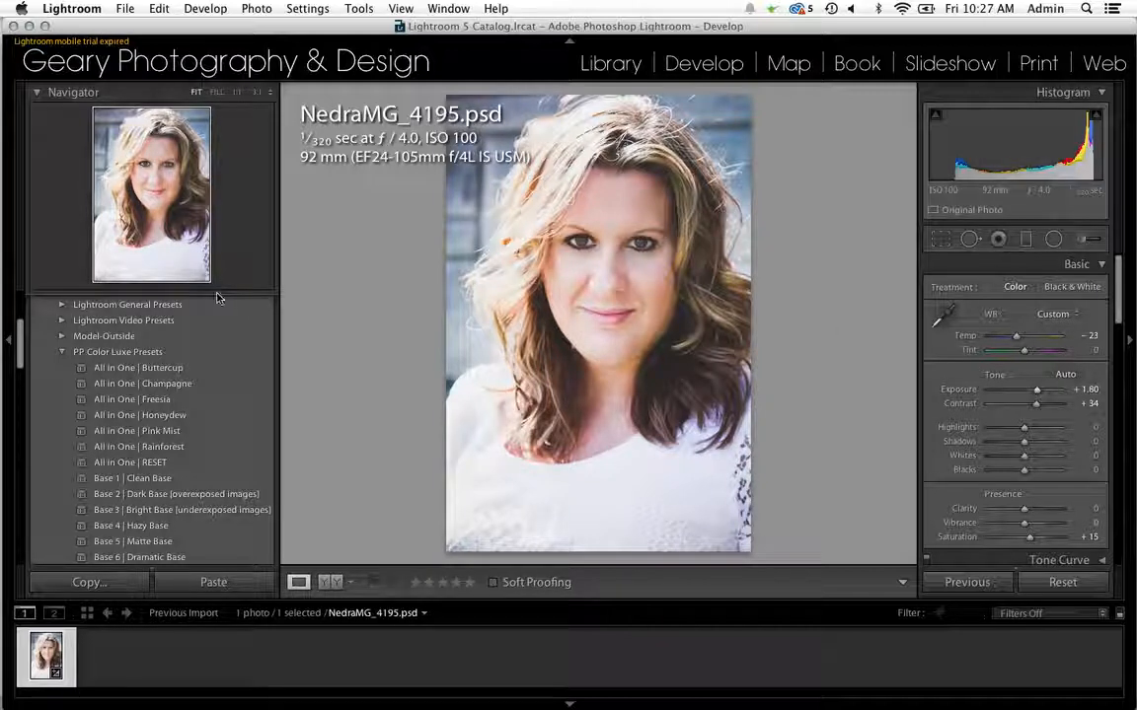
Set up a new Adjustment Brush mask with the 4 Portrait Eyes Brown effect for the eyes at 1:1 view.
{"action": "left_click", "coordinate": [577, 240]}
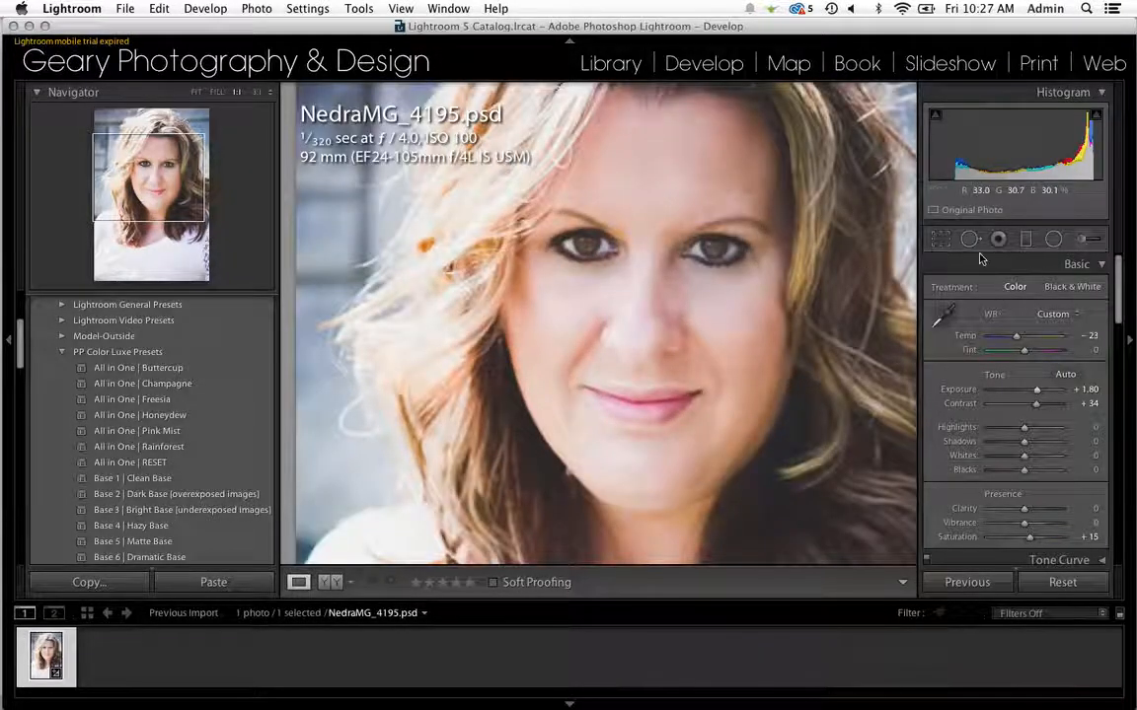
{"action": "left_click", "coordinate": [1085, 240]}
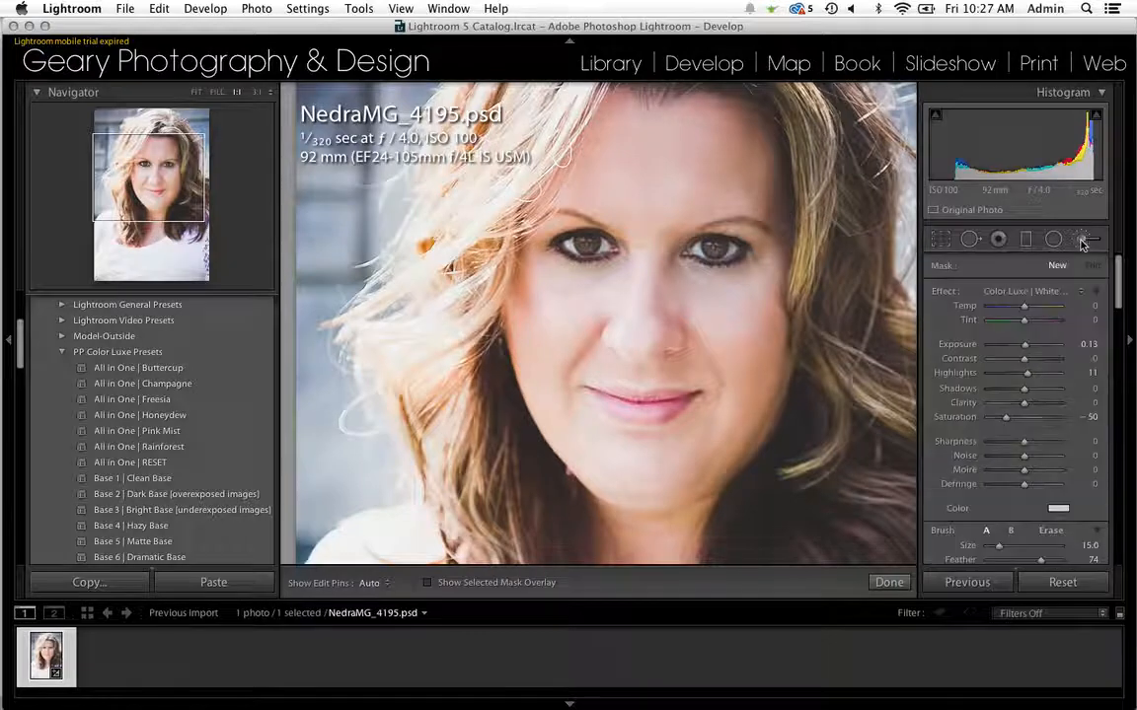
{"action": "left_click", "coordinate": [1027, 292]}
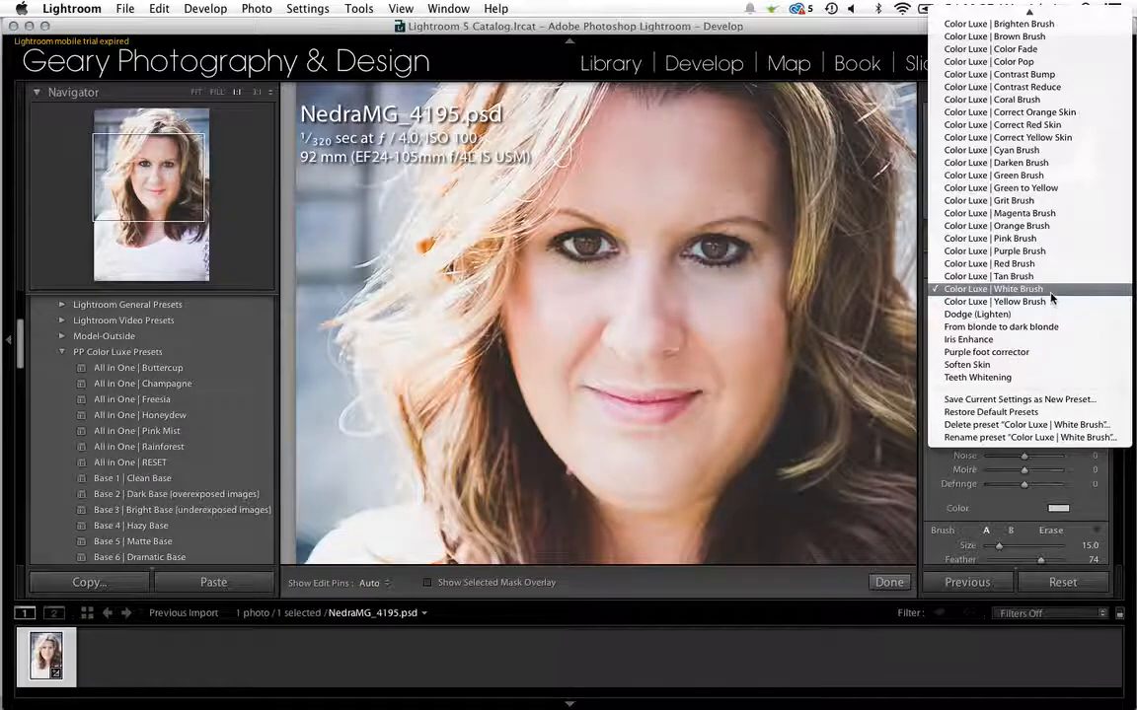
{"action": "mouse_move", "coordinate": [1026, 11]}
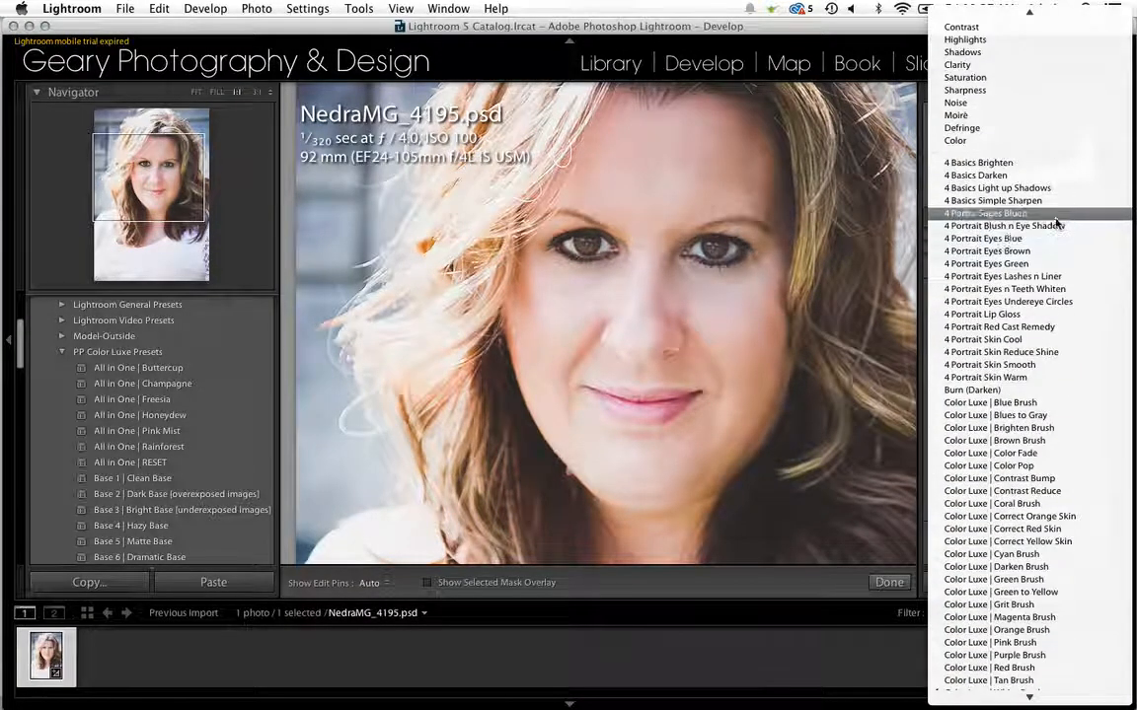
{"action": "left_click", "coordinate": [1052, 251]}
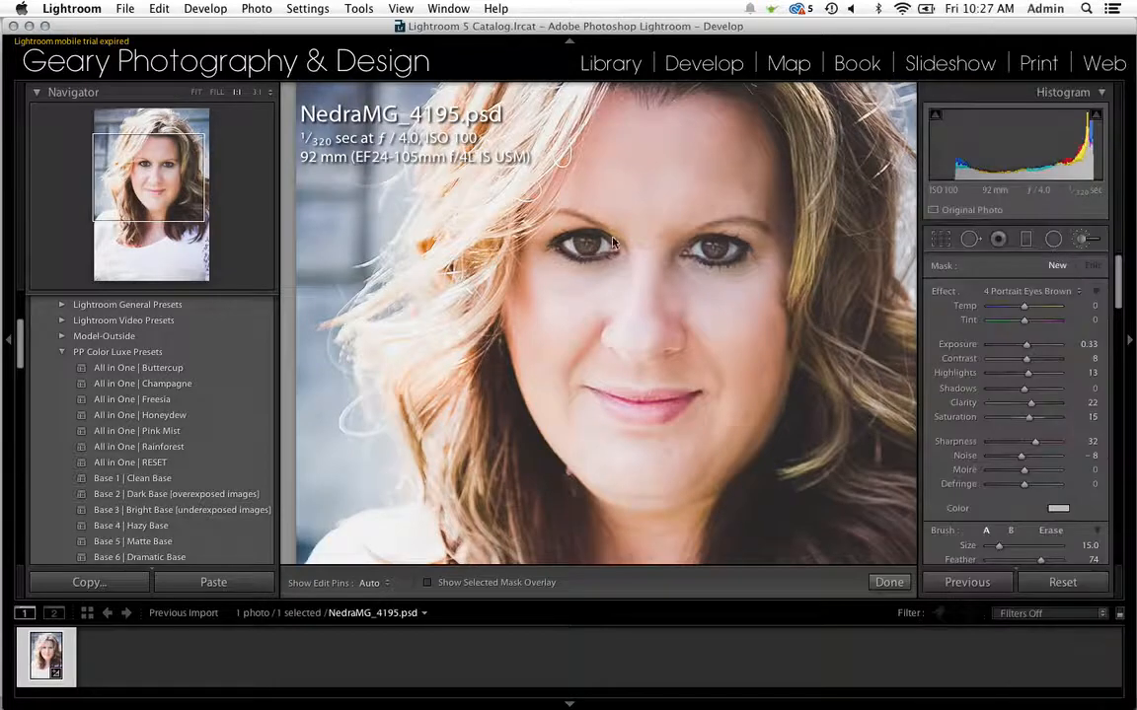
Brush the 4 Portrait Eyes Brown effect over both irises at brush size 4.
{"action": "scroll", "coordinate": [601, 241], "scroll_direction": "down", "scroll_amount": 5}
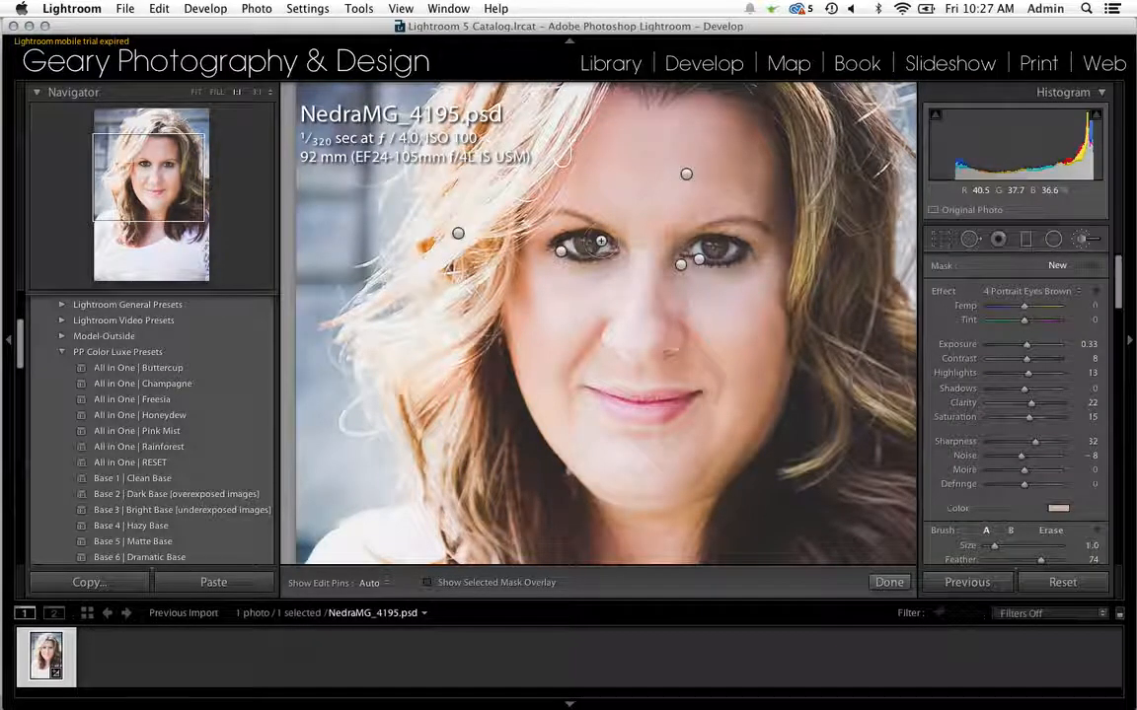
{"action": "scroll", "coordinate": [601, 241], "scroll_direction": "up", "scroll_amount": 3}
{"action": "key", "text": "h"}
{"action": "left_click", "coordinate": [586, 241]}
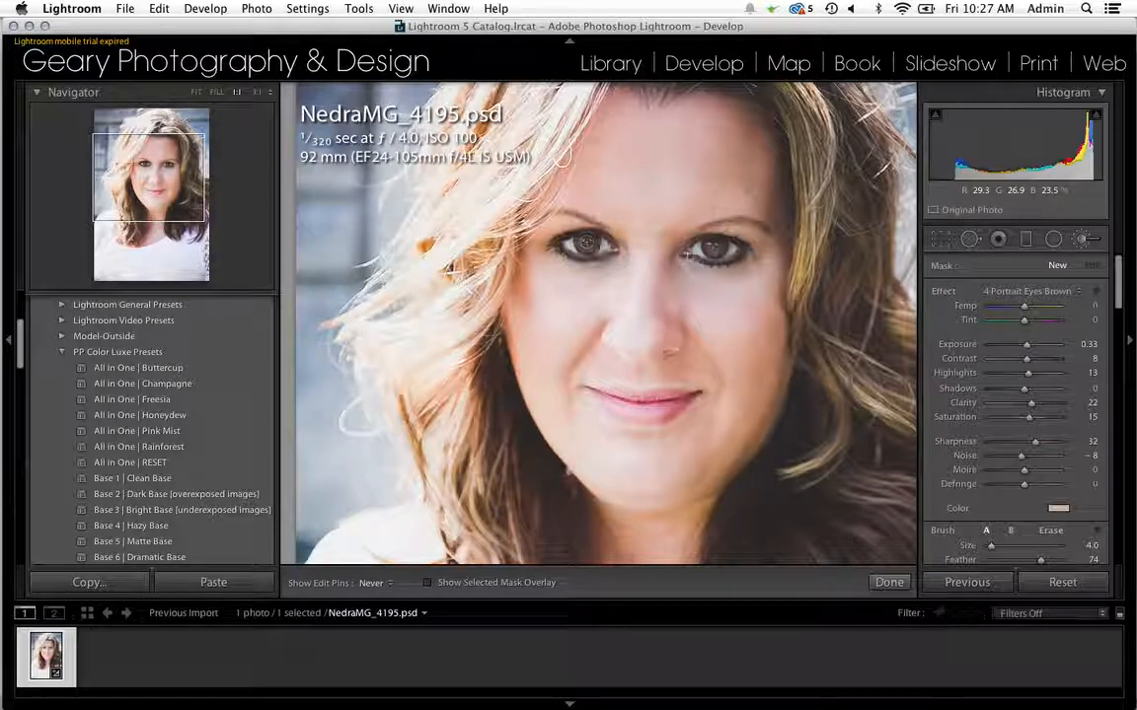
{"action": "key", "text": "h"}
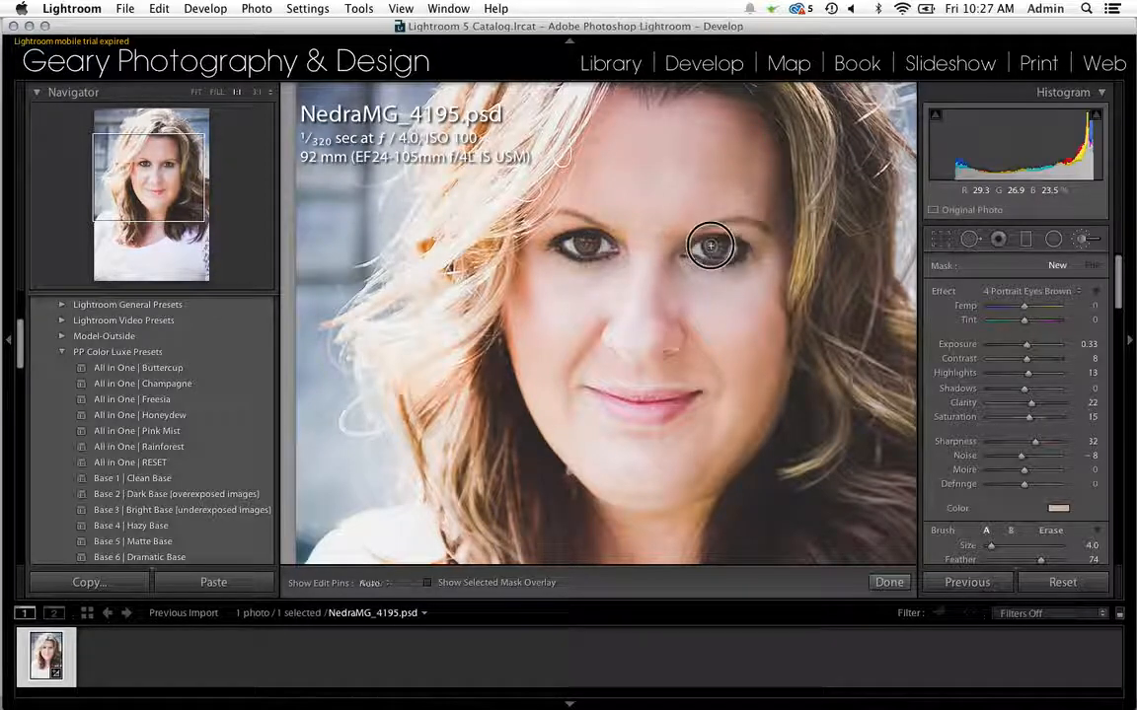
{"action": "left_click", "coordinate": [712, 249]}
{"action": "left_click_drag", "start_coordinate": [691, 259], "coordinate": [693, 260]}
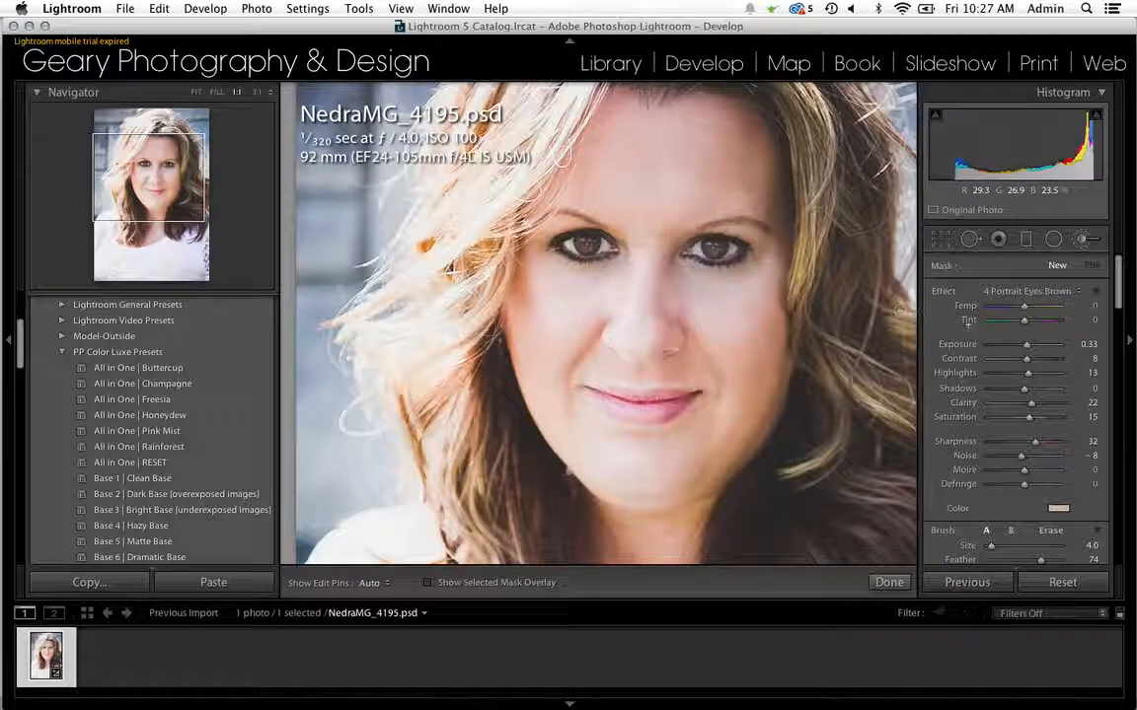
Raise the eye brush mask's Exposure to 2.18 and its Contrast to 28, checking the irises without the edit pins.
{"action": "key", "text": "h"}
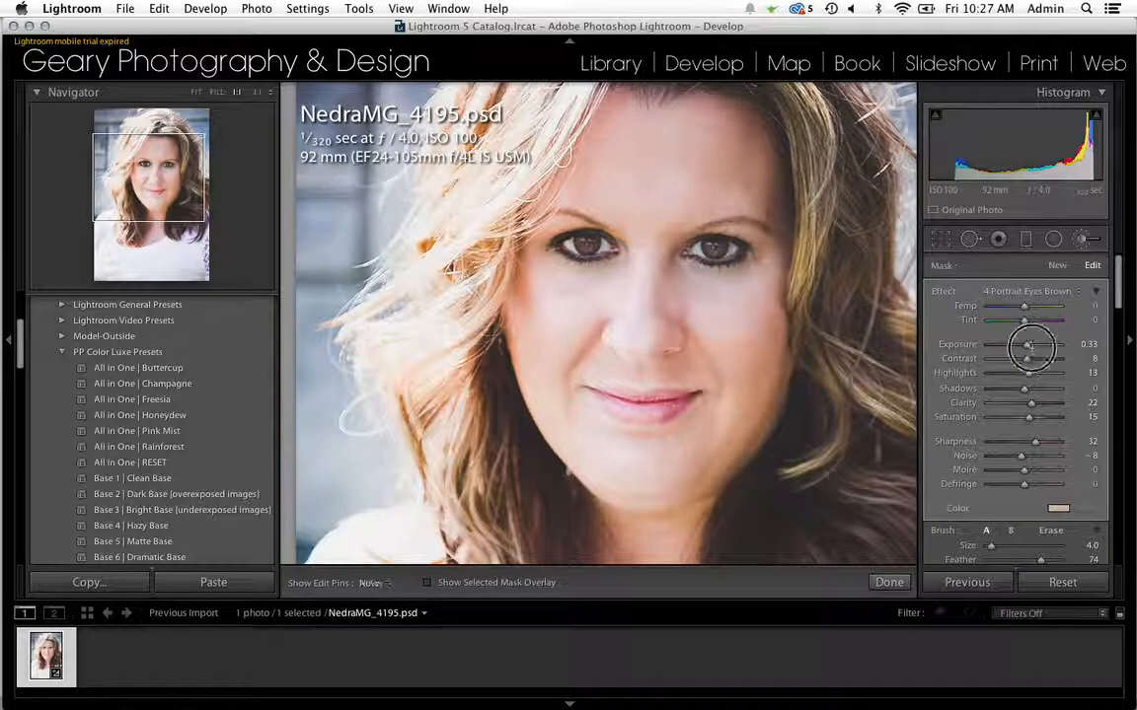
{"action": "key", "text": "h"}
{"action": "left_click", "coordinate": [1034, 346]}
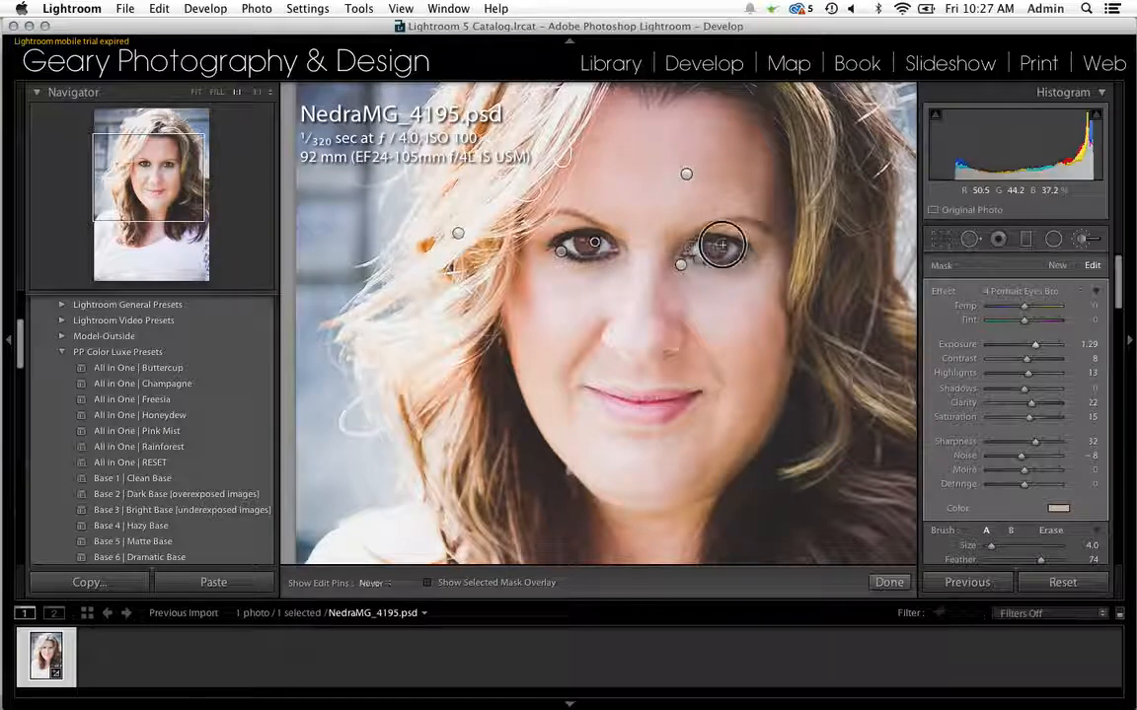
{"action": "key", "text": "h"}
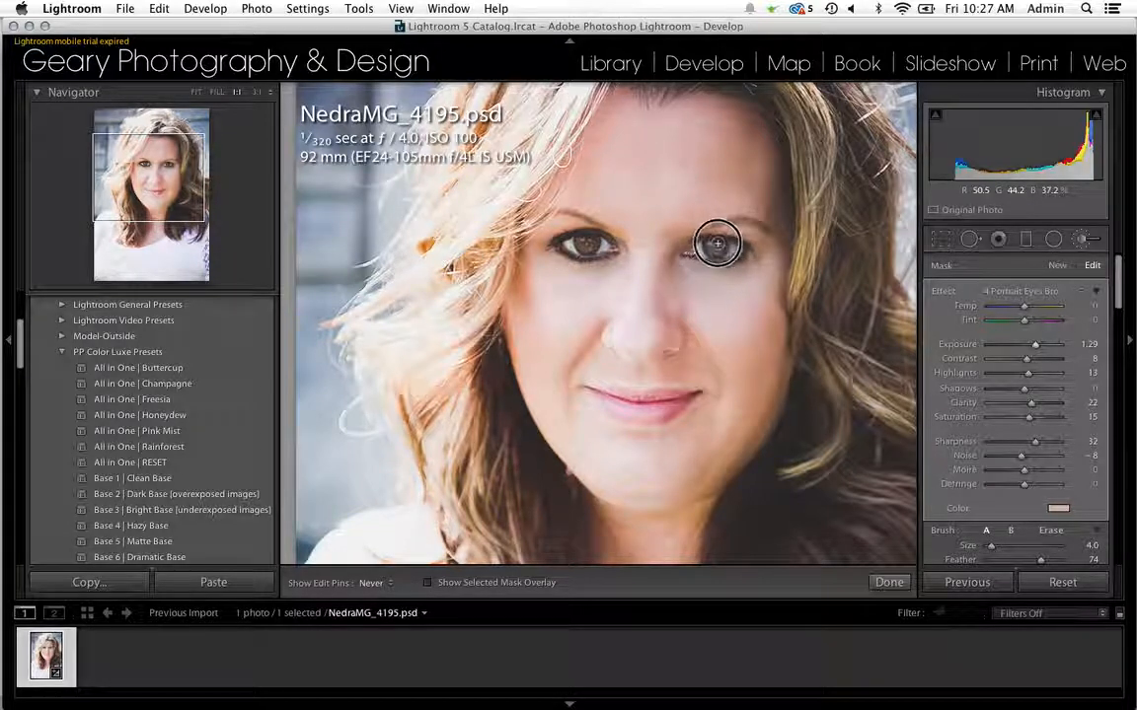
{"action": "key", "text": "h"}
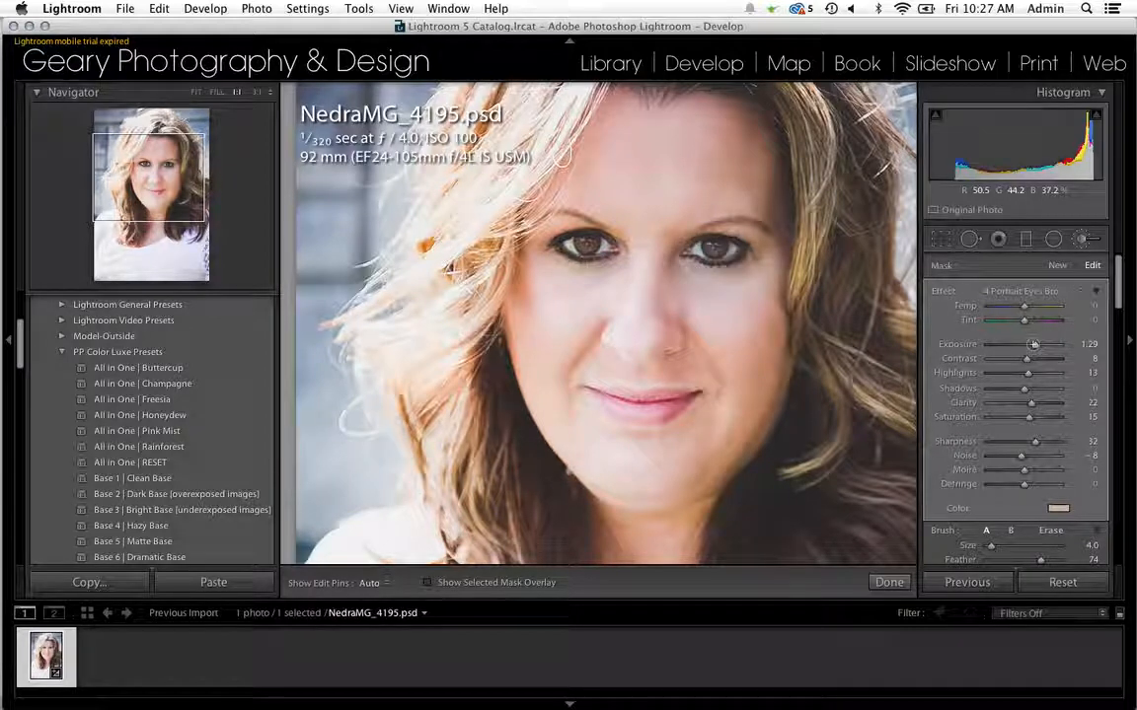
{"action": "left_click_drag", "start_coordinate": [1033, 344], "coordinate": [1043, 352]}
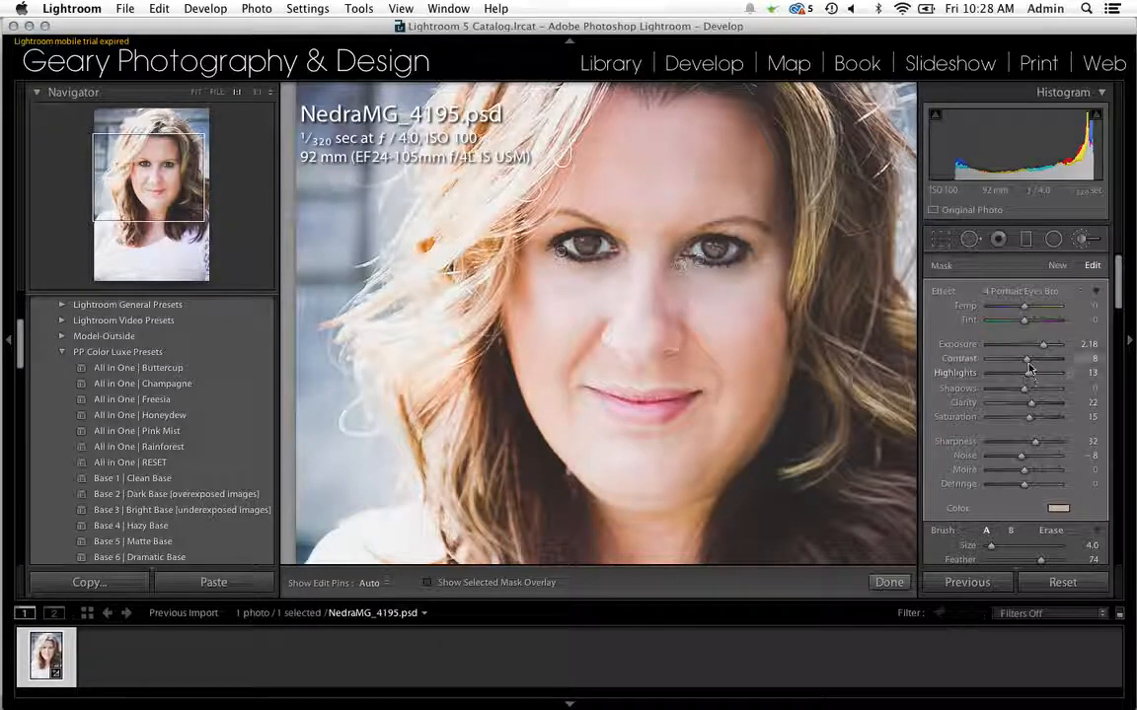
{"action": "left_click_drag", "start_coordinate": [1028, 360], "coordinate": [1035, 366]}
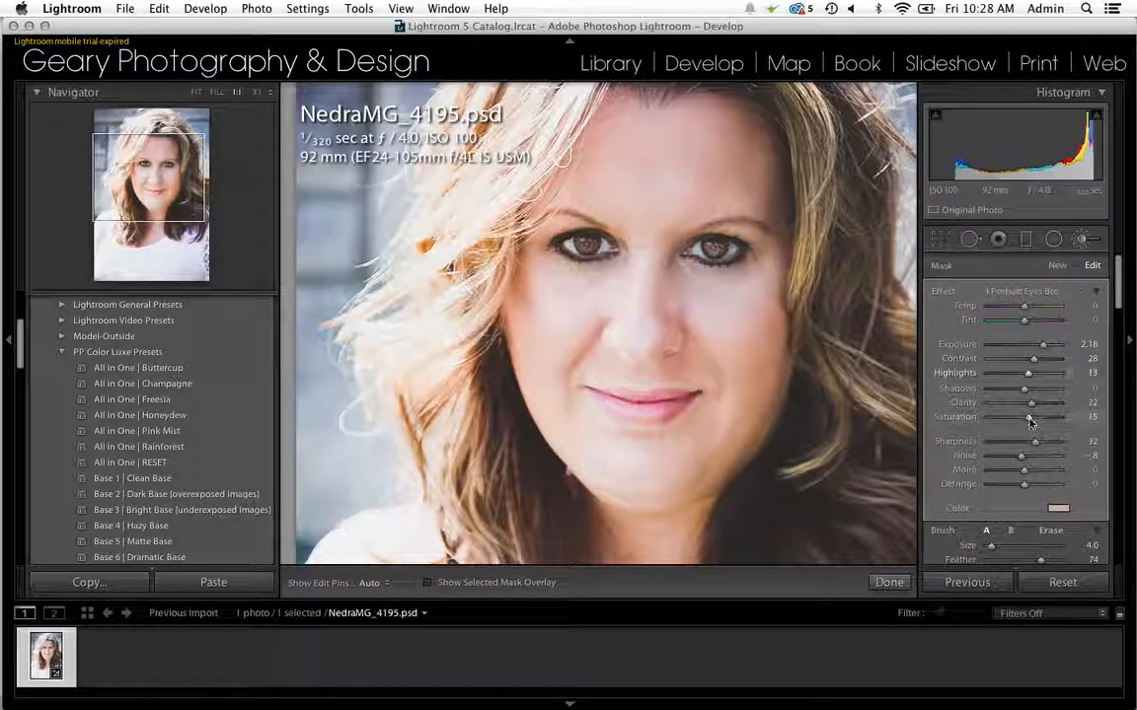
Set the eye brush mask's Saturation to 35, Clarity to -37 and Exposure to 1.37, and finish the brush edit.
{"action": "left_click_drag", "start_coordinate": [1028, 420], "coordinate": [1023, 407]}
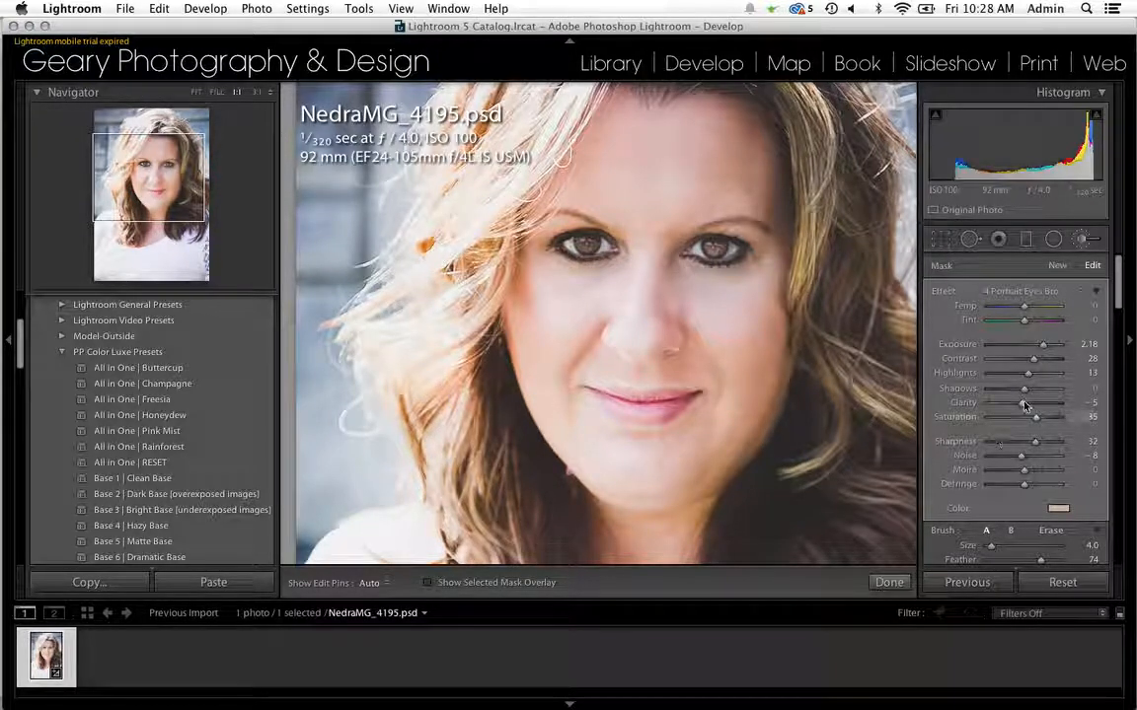
{"action": "left_click_drag", "start_coordinate": [1023, 407], "coordinate": [1011, 407]}
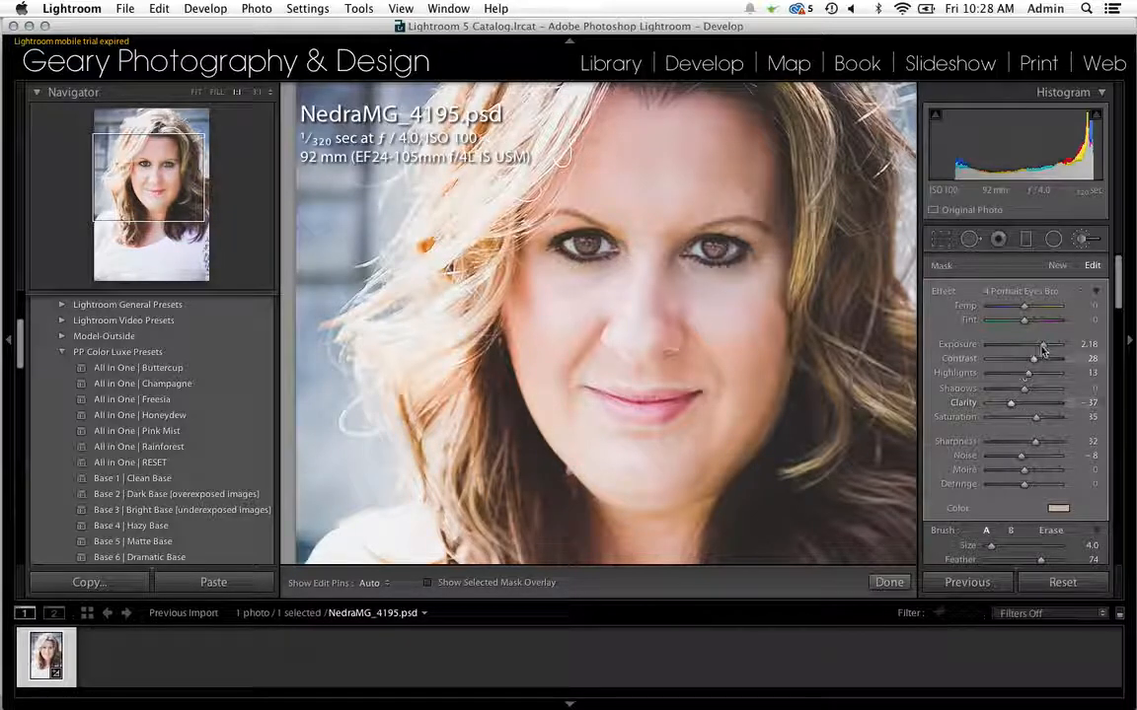
{"action": "left_click_drag", "start_coordinate": [1042, 345], "coordinate": [1036, 347]}
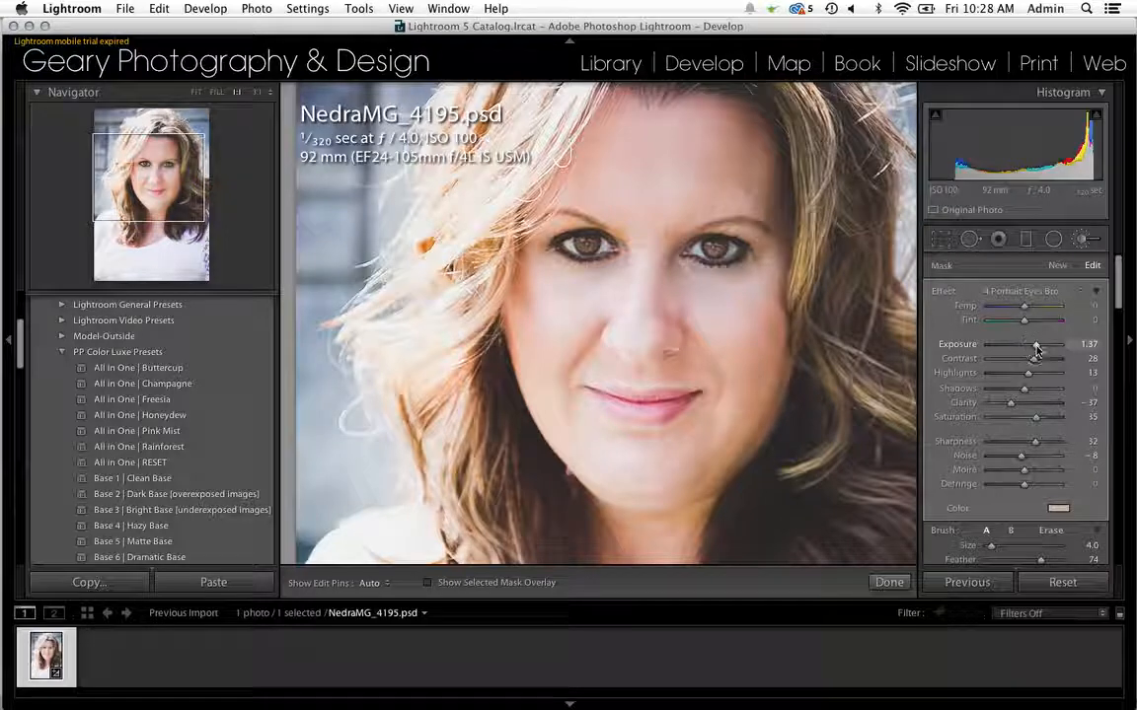
{"action": "left_click", "coordinate": [887, 583]}
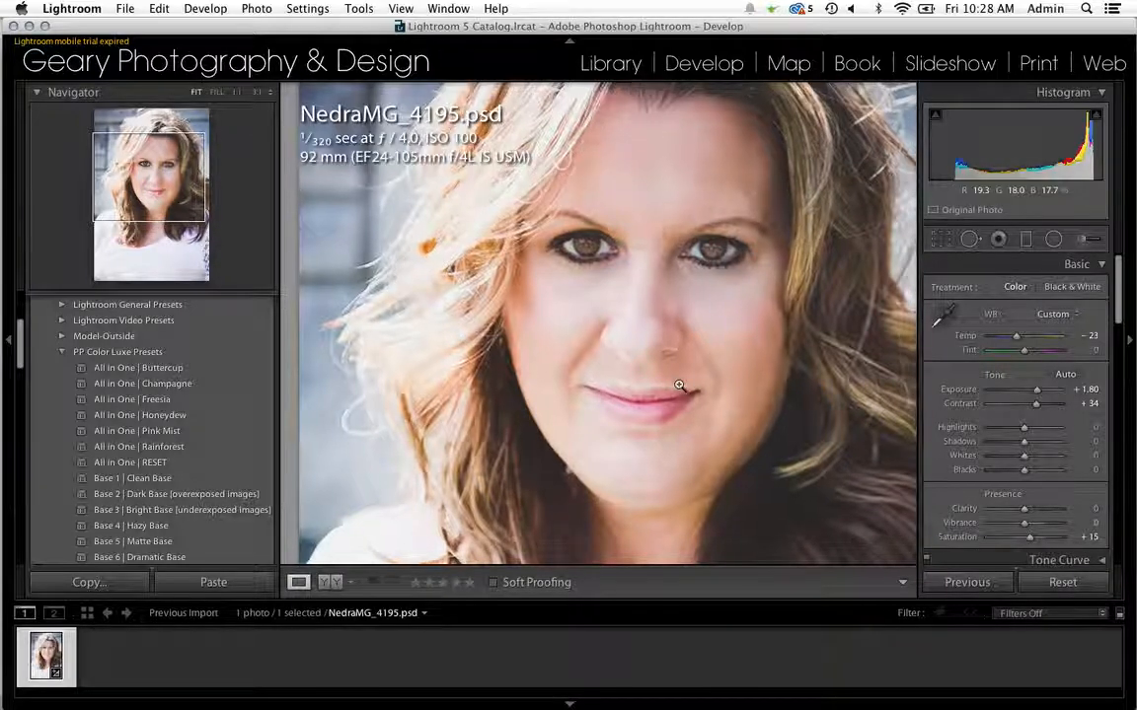
Compare the whole photo before and after side by side, and set its Tint to -13 and Temp to -25.
{"action": "left_click", "coordinate": [678, 385]}
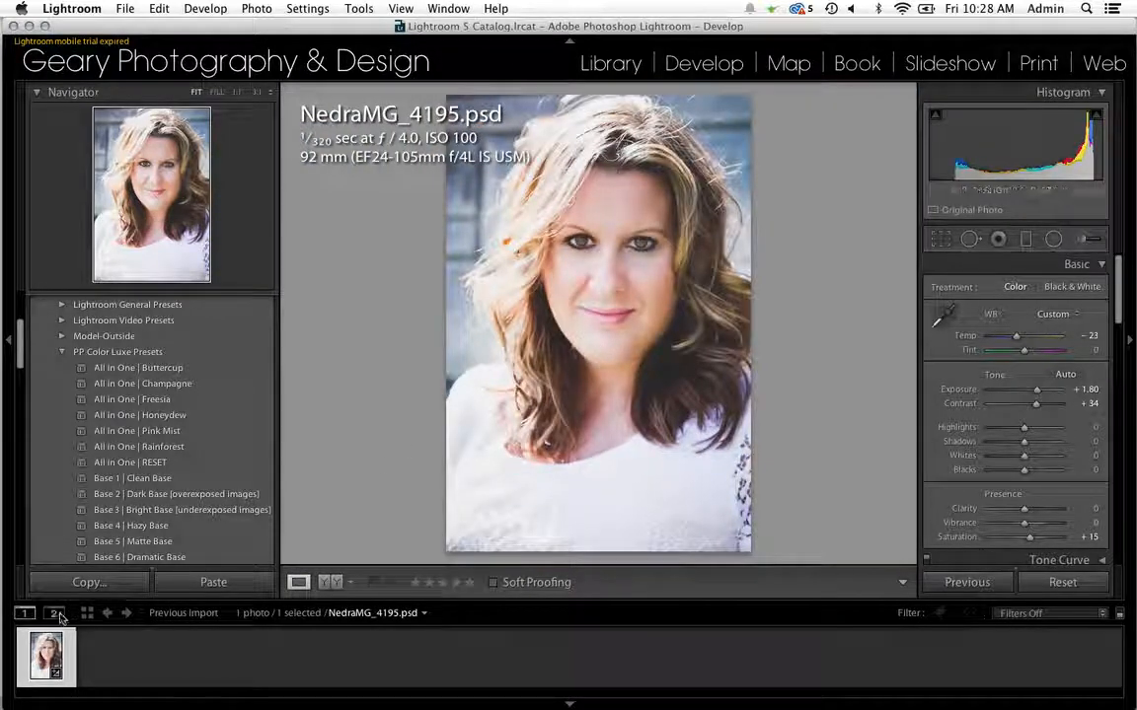
{"action": "left_click", "coordinate": [331, 583]}
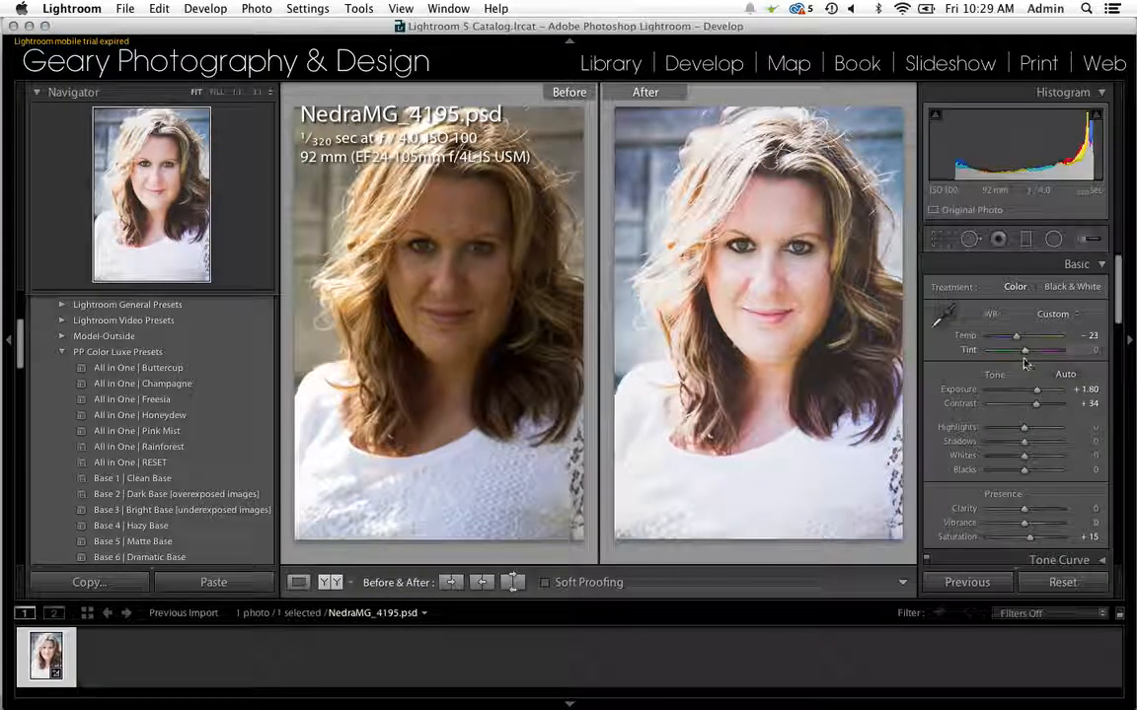
{"action": "left_click_drag", "start_coordinate": [1023, 351], "coordinate": [1017, 353]}
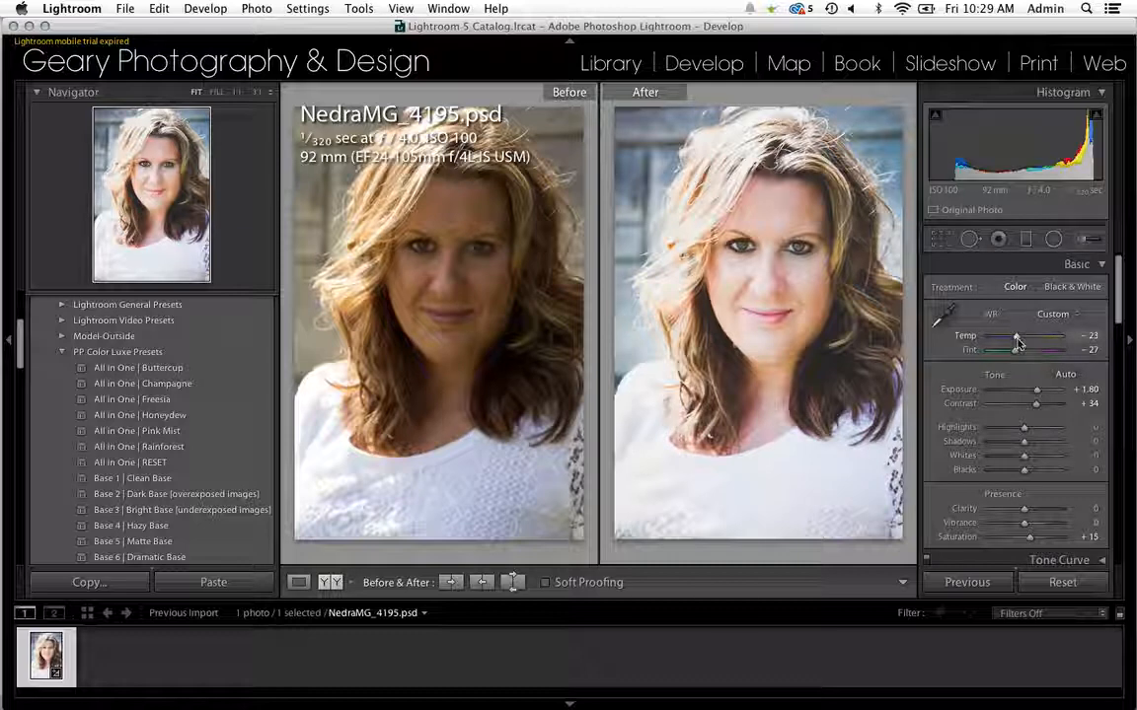
{"action": "left_click_drag", "start_coordinate": [1018, 338], "coordinate": [1021, 357]}
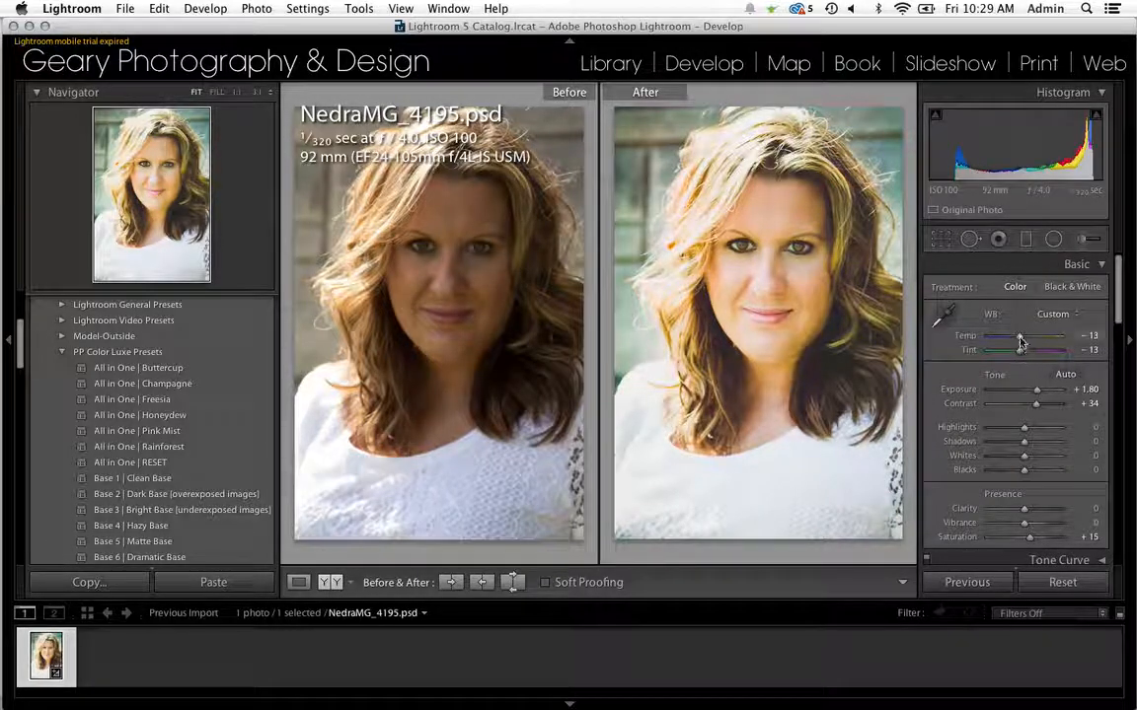
{"action": "left_click_drag", "start_coordinate": [1021, 341], "coordinate": [1018, 342]}
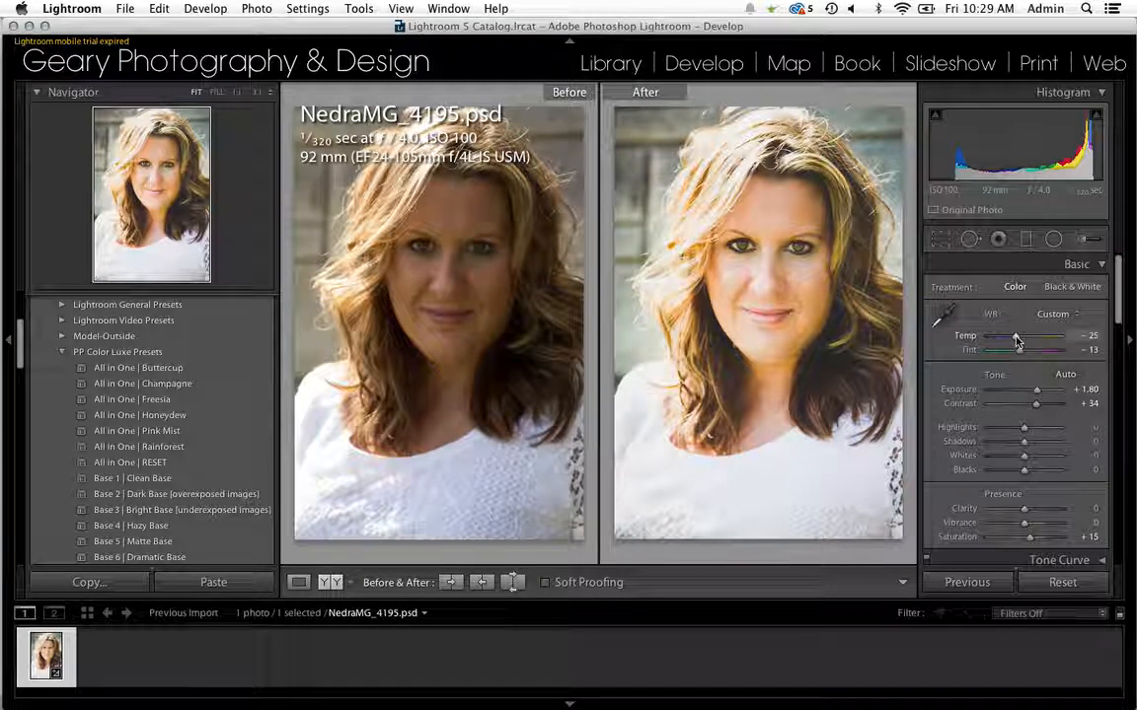